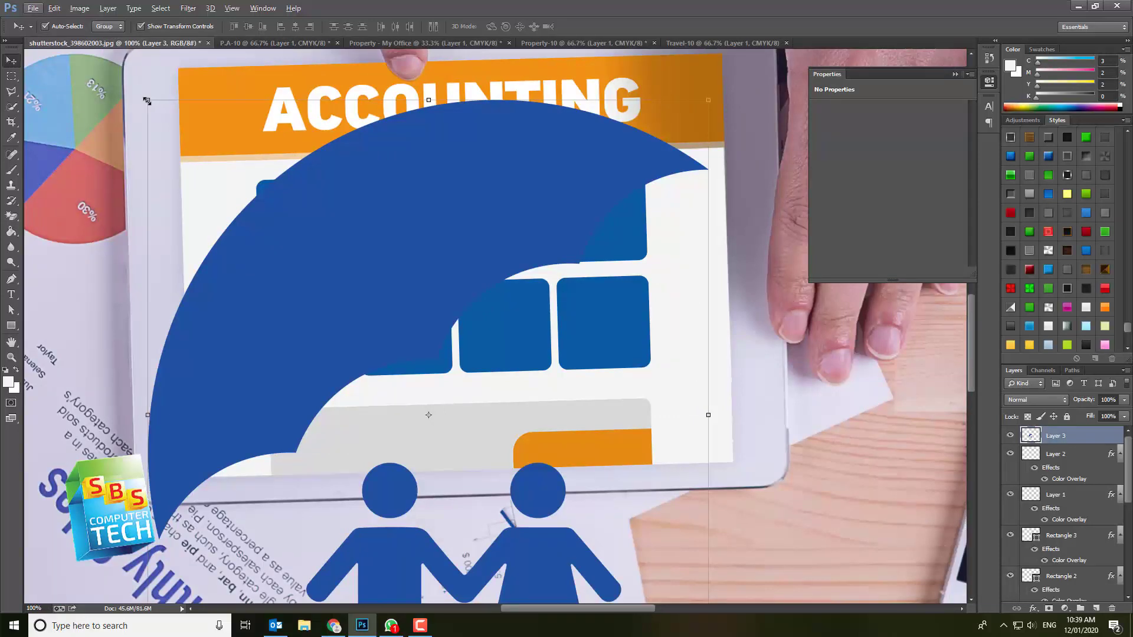
Scale the P.A umbrella artwork down and place it over the tile grid.
{"action": "left_click_drag", "start_coordinate": [147, 101], "coordinate": [450, 388]}
{"action": "left_click_drag", "start_coordinate": [563, 471], "coordinate": [505, 222]}
{"action": "left_click_drag", "start_coordinate": [369, 138], "coordinate": [480, 208]}
{"action": "scroll", "coordinate": [487, 208], "scroll_direction": "up", "scroll_amount": 1}
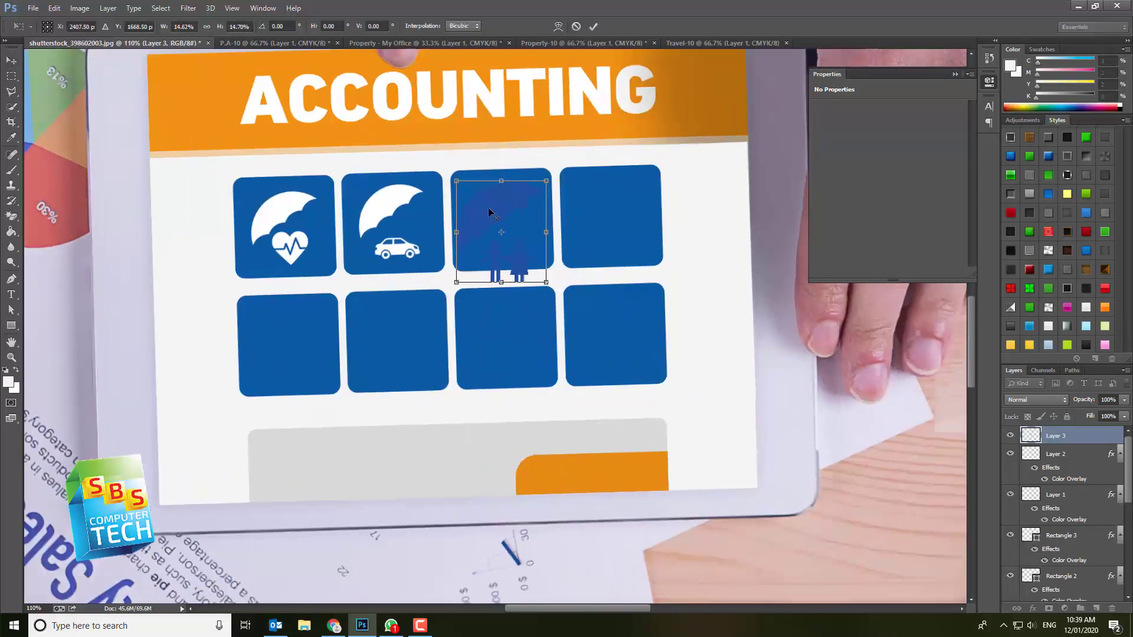
{"action": "scroll", "coordinate": [487, 207], "scroll_direction": "up", "scroll_amount": 5}
{"action": "key", "text": "alt+space"}
{"action": "left_click", "coordinate": [503, 200]}
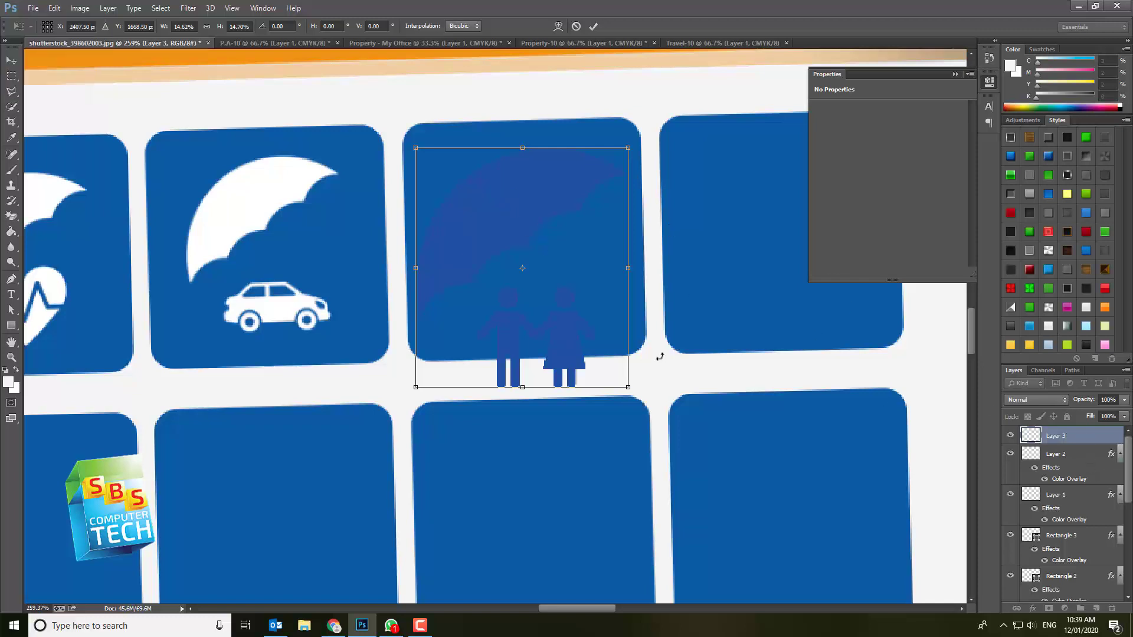
{"action": "key", "text": "Return"}
Give the umbrella layer a white Color Overlay.
{"action": "double_click", "coordinate": [1076, 434]}
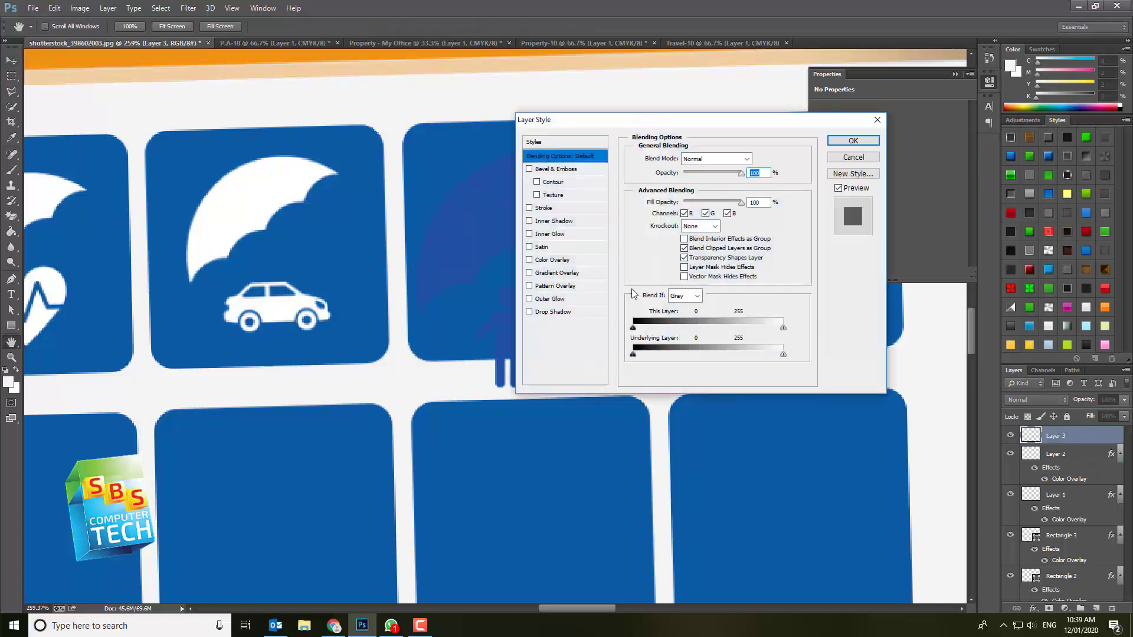
{"action": "left_click", "coordinate": [545, 262]}
{"action": "left_click", "coordinate": [755, 159]}
{"action": "left_click", "coordinate": [649, 260]}
{"action": "left_click", "coordinate": [927, 258]}
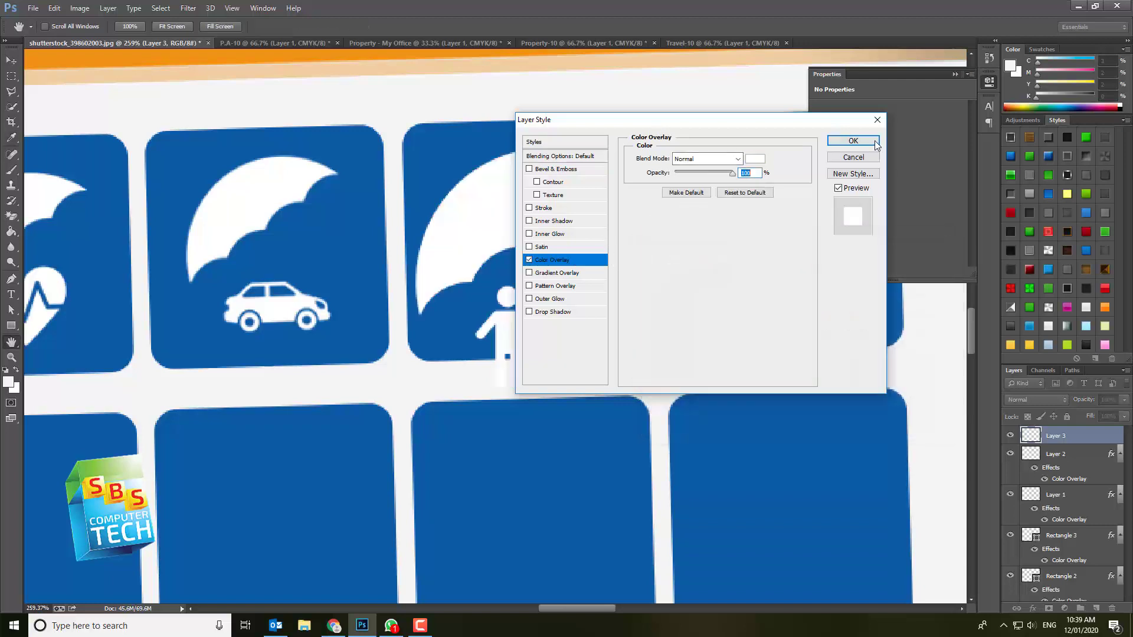
{"action": "left_click", "coordinate": [875, 144]}
Resize the white people icon, then move it into the third tile and tilt it -1.5°.
{"action": "key", "text": "ctrl+t"}
{"action": "left_click_drag", "start_coordinate": [610, 200], "coordinate": [288, 193]}
{"action": "left_click_drag", "start_coordinate": [370, 370], "coordinate": [337, 322]}
{"action": "left_click_drag", "start_coordinate": [294, 183], "coordinate": [293, 187]}
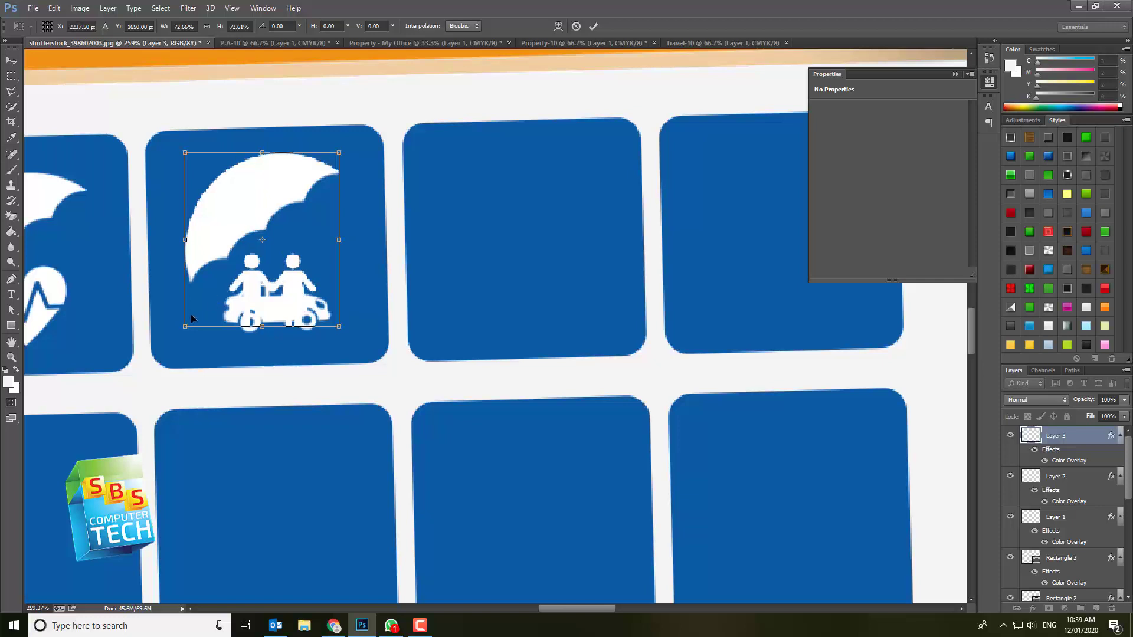
{"action": "left_click_drag", "start_coordinate": [340, 325], "coordinate": [345, 331]}
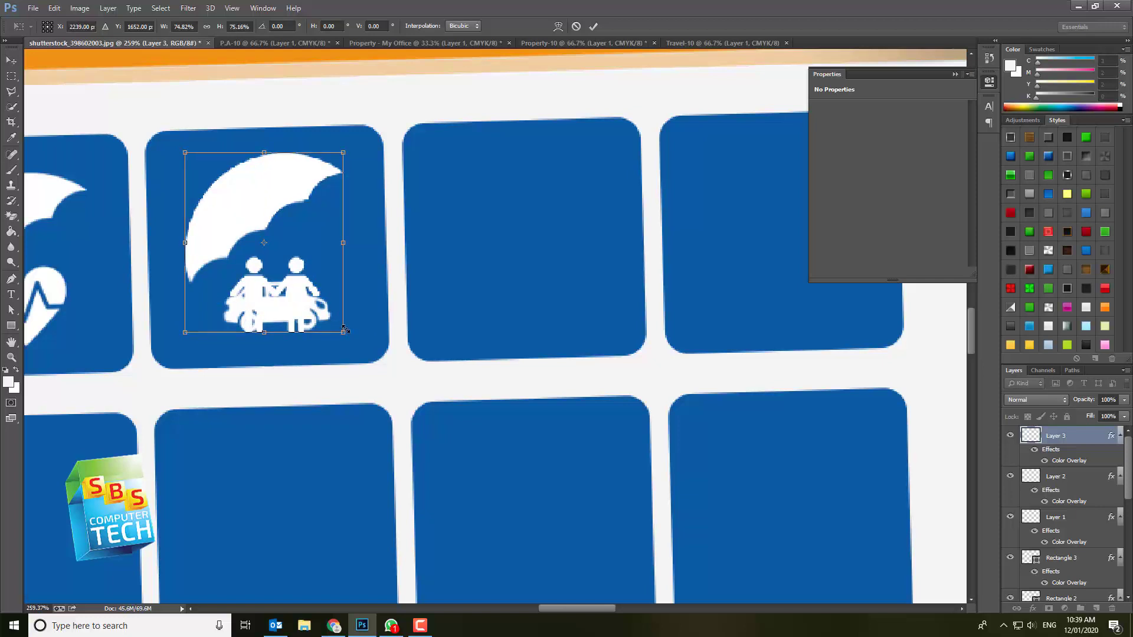
{"action": "key", "text": "Return"}
{"action": "left_click_drag", "start_coordinate": [258, 194], "coordinate": [519, 192]}
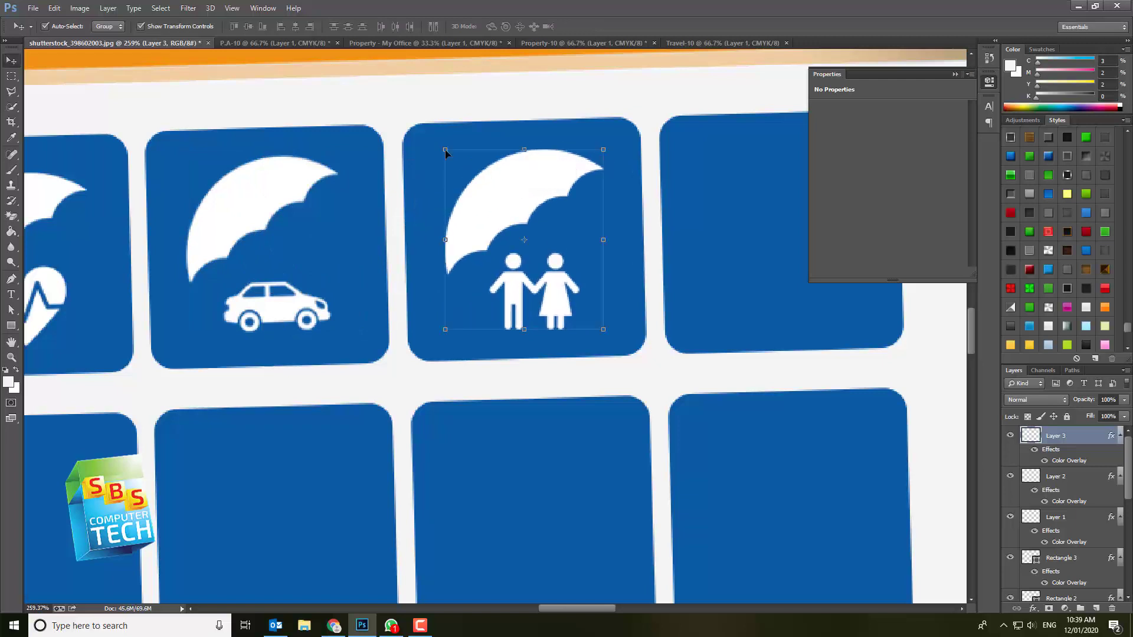
{"action": "left_click_drag", "start_coordinate": [440, 148], "coordinate": [432, 143]}
{"action": "key", "text": "Return"}
{"action": "key", "text": "Left"}
{"action": "key", "text": "Left"}
{"action": "key", "text": "Left"}
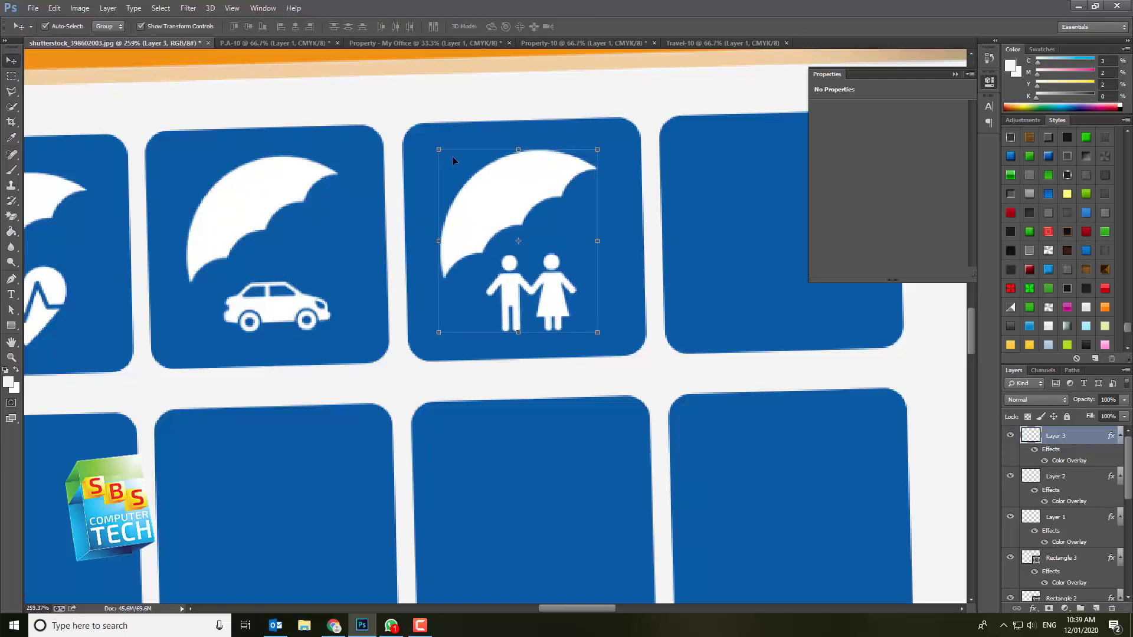
Close P.A-10 without saving.
{"action": "scroll", "coordinate": [432, 292], "scroll_direction": "down", "scroll_amount": 1}
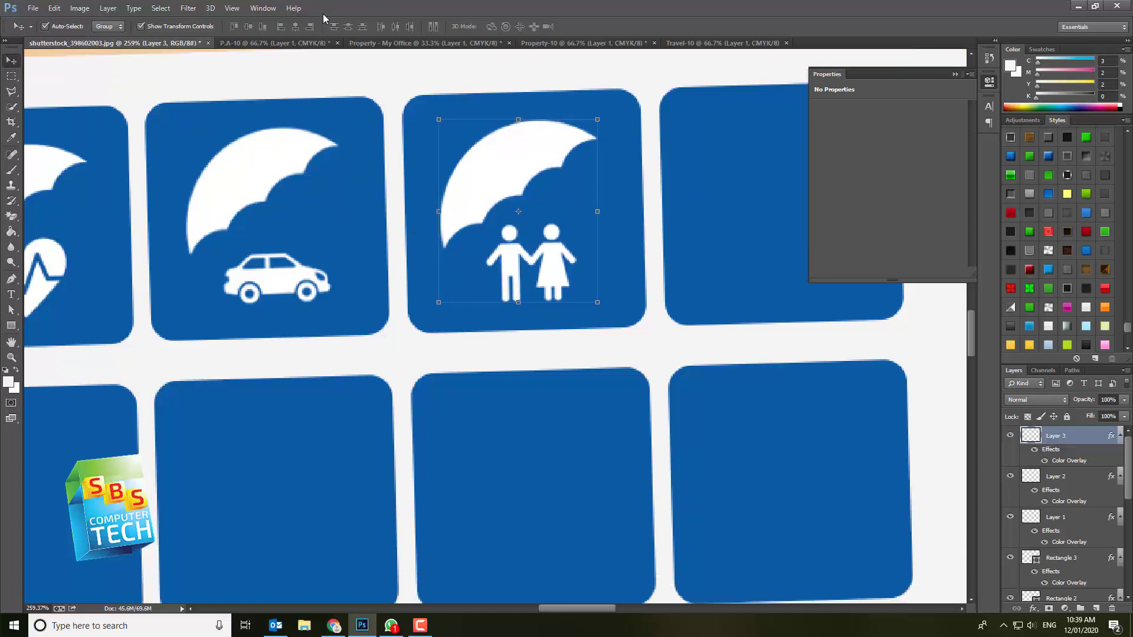
{"action": "left_click", "coordinate": [338, 43]}
{"action": "left_click", "coordinate": [564, 240]}
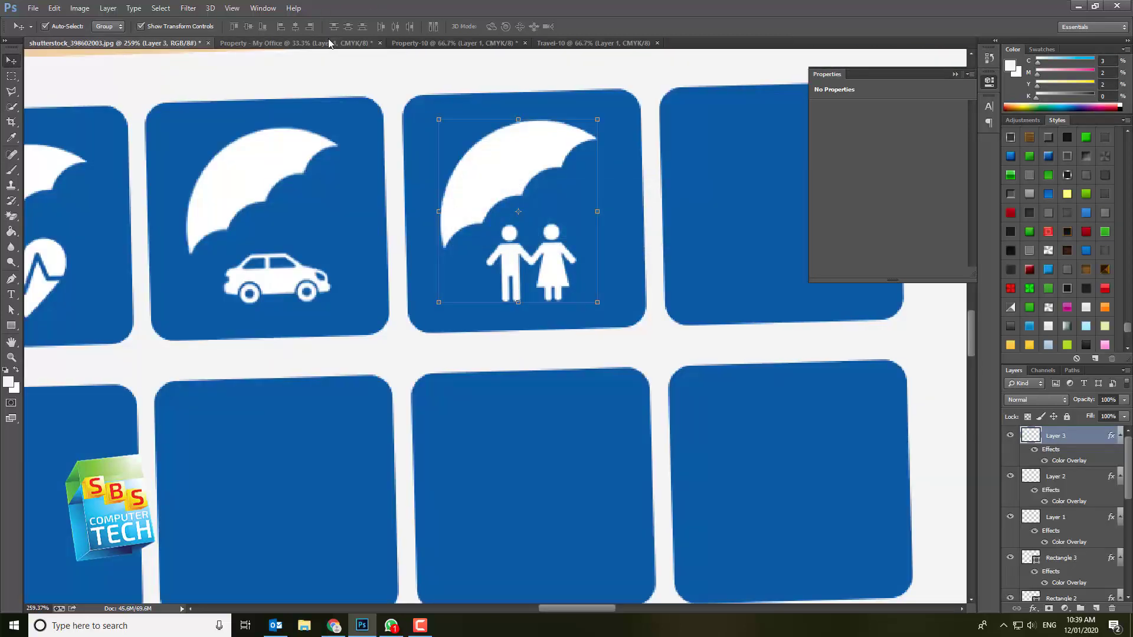
Copy the My Office artwork into the tablet mockup and scale it down over the tiles.
{"action": "left_click", "coordinate": [328, 43]}
{"action": "left_click_drag", "start_coordinate": [558, 277], "coordinate": [783, 249]}
{"action": "scroll", "coordinate": [603, 271], "scroll_direction": "down", "scroll_amount": 10}
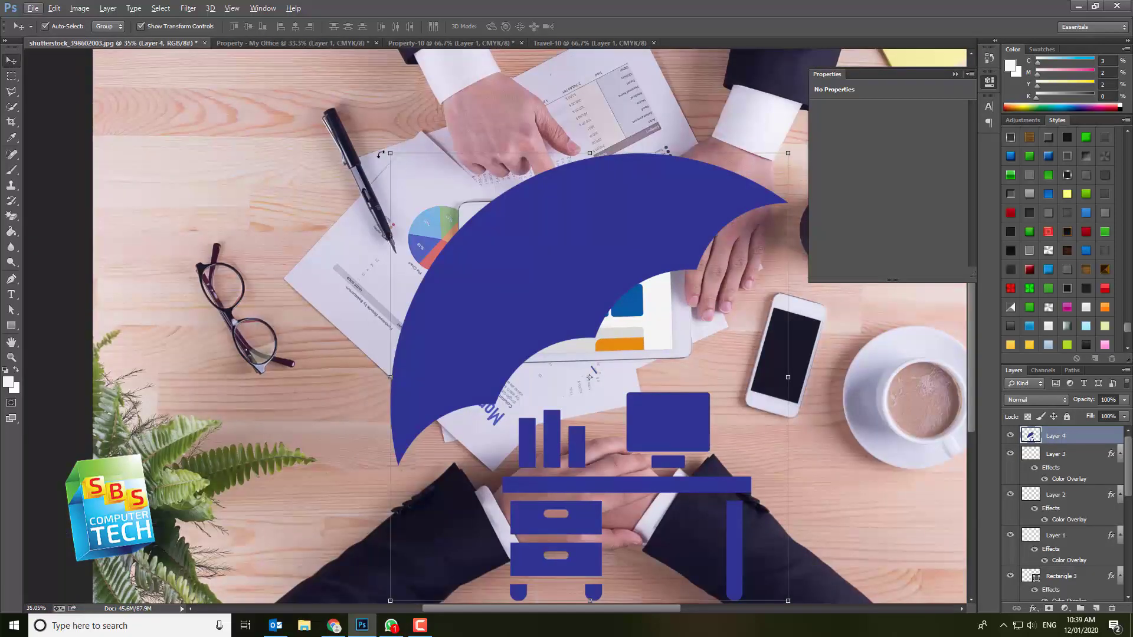
{"action": "left_click_drag", "start_coordinate": [391, 154], "coordinate": [717, 540]}
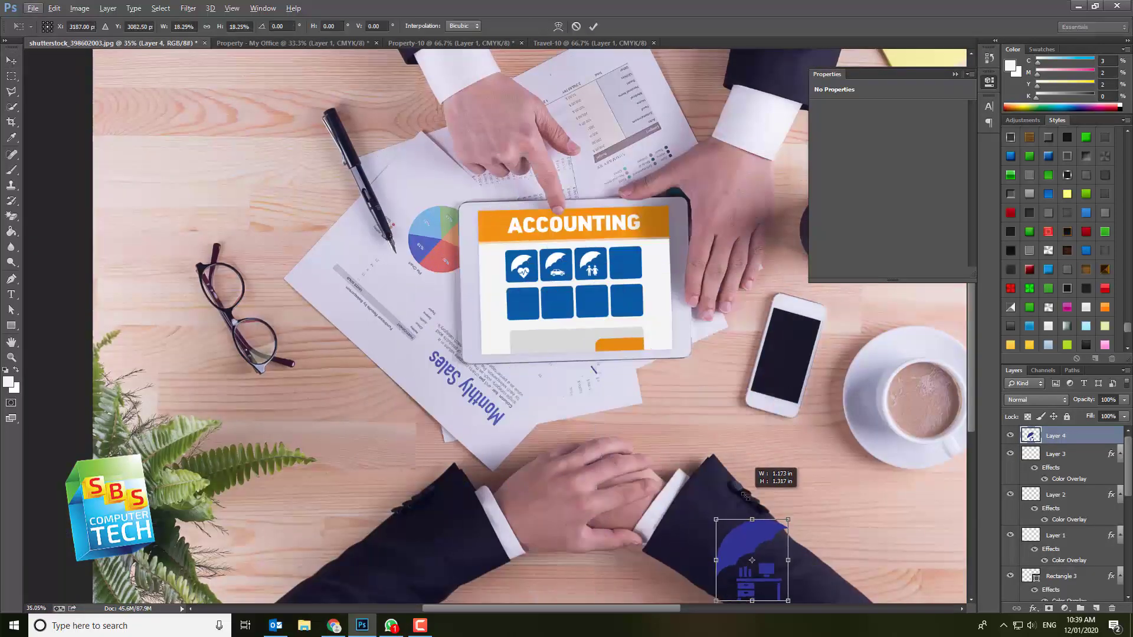
{"action": "left_click_drag", "start_coordinate": [755, 572], "coordinate": [647, 257]}
{"action": "left_click_drag", "start_coordinate": [608, 224], "coordinate": [438, 163]}
{"action": "scroll", "coordinate": [662, 273], "scroll_direction": "up", "scroll_amount": 10}
{"action": "key", "text": "Return"}
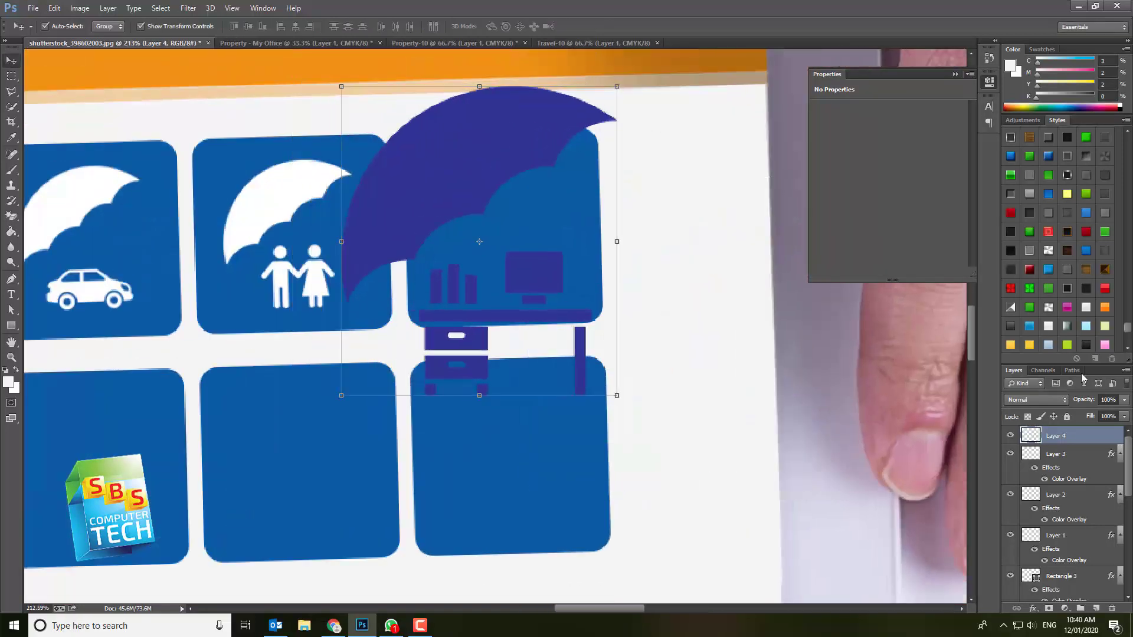
Add a #ffffff Color Overlay to the office artwork layer.
{"action": "double_click", "coordinate": [1085, 436]}
{"action": "left_click", "coordinate": [552, 260]}
{"action": "left_click", "coordinate": [755, 158]}
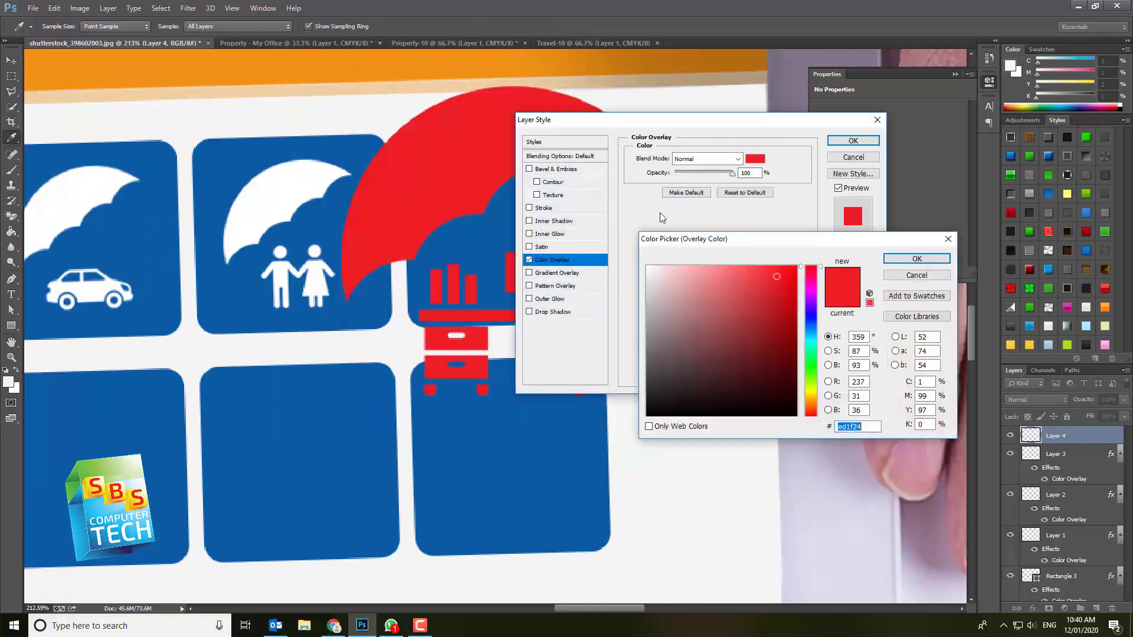
{"action": "type", "text": "ffffff"}
{"action": "left_click", "coordinate": [917, 258]}
{"action": "left_click", "coordinate": [853, 141]}
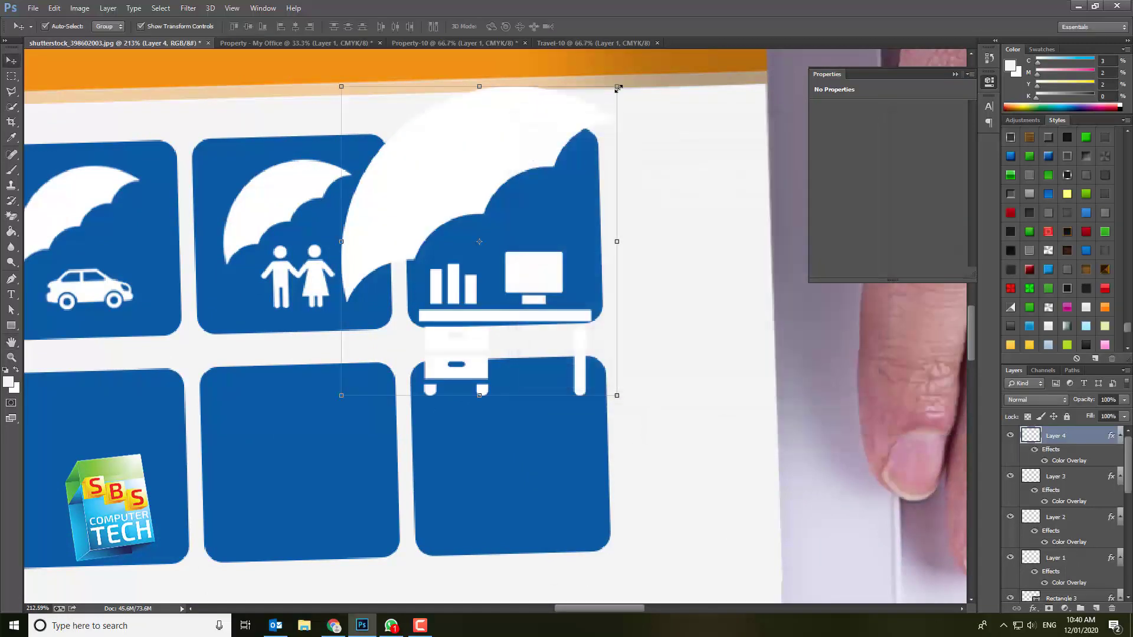
Resize the white office icon to tile size with small arrow-key nudges.
{"action": "left_click_drag", "start_coordinate": [618, 87], "coordinate": [313, 185]}
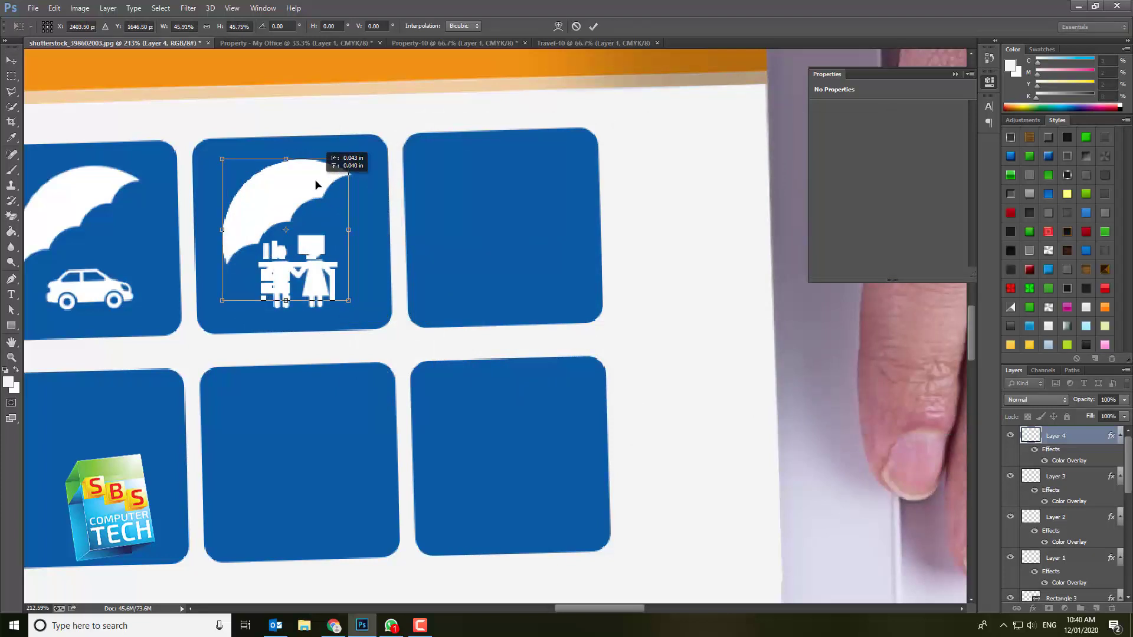
{"action": "key", "text": "Down"}
{"action": "key", "text": "Down"}
{"action": "key", "text": "Right"}
{"action": "key", "text": "Right"}
{"action": "key", "text": "Up"}
{"action": "key", "text": "Up"}
{"action": "key", "text": "Up"}
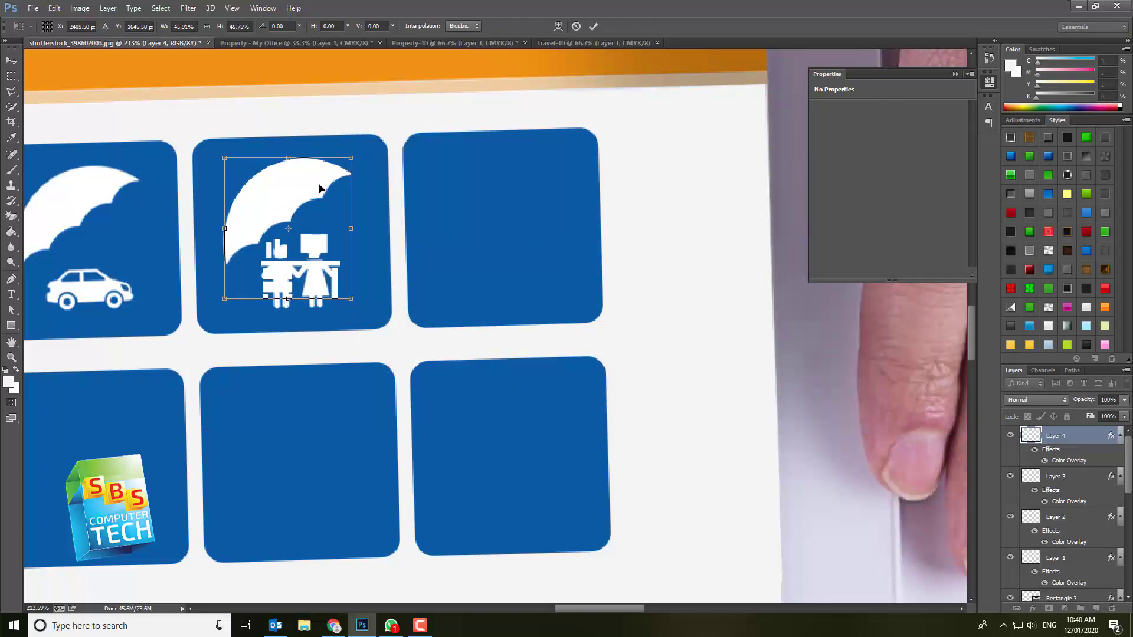
{"action": "key", "text": "Down"}
{"action": "left_click_drag", "start_coordinate": [225, 305], "coordinate": [234, 313]}
{"action": "key", "text": "Down"}
{"action": "key", "text": "Down"}
{"action": "key", "text": "Up"}
{"action": "key", "text": "Down"}
{"action": "key", "text": "Down"}
{"action": "key", "text": "Down"}
{"action": "key", "text": "Down"}
{"action": "key", "text": "Down"}
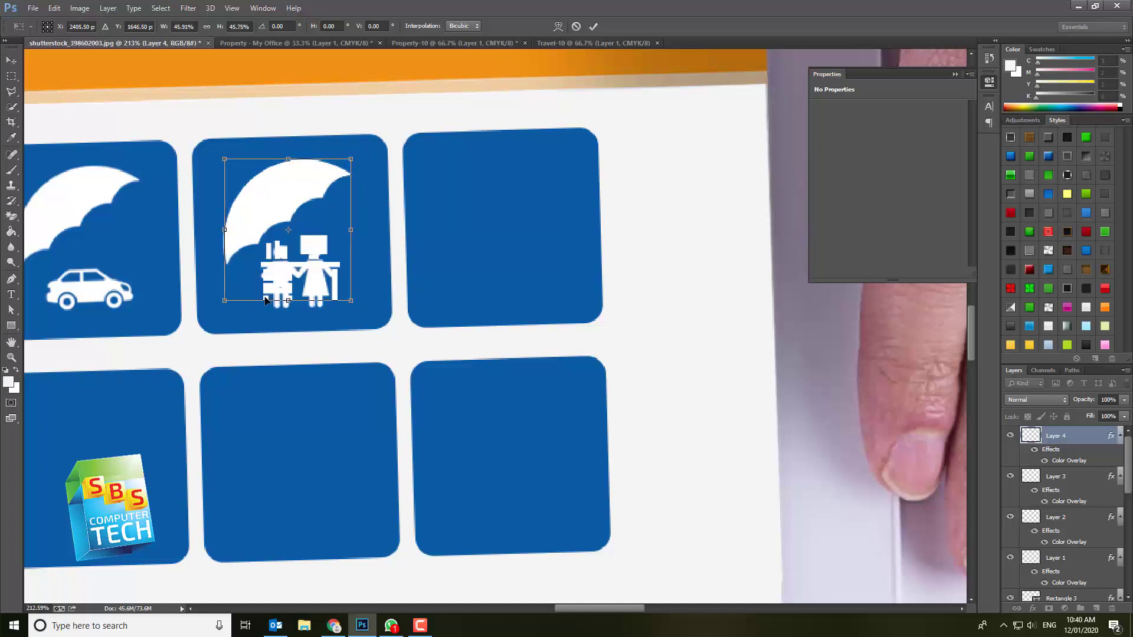
{"action": "left_click_drag", "start_coordinate": [351, 167], "coordinate": [352, 158]}
{"action": "key", "text": "Return"}
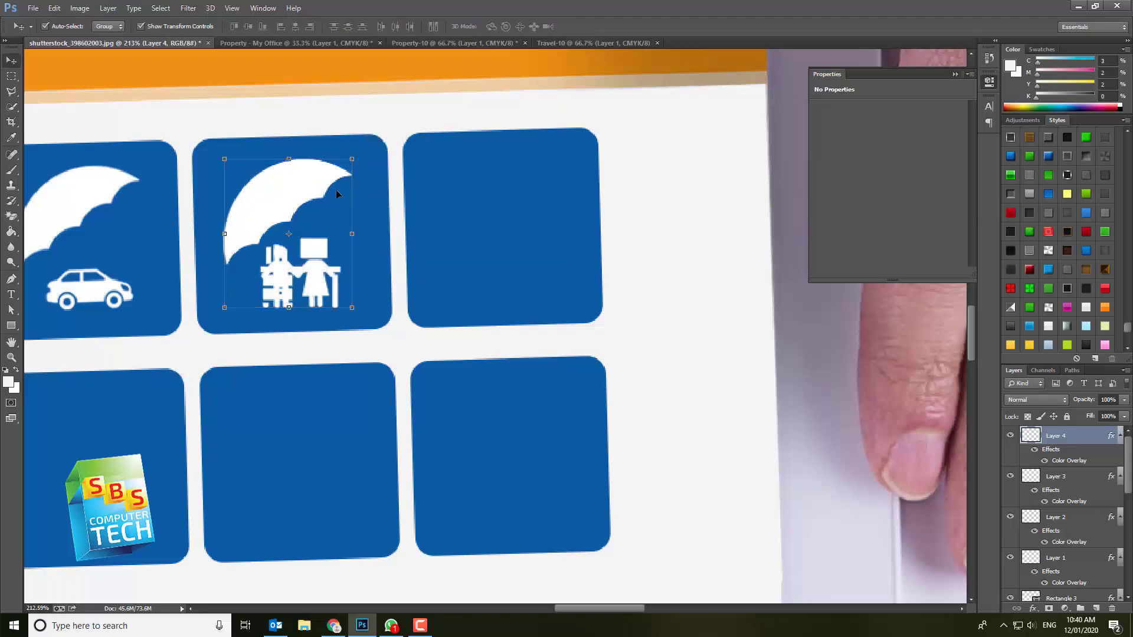
Shift the office icon into the fourth top-row tile, keeping it upright.
{"action": "key", "text": "Right"}
{"action": "key", "text": "Right"}
{"action": "key", "text": "Right"}
{"action": "key", "text": "Right"}
{"action": "key", "text": "Right"}
{"action": "key", "text": "Right"}
{"action": "key", "text": "Right"}
{"action": "key", "text": "Right"}
{"action": "key", "text": "Right"}
{"action": "key", "text": "Right"}
{"action": "key", "text": "Right"}
{"action": "key", "text": "Right"}
{"action": "key", "text": "Right"}
{"action": "key", "text": "Right"}
{"action": "key", "text": "Right"}
{"action": "key", "text": "Right"}
{"action": "key", "text": "Right"}
{"action": "key", "text": "Right"}
{"action": "key", "text": "Right"}
{"action": "key", "text": "Right"}
{"action": "key", "text": "shift+Right"}
{"action": "key", "text": "shift+Right"}
{"action": "key", "text": "shift+Right"}
{"action": "key", "text": "shift+Right"}
{"action": "key", "text": "shift+Right"}
{"action": "key", "text": "shift+Right"}
{"action": "key", "text": "shift+Right"}
{"action": "key", "text": "shift+Right"}
{"action": "key", "text": "shift+Right"}
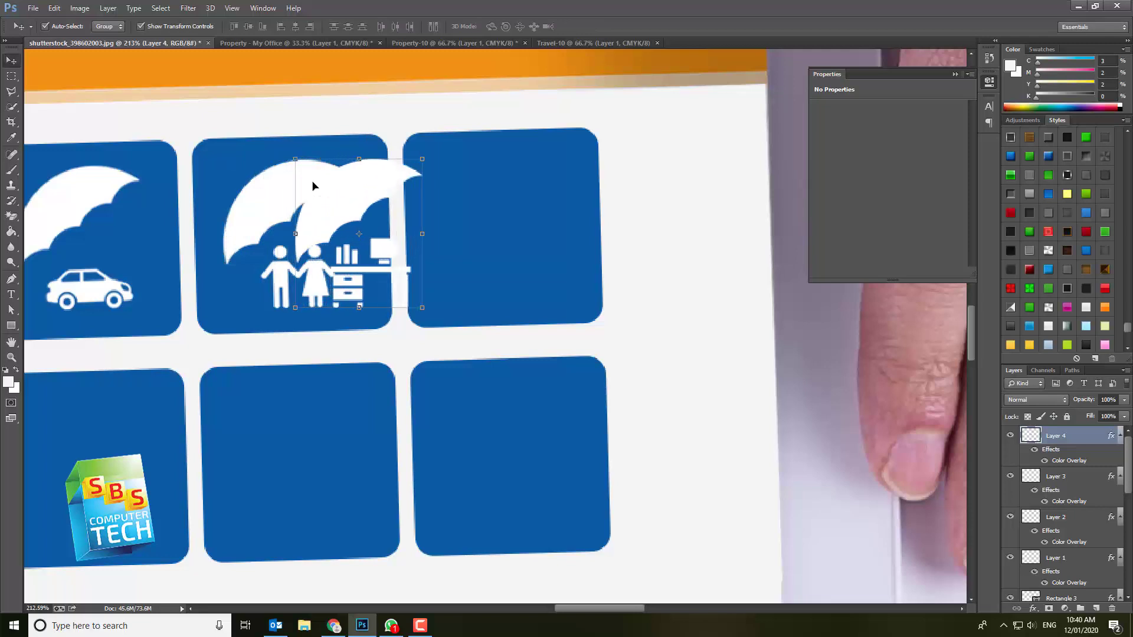
{"action": "key", "text": "shift+Right"}
{"action": "key", "text": "shift+Right"}
{"action": "key", "text": "shift+Right"}
{"action": "key", "text": "shift+Right"}
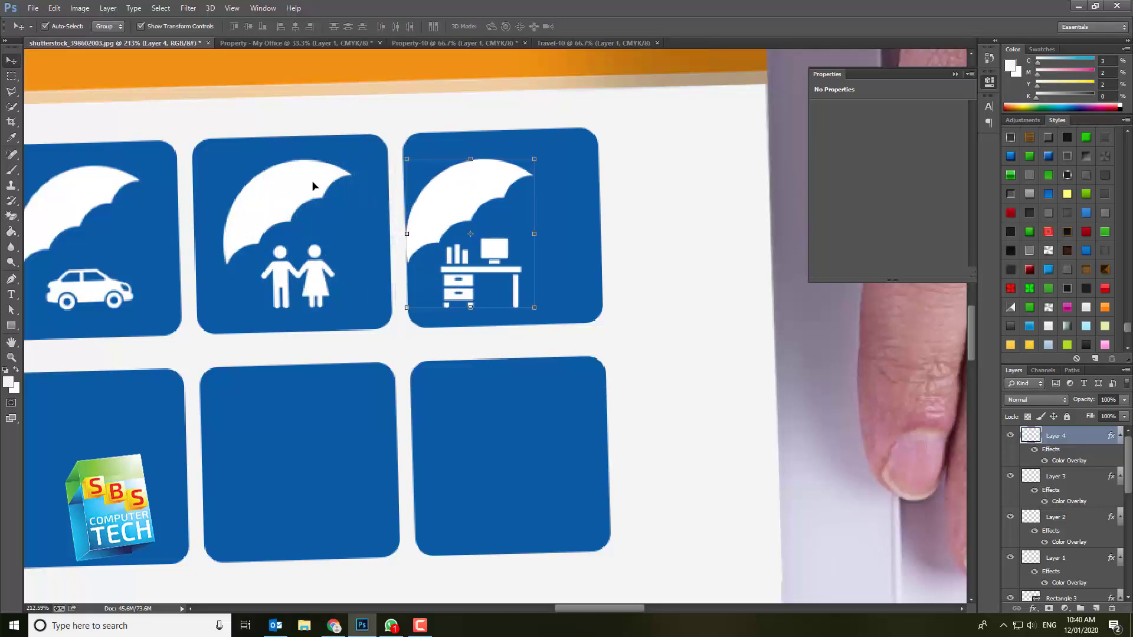
{"action": "left_click_drag", "start_coordinate": [428, 148], "coordinate": [424, 151]}
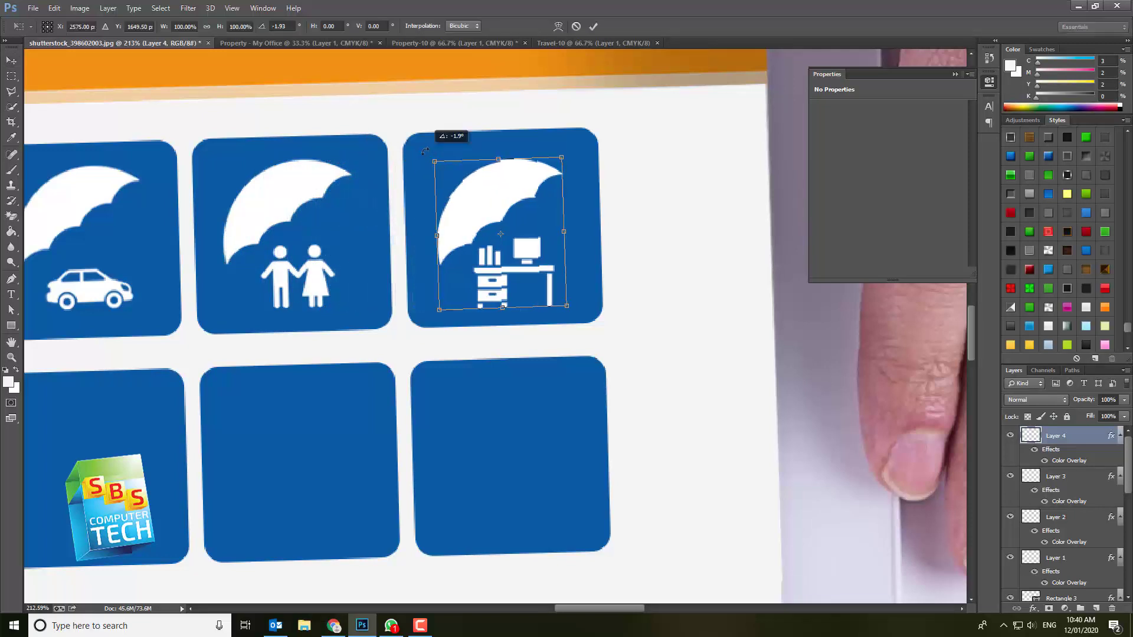
{"action": "key", "text": "Escape"}
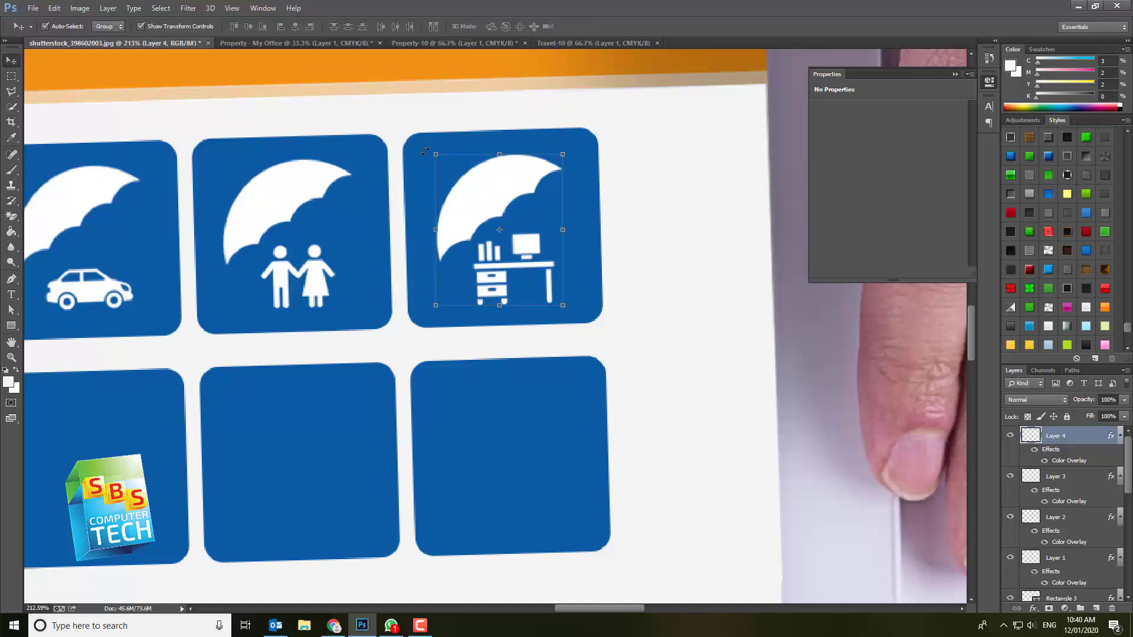
{"action": "left_click", "coordinate": [619, 354]}
{"action": "scroll", "coordinate": [720, 331], "scroll_direction": "down", "scroll_amount": 5}
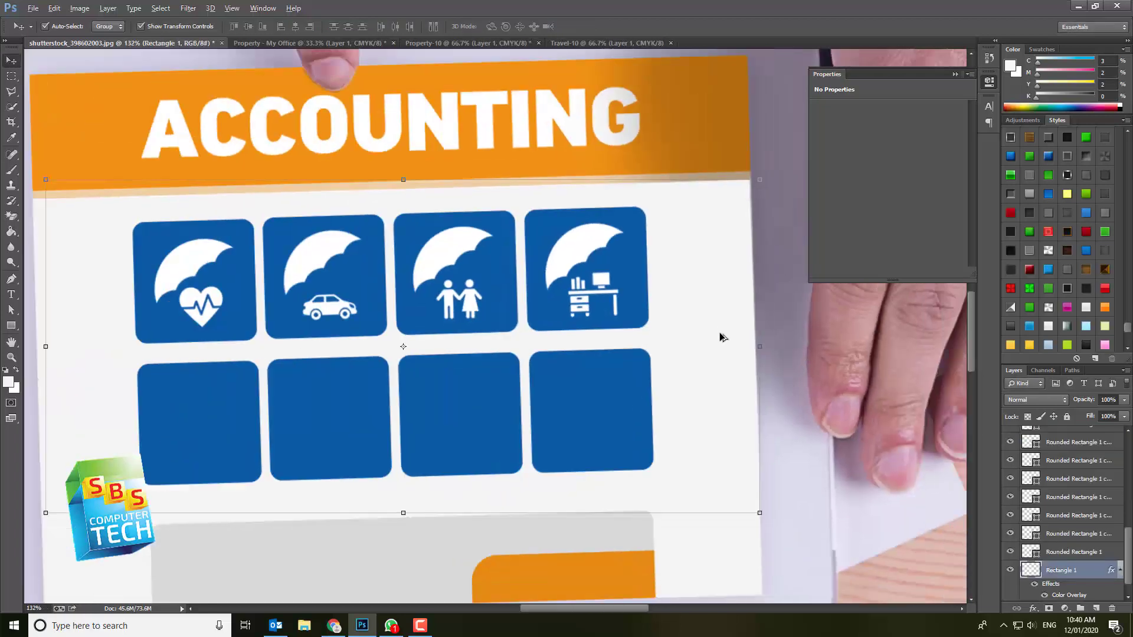
Close the Property - My Office document without saving.
{"action": "left_click", "coordinate": [345, 43]}
{"action": "left_click", "coordinate": [392, 43]}
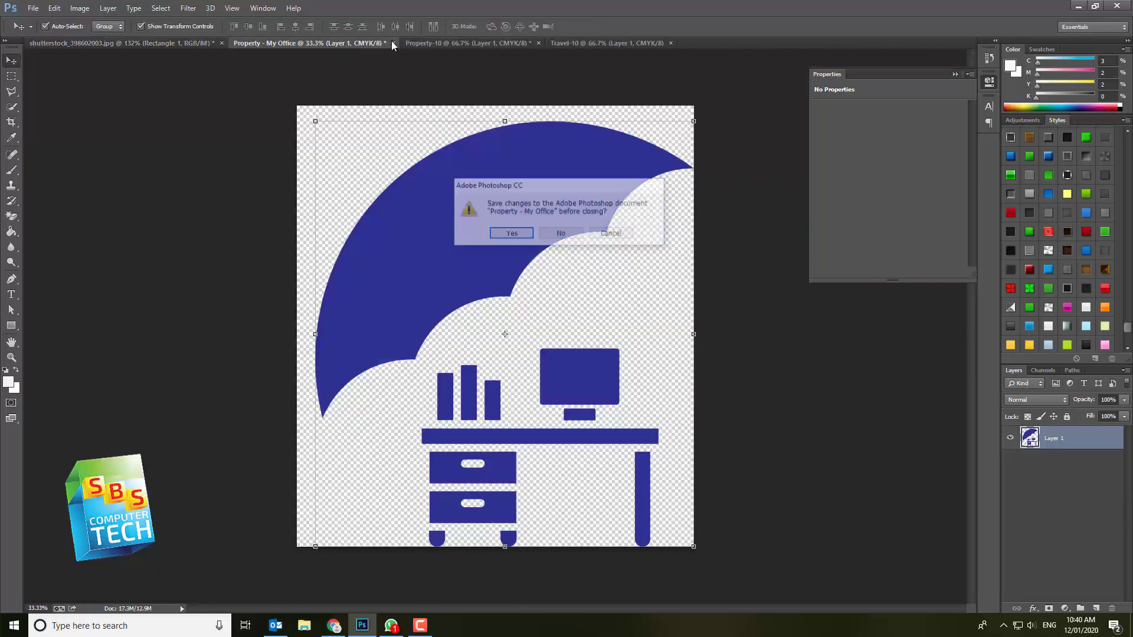
{"action": "left_click", "coordinate": [561, 233]}
Copy the Property-10 house artwork into the mockup and shrink it toward tile size.
{"action": "left_click", "coordinate": [348, 43]}
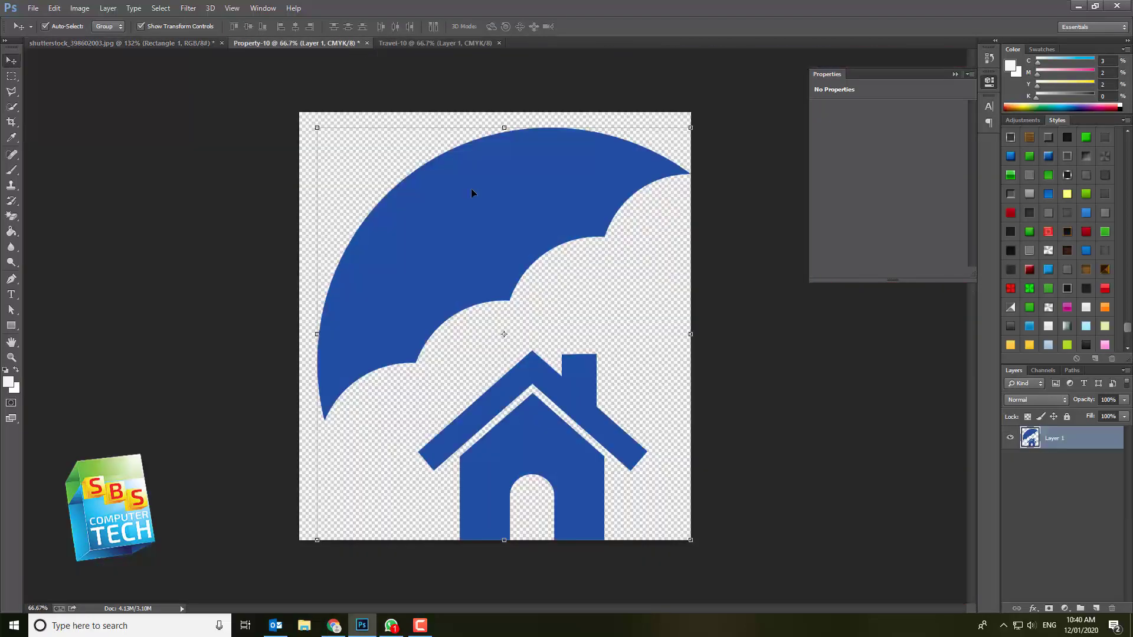
{"action": "left_click_drag", "start_coordinate": [471, 189], "coordinate": [593, 201]}
{"action": "scroll", "coordinate": [516, 189], "scroll_direction": "down", "scroll_amount": 4}
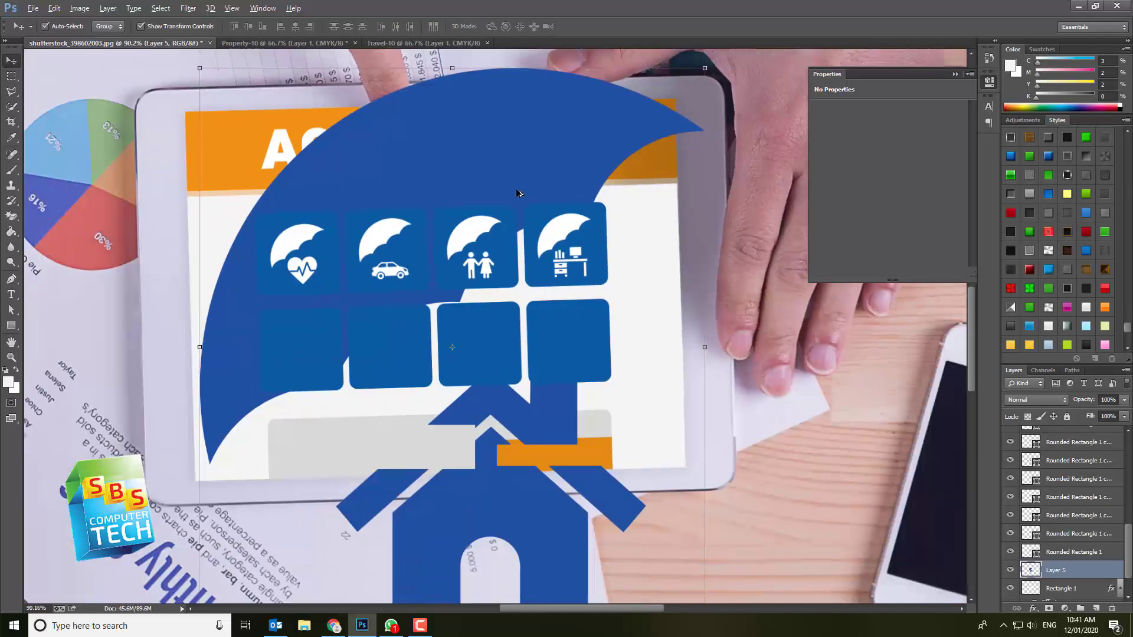
{"action": "left_click_drag", "start_coordinate": [705, 67], "coordinate": [303, 320]}
{"action": "key", "text": "Return"}
{"action": "scroll", "coordinate": [315, 348], "scroll_direction": "up", "scroll_amount": 8}
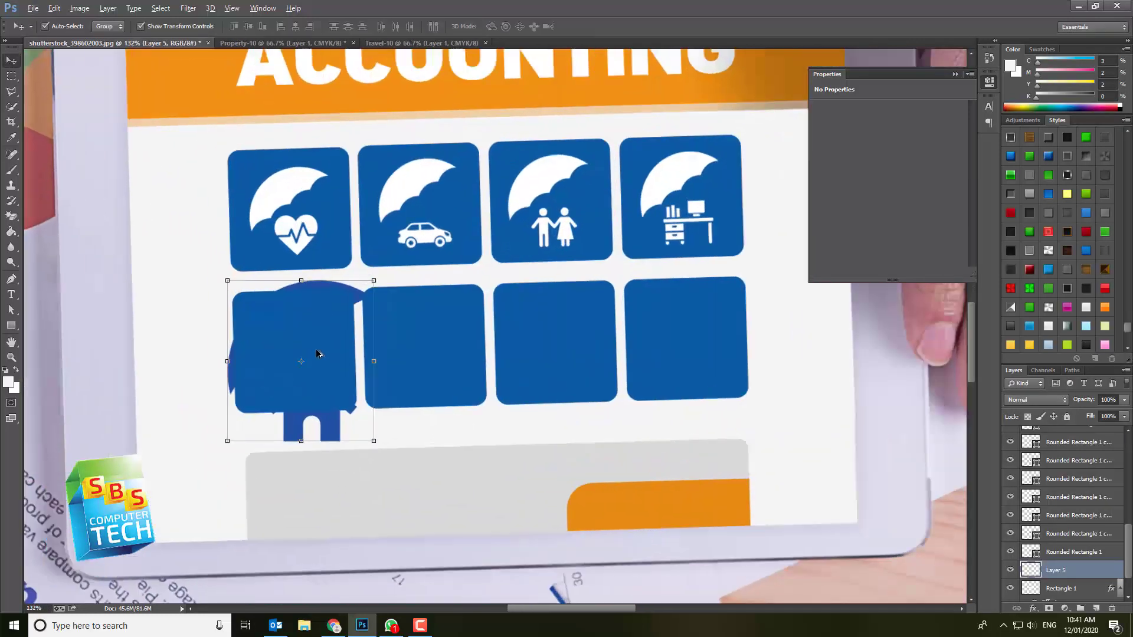
Move Layer 5 up the stack and give the house artwork a white overlay.
{"action": "left_click_drag", "start_coordinate": [1075, 572], "coordinate": [1087, 434]}
{"action": "double_click", "coordinate": [1075, 442]}
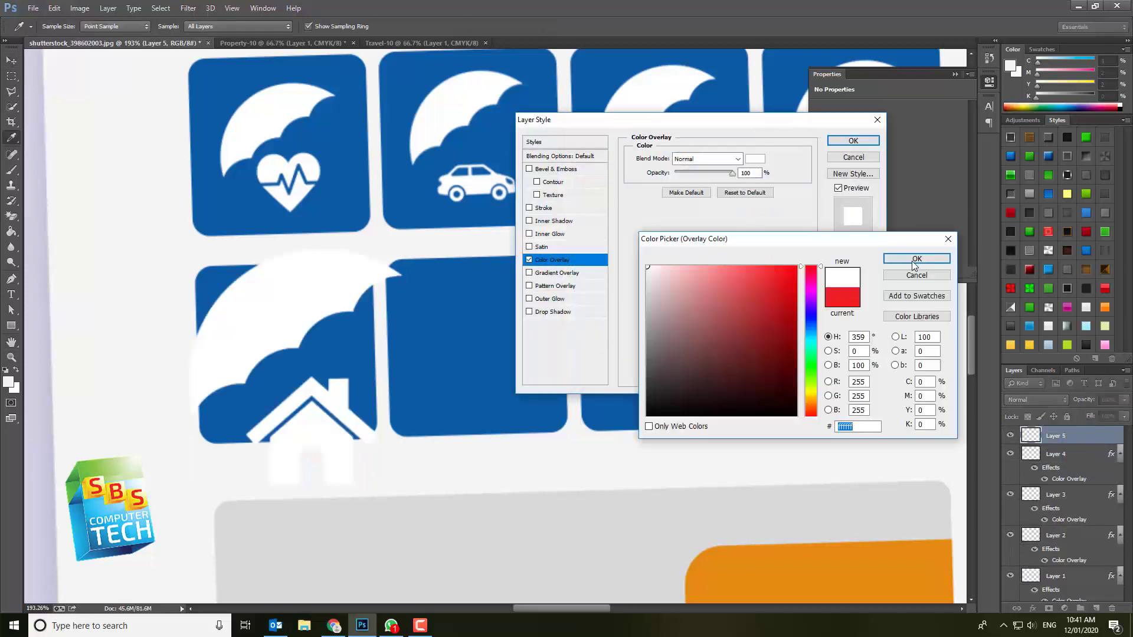
{"action": "left_click", "coordinate": [916, 259]}
{"action": "left_click", "coordinate": [853, 141]}
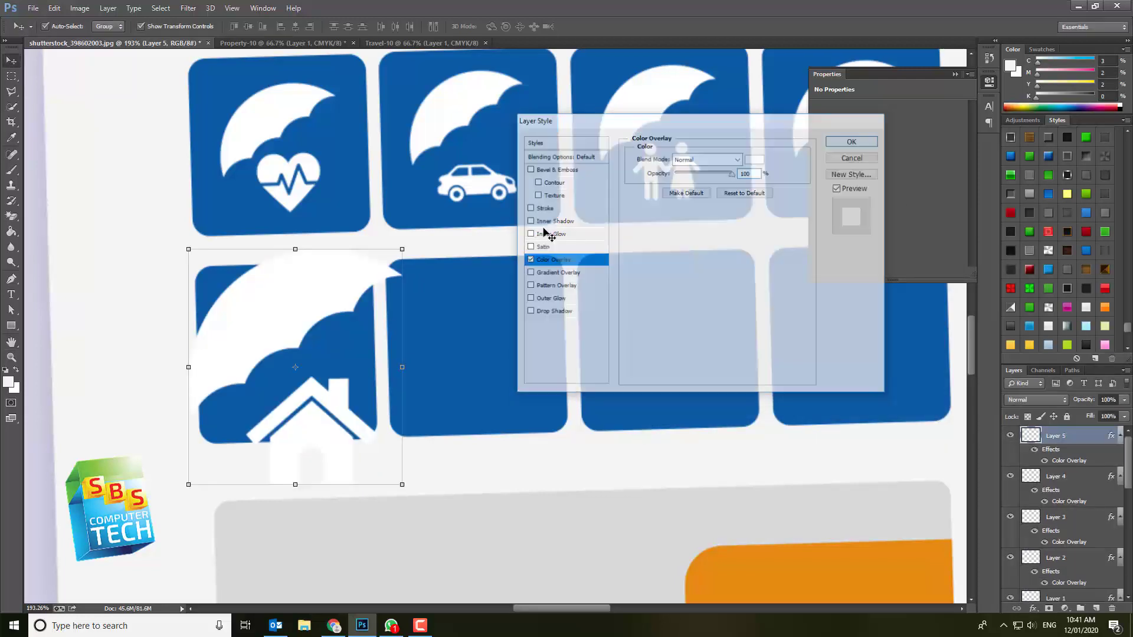
Shrink the house icon, tilt it to match the tiles and scale it to about 88%.
{"action": "left_click_drag", "start_coordinate": [406, 249], "coordinate": [358, 290]}
{"action": "left_click", "coordinate": [54, 8]}
{"action": "left_click", "coordinate": [61, 21]}
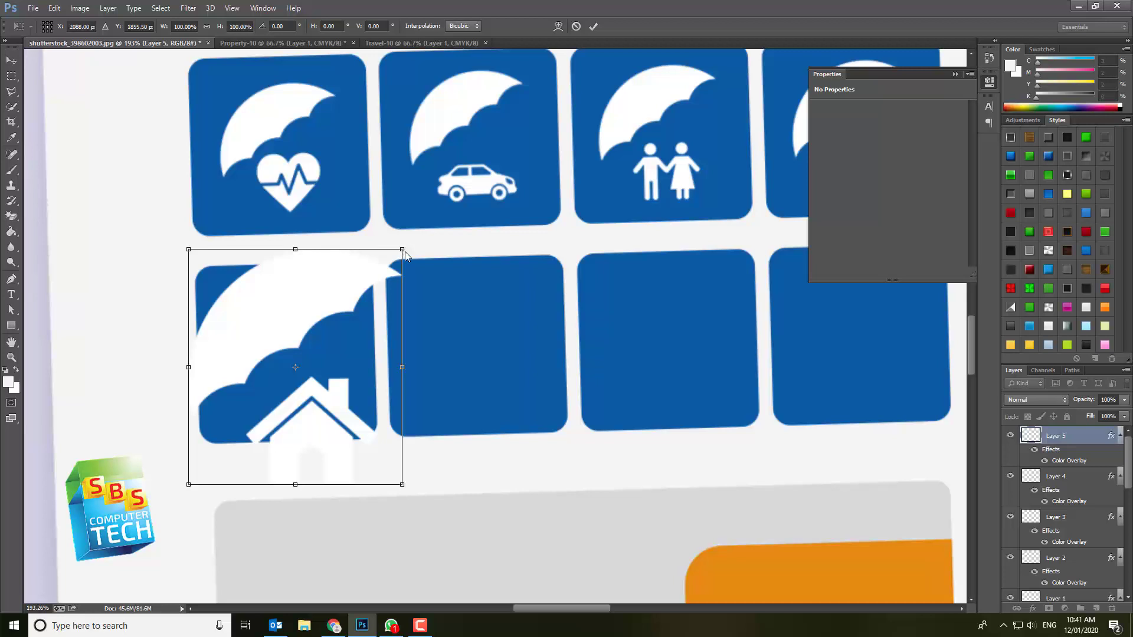
{"action": "left_click_drag", "start_coordinate": [405, 248], "coordinate": [305, 303]}
{"action": "key", "text": "Return"}
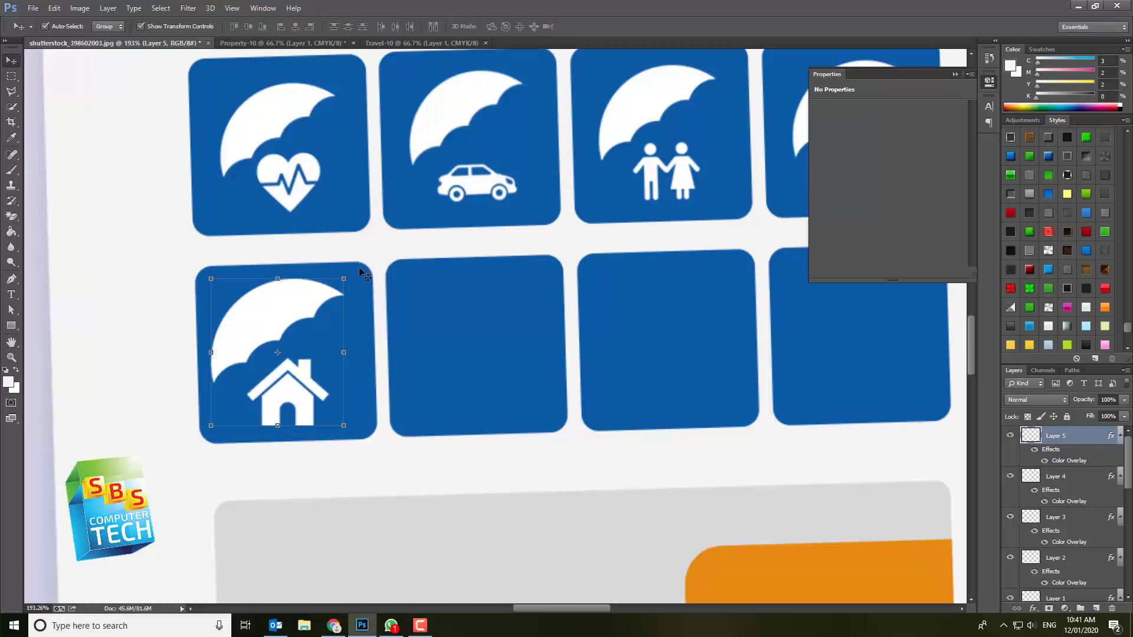
{"action": "key", "text": "ctrl+t"}
{"action": "left_click_drag", "start_coordinate": [357, 267], "coordinate": [352, 260]}
{"action": "left_click_drag", "start_coordinate": [287, 321], "coordinate": [282, 122]}
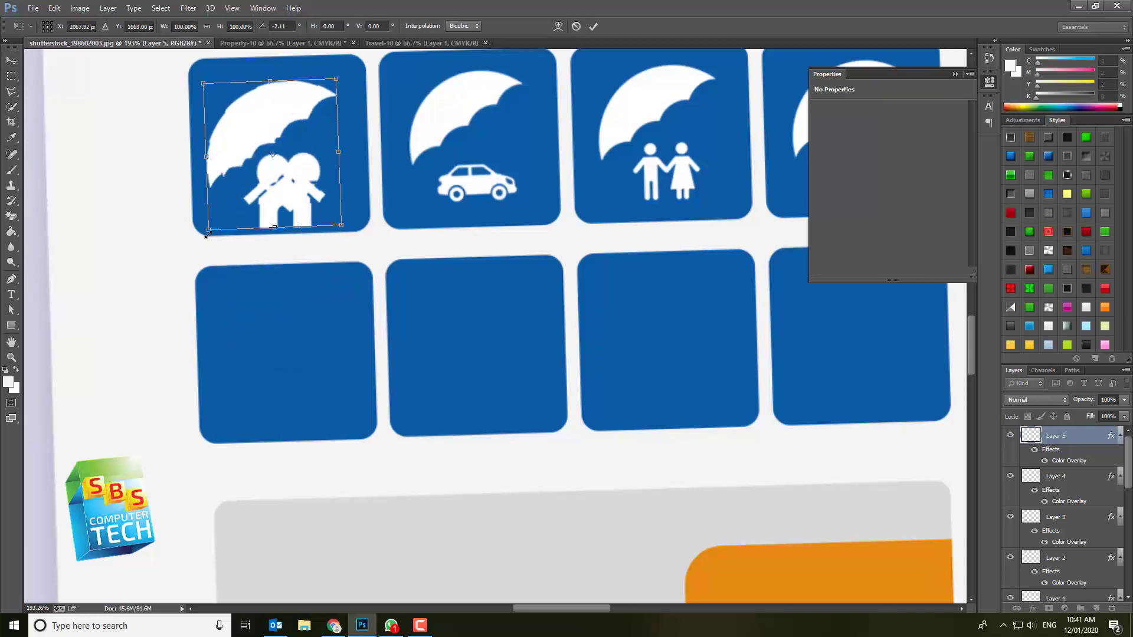
{"action": "left_click_drag", "start_coordinate": [206, 236], "coordinate": [223, 218]}
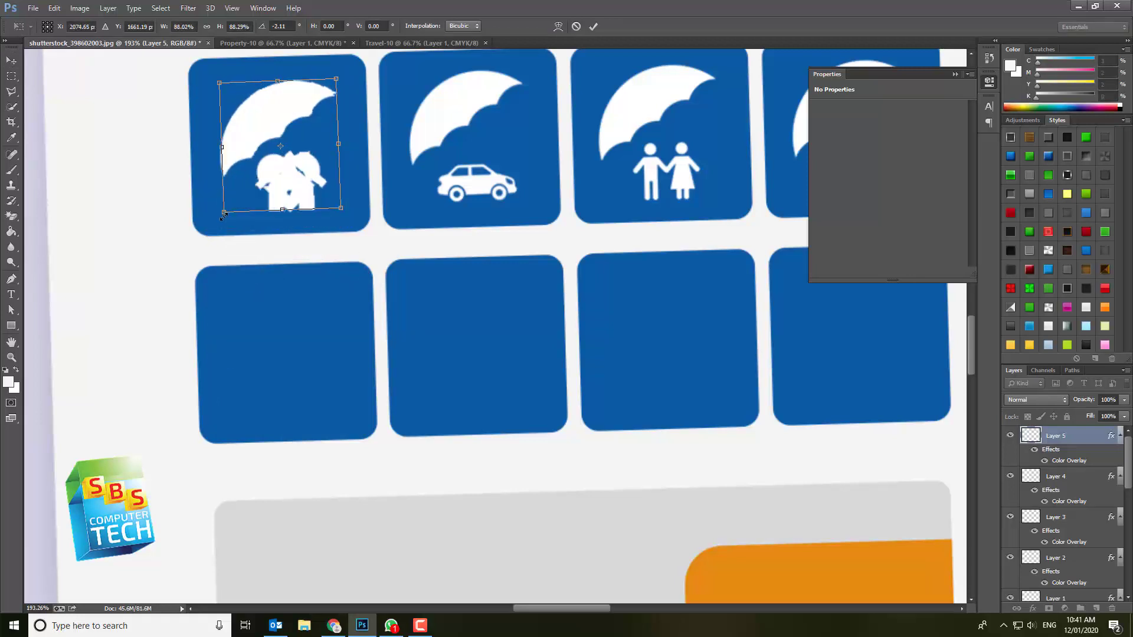
{"action": "key", "text": "Return"}
Position the house icon in the first tile of the second row.
{"action": "left_click_drag", "start_coordinate": [265, 126], "coordinate": [265, 328]}
{"action": "key", "text": "Down"}
{"action": "key", "text": "Down"}
{"action": "key", "text": "Down"}
{"action": "key", "text": "Down"}
{"action": "key", "text": "Down"}
{"action": "key", "text": "Down"}
{"action": "key", "text": "Right"}
{"action": "key", "text": "Right"}
{"action": "key", "text": "Right"}
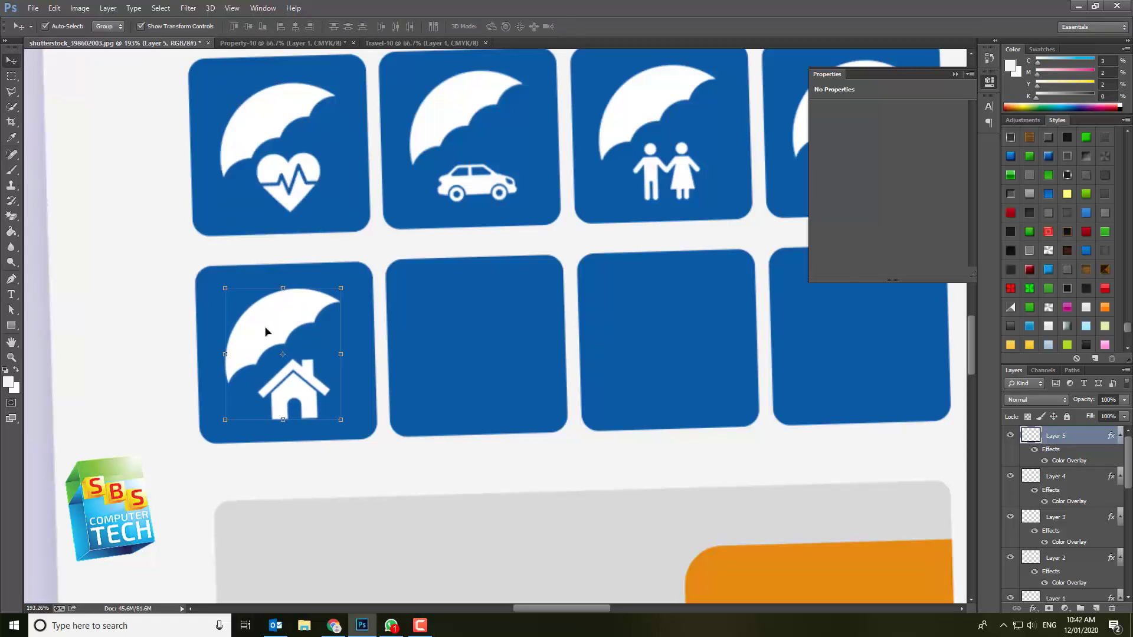
{"action": "key", "text": "Right"}
{"action": "key", "text": "Right"}
{"action": "left_click", "coordinate": [317, 43]}
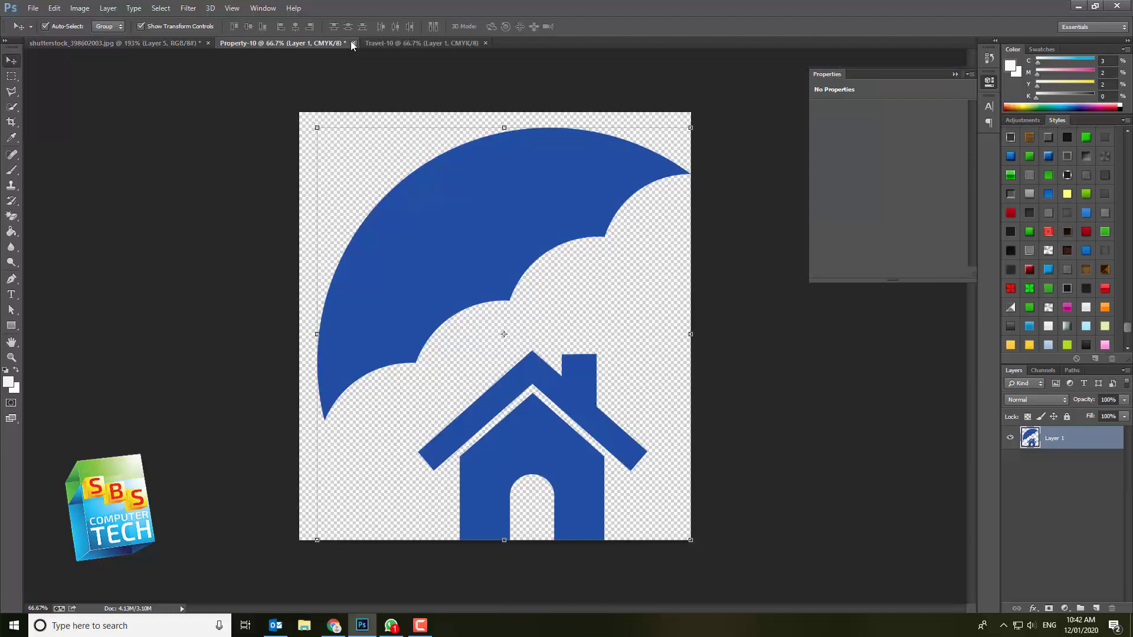
Close Property-10 unsaved and bring the Travel-10 suitcase artwork into the mockup at icon size.
{"action": "left_click", "coordinate": [353, 43]}
{"action": "key", "text": "n"}
{"action": "left_click", "coordinate": [317, 43]}
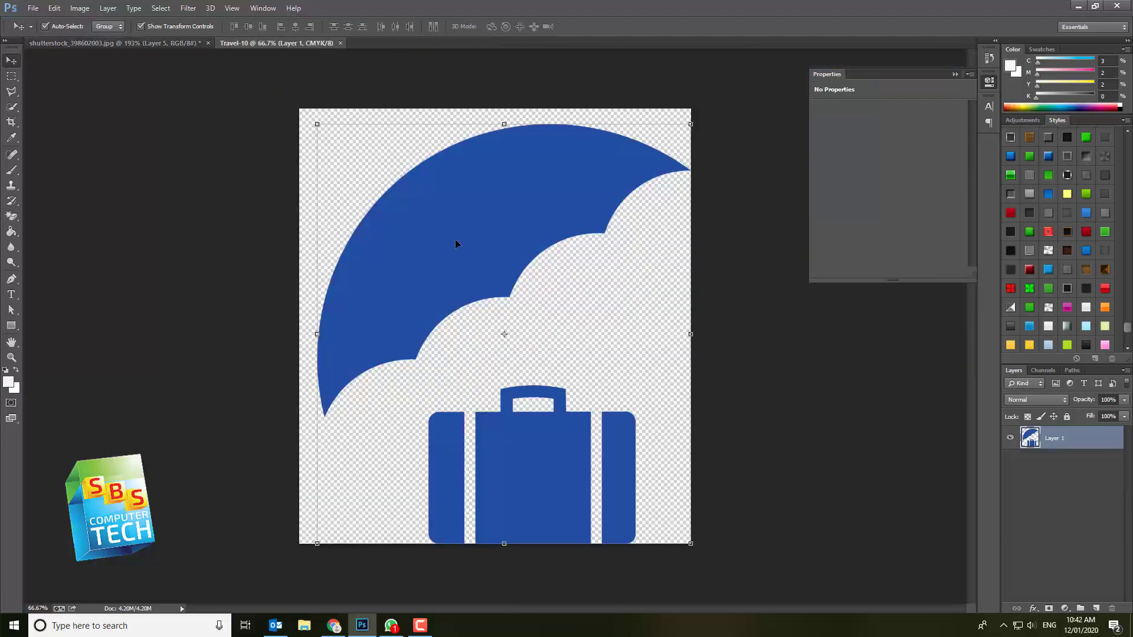
{"action": "left_click_drag", "start_coordinate": [455, 239], "coordinate": [420, 291]}
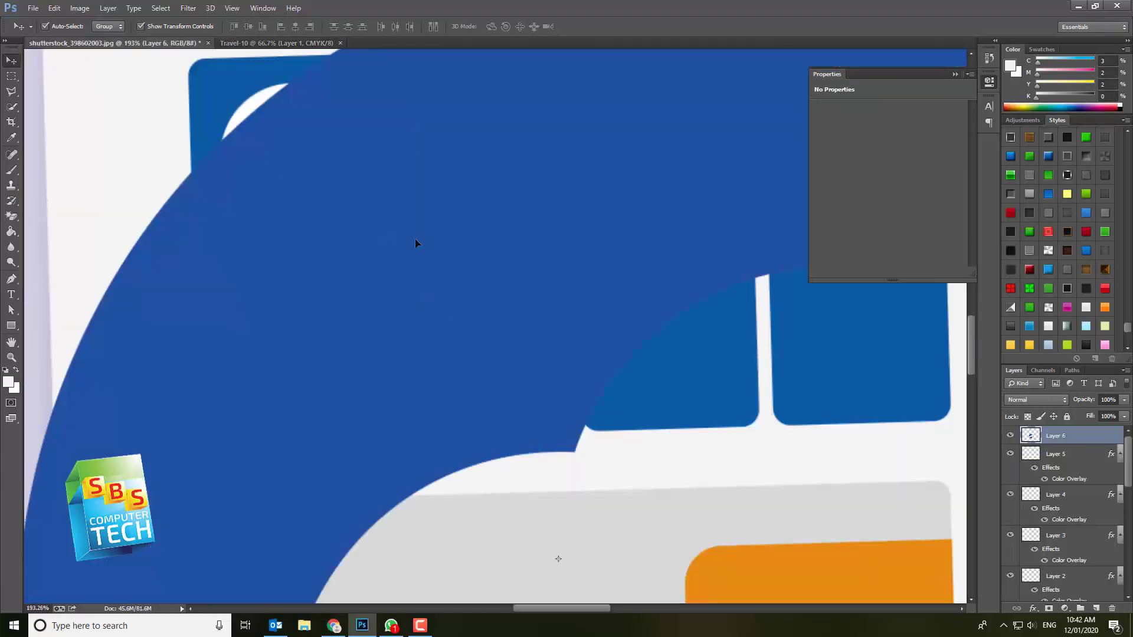
{"action": "scroll", "coordinate": [415, 242], "scroll_direction": "down", "scroll_amount": 5}
{"action": "left_click_drag", "start_coordinate": [259, 127], "coordinate": [445, 270]}
{"action": "key", "text": "Return"}
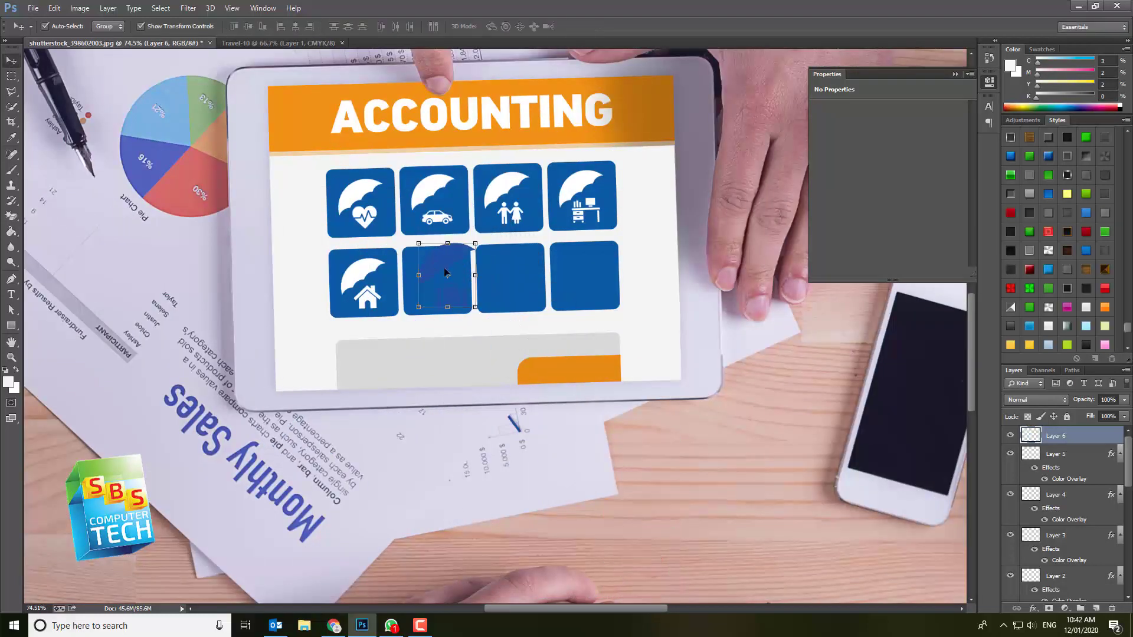
{"action": "scroll", "coordinate": [446, 272], "scroll_direction": "up", "scroll_amount": 5}
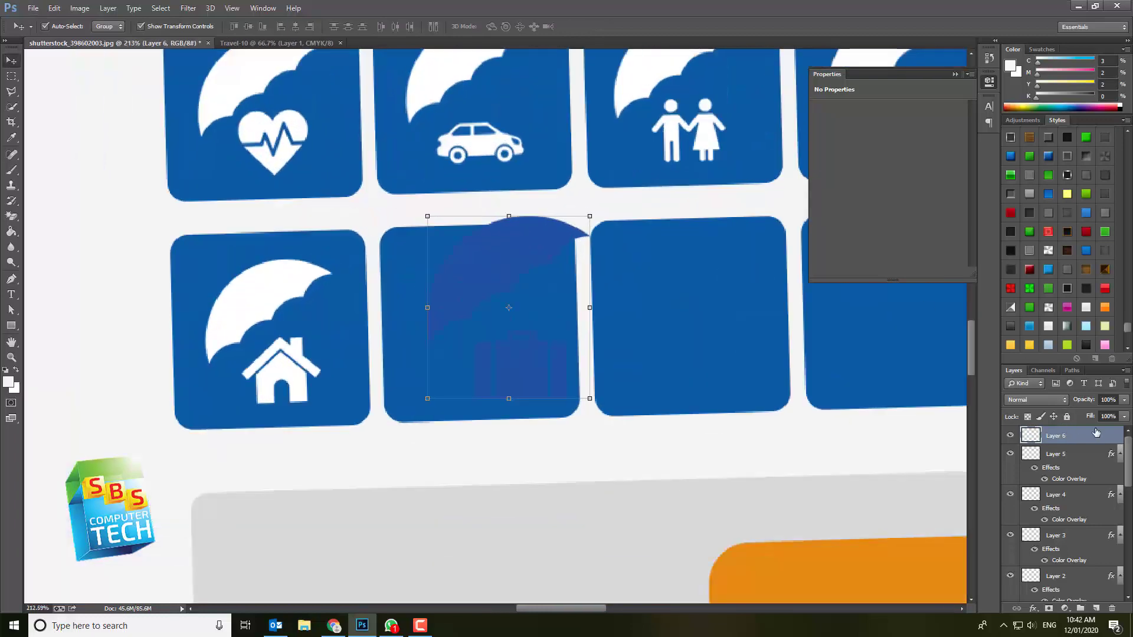
Give the suitcase layer a white Color Overlay.
{"action": "double_click", "coordinate": [1096, 435]}
{"action": "left_click", "coordinate": [551, 259]}
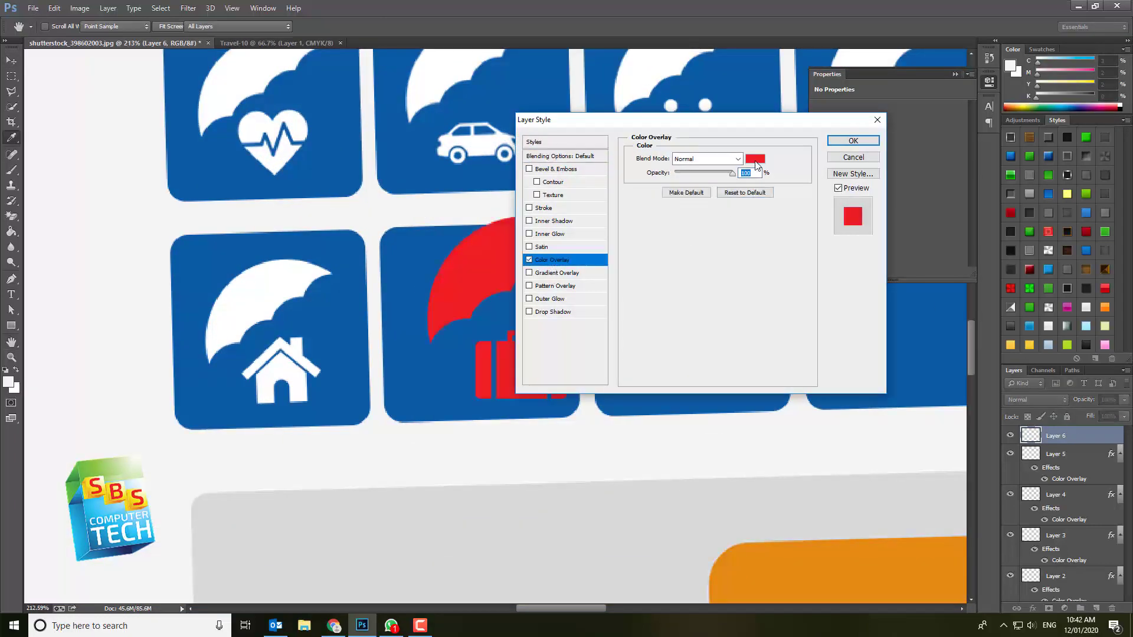
{"action": "left_click", "coordinate": [755, 159]}
{"action": "left_click", "coordinate": [648, 267]}
{"action": "left_click", "coordinate": [909, 260]}
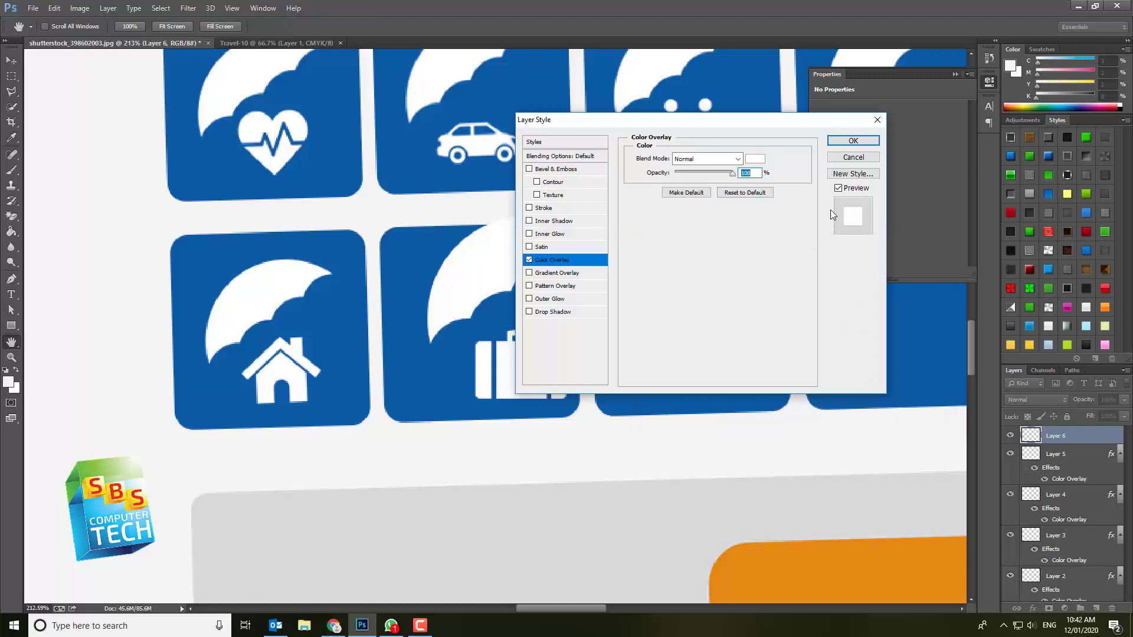
{"action": "left_click", "coordinate": [868, 141]}
Tilt the suitcase icon about -2.3° and scale it to match the house icon.
{"action": "left_click_drag", "start_coordinate": [593, 208], "coordinate": [585, 210]}
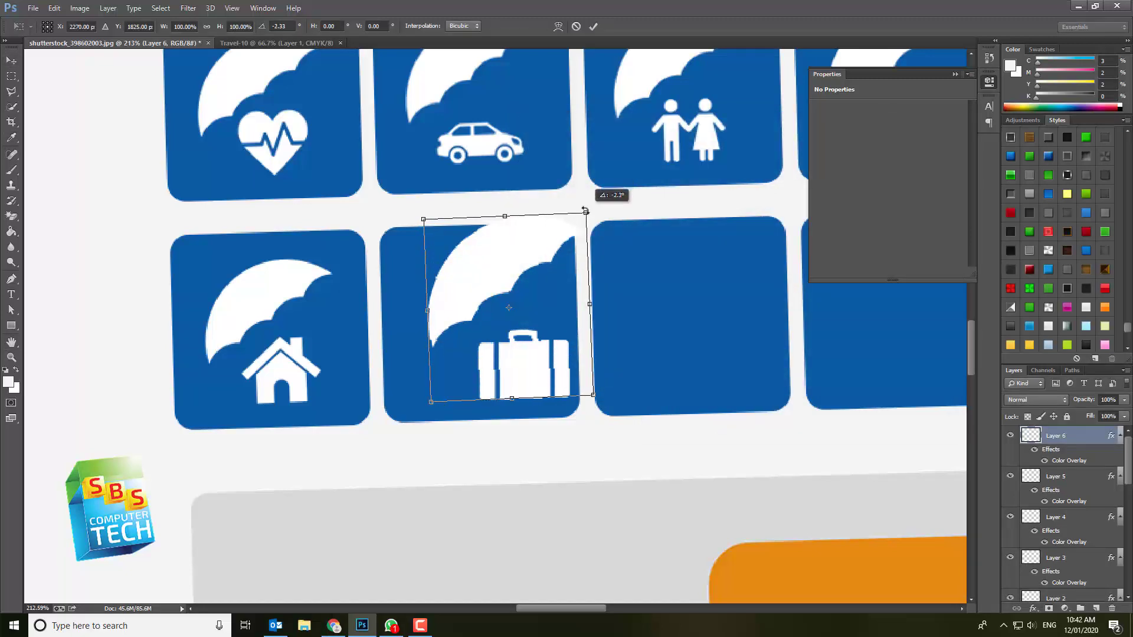
{"action": "left_click_drag", "start_coordinate": [522, 259], "coordinate": [485, 274]}
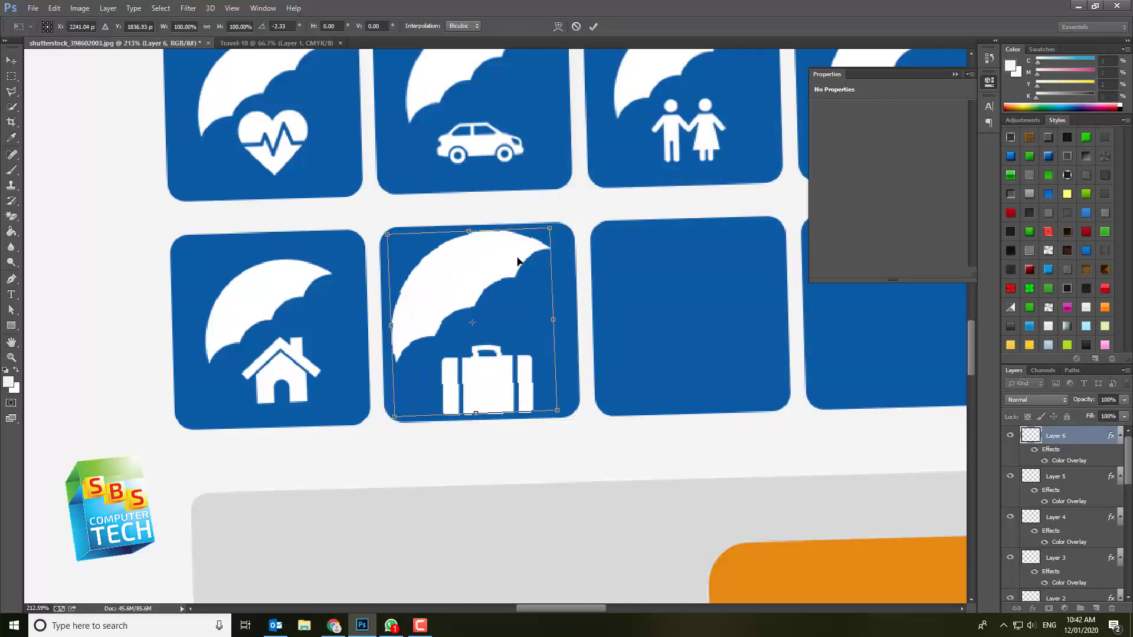
{"action": "left_click_drag", "start_coordinate": [550, 225], "coordinate": [535, 226]}
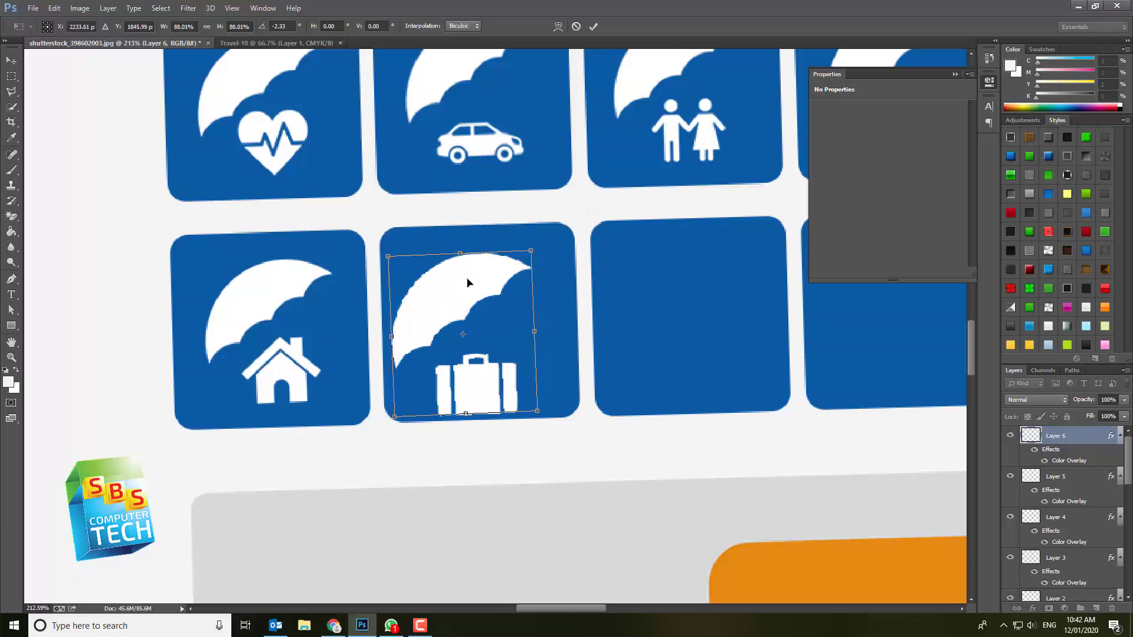
{"action": "left_click_drag", "start_coordinate": [470, 285], "coordinate": [263, 274]}
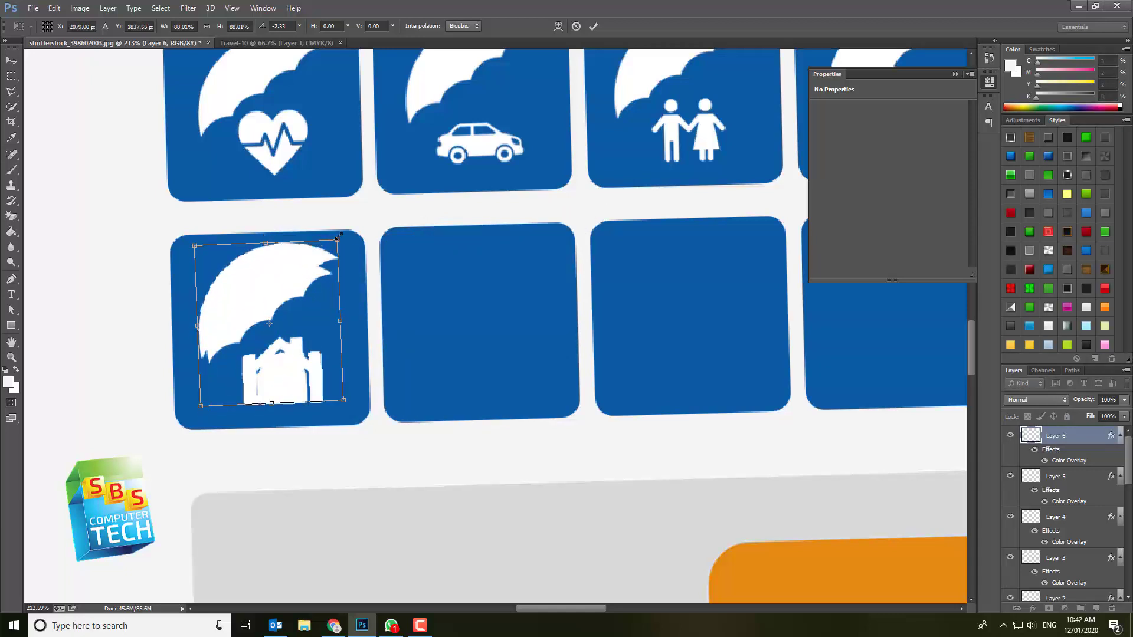
{"action": "left_click_drag", "start_coordinate": [340, 237], "coordinate": [334, 252]}
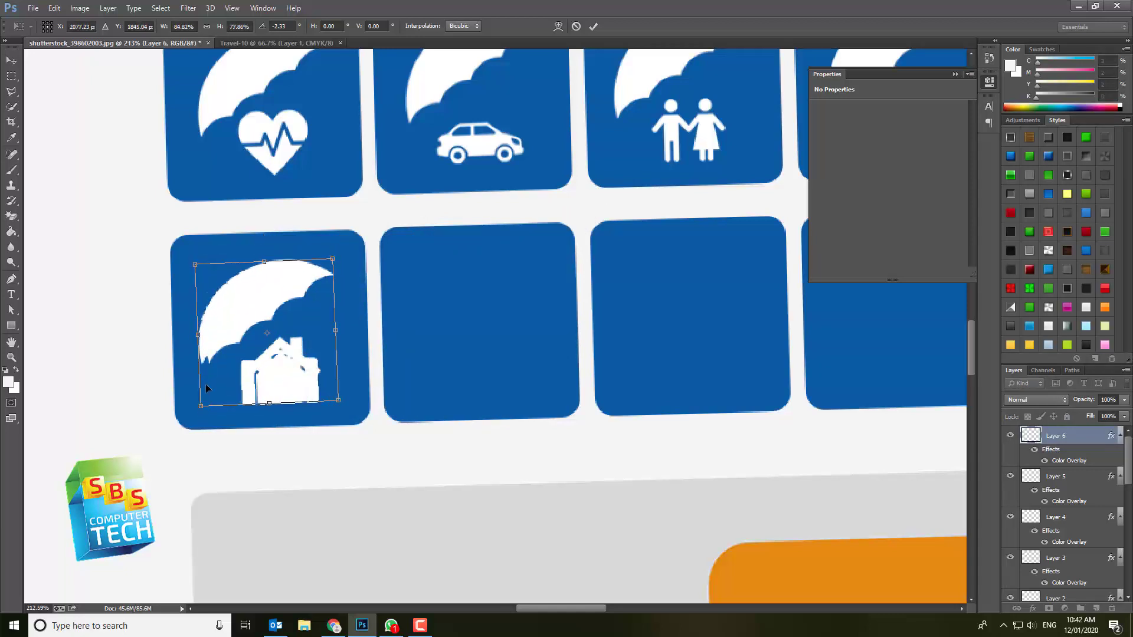
{"action": "left_click_drag", "start_coordinate": [202, 406], "coordinate": [229, 408]}
{"action": "scroll", "coordinate": [178, 402], "scroll_direction": "up", "scroll_amount": 3}
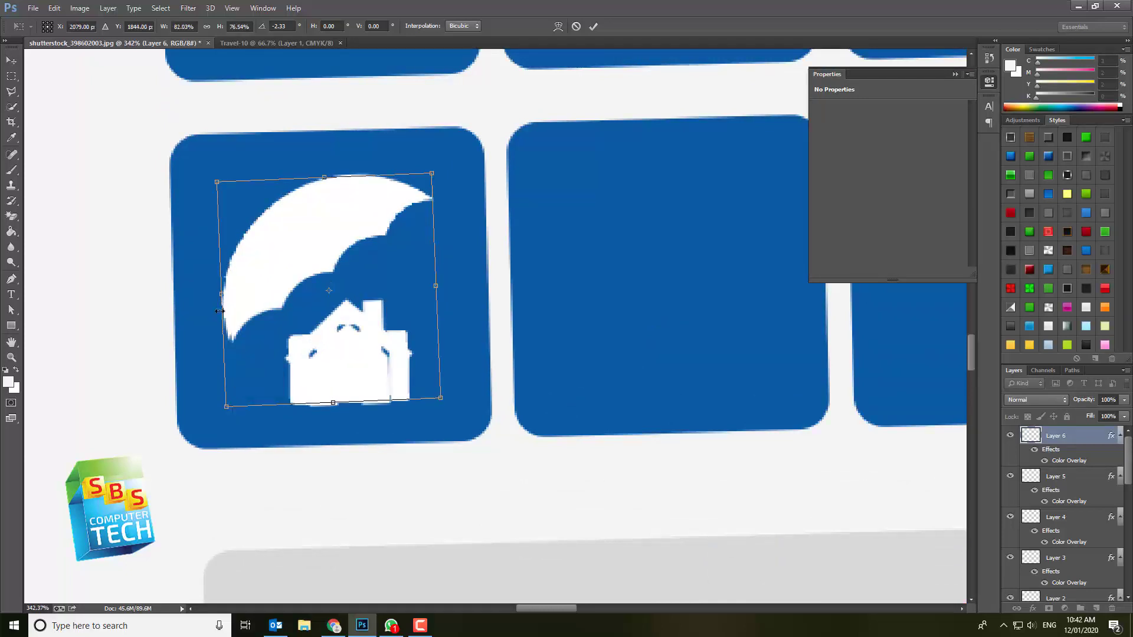
{"action": "left_click_drag", "start_coordinate": [220, 293], "coordinate": [225, 294]}
{"action": "left_click_drag", "start_coordinate": [436, 284], "coordinate": [434, 290]}
{"action": "mouse_move", "coordinate": [331, 406]}
{"action": "left_mouse_down"}
{"action": "mouse_move", "coordinate": [319, 404]}
{"action": "mouse_move", "coordinate": [346, 406]}
{"action": "left_mouse_up"}
{"action": "key", "text": "Return"}
Move the suitcase icon into the second tile of the second row, undoing the extra rotation.
{"action": "left_click_drag", "start_coordinate": [346, 245], "coordinate": [681, 217]}
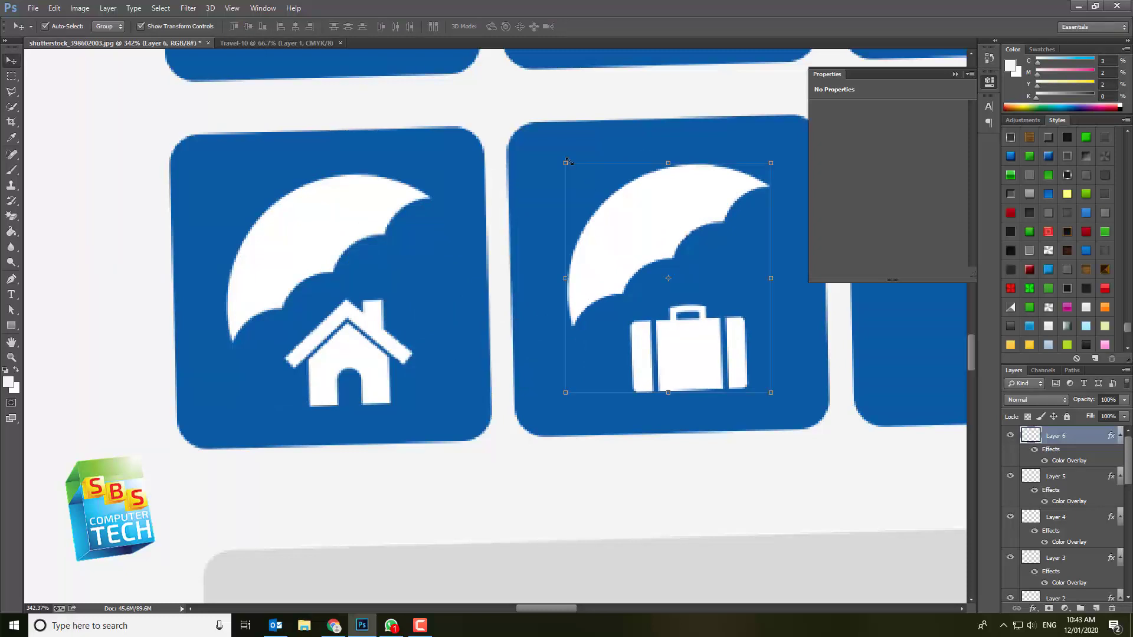
{"action": "left_click_drag", "start_coordinate": [557, 150], "coordinate": [557, 159]}
{"action": "key", "text": "Return"}
{"action": "left_click", "coordinate": [58, 10]}
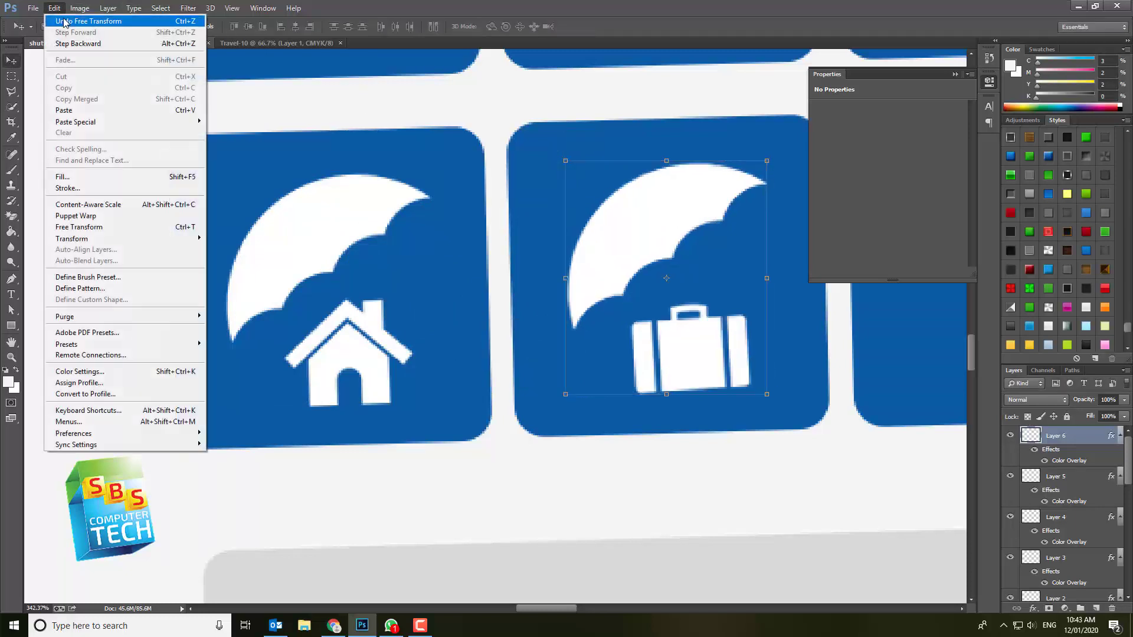
{"action": "left_click", "coordinate": [63, 22]}
{"action": "left_click_drag", "start_coordinate": [629, 236], "coordinate": [627, 238]}
{"action": "scroll", "coordinate": [469, 302], "scroll_direction": "down", "scroll_amount": 4}
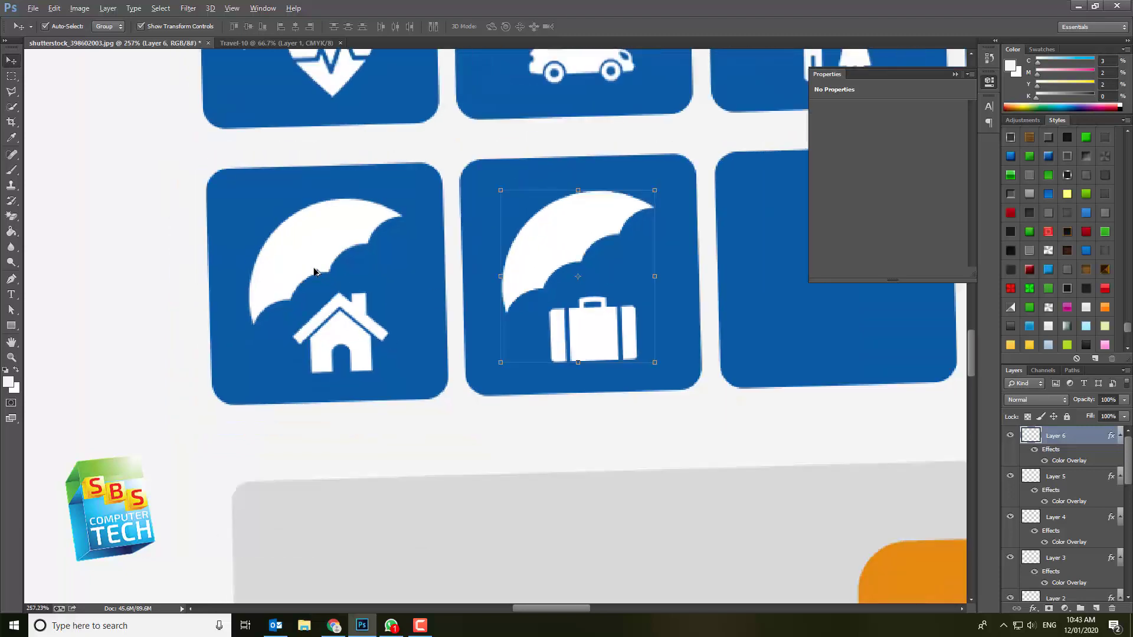
{"action": "scroll", "coordinate": [601, 222], "scroll_direction": "up", "scroll_amount": 3}
{"action": "scroll", "coordinate": [593, 239], "scroll_direction": "down", "scroll_amount": 3}
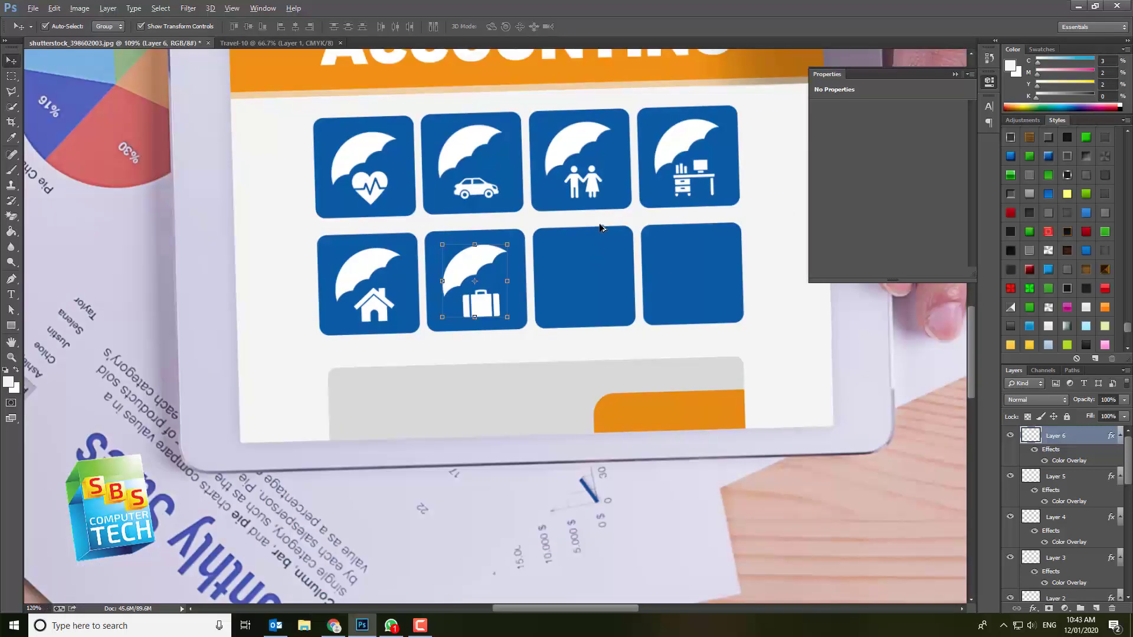
{"action": "scroll", "coordinate": [599, 228], "scroll_direction": "up", "scroll_amount": 2}
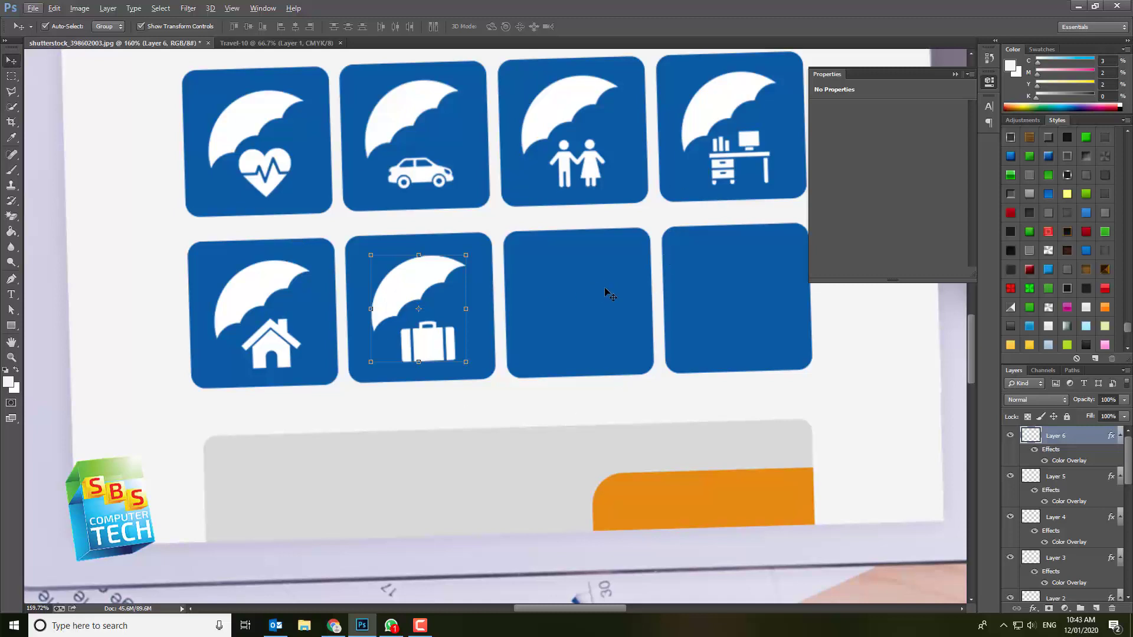
Open Engineering-10, Liability-10 and Marine-10 together from the File > Open dialog.
{"action": "left_click", "coordinate": [33, 8]}
{"action": "left_click", "coordinate": [39, 33]}
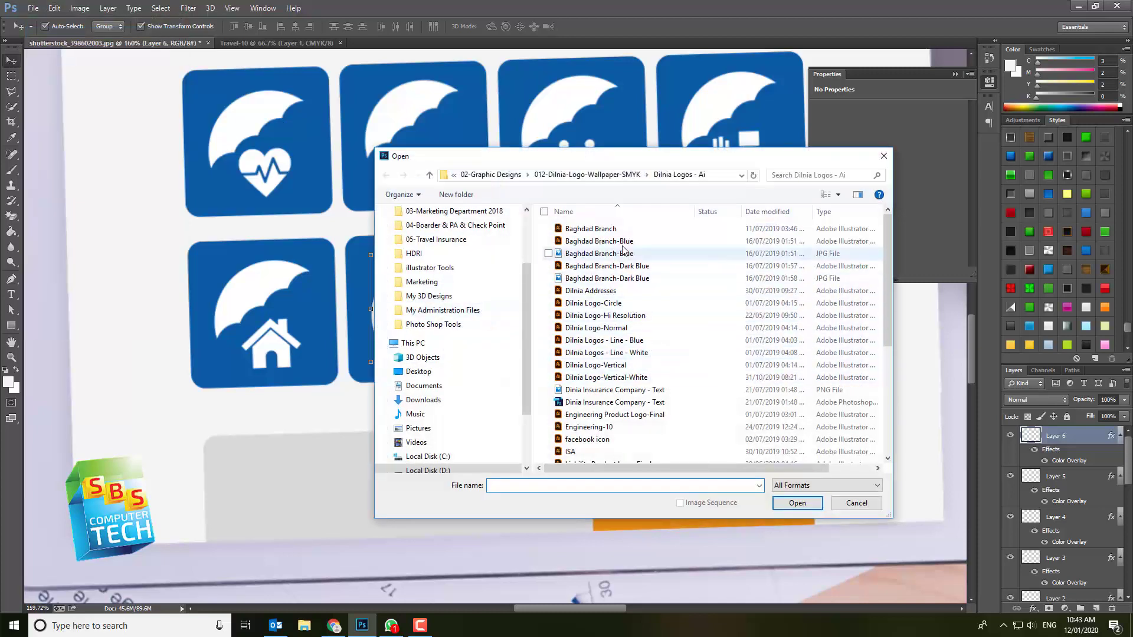
{"action": "scroll", "coordinate": [620, 271], "scroll_direction": "down", "scroll_amount": 1}
{"action": "scroll", "coordinate": [620, 271], "scroll_direction": "down", "scroll_amount": 4}
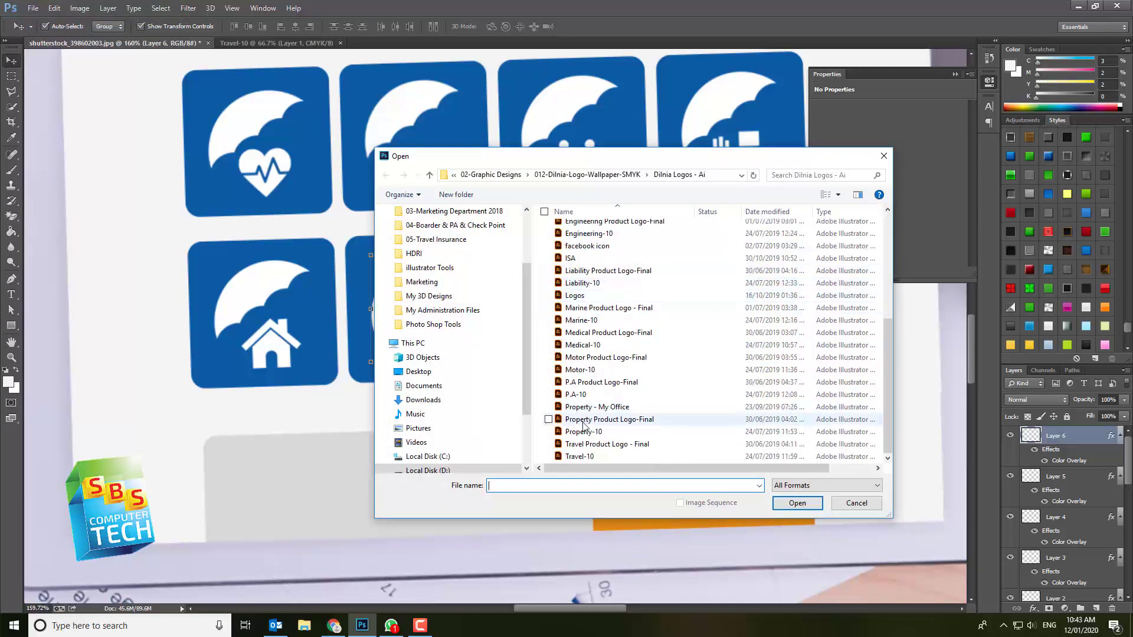
{"action": "left_click", "coordinate": [584, 431]}
{"action": "left_click", "coordinate": [592, 395]}
{"action": "left_click", "coordinate": [597, 370]}
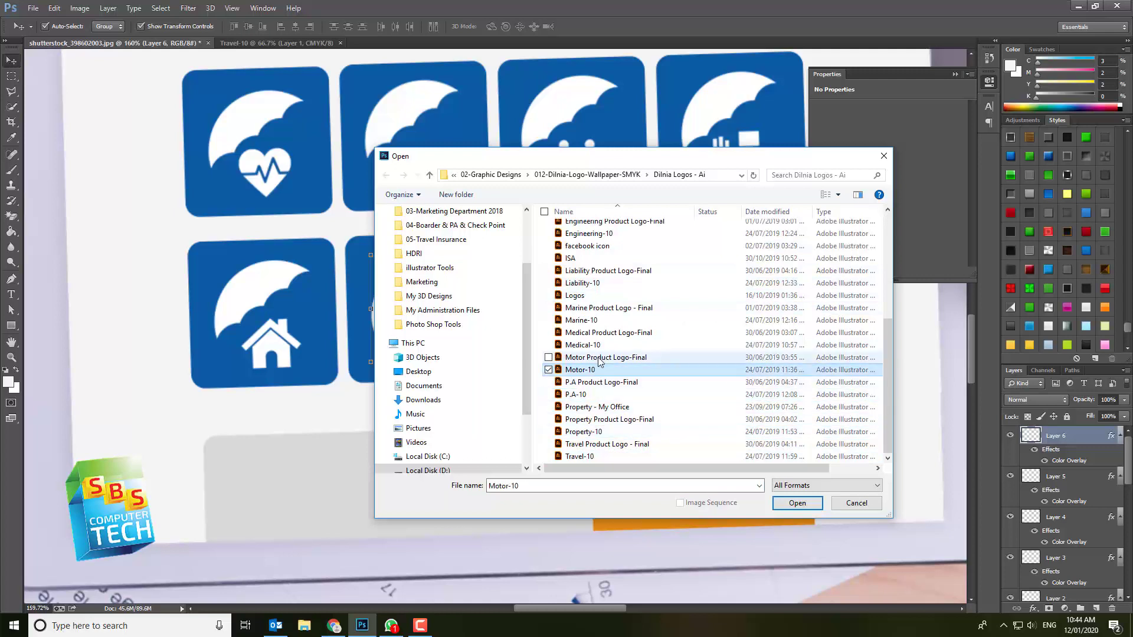
{"action": "left_click", "coordinate": [603, 345]}
{"action": "left_click", "coordinate": [608, 321]}
{"action": "left_click", "coordinate": [582, 284], "text": "ctrl"}
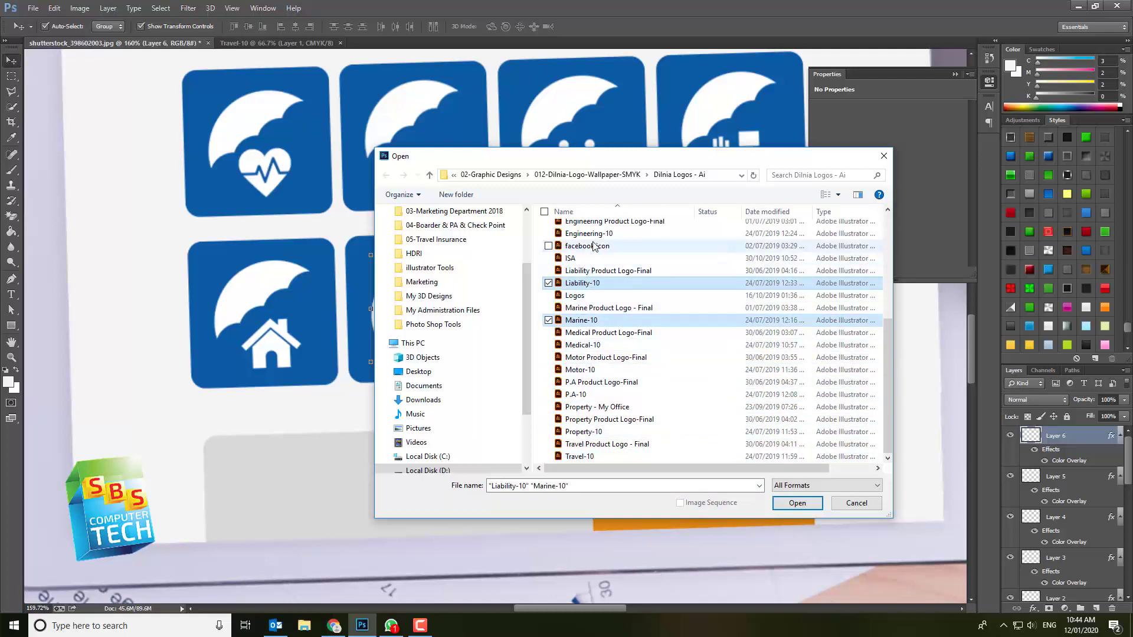
{"action": "left_click", "coordinate": [589, 234], "text": "ctrl"}
{"action": "left_click", "coordinate": [797, 503]}
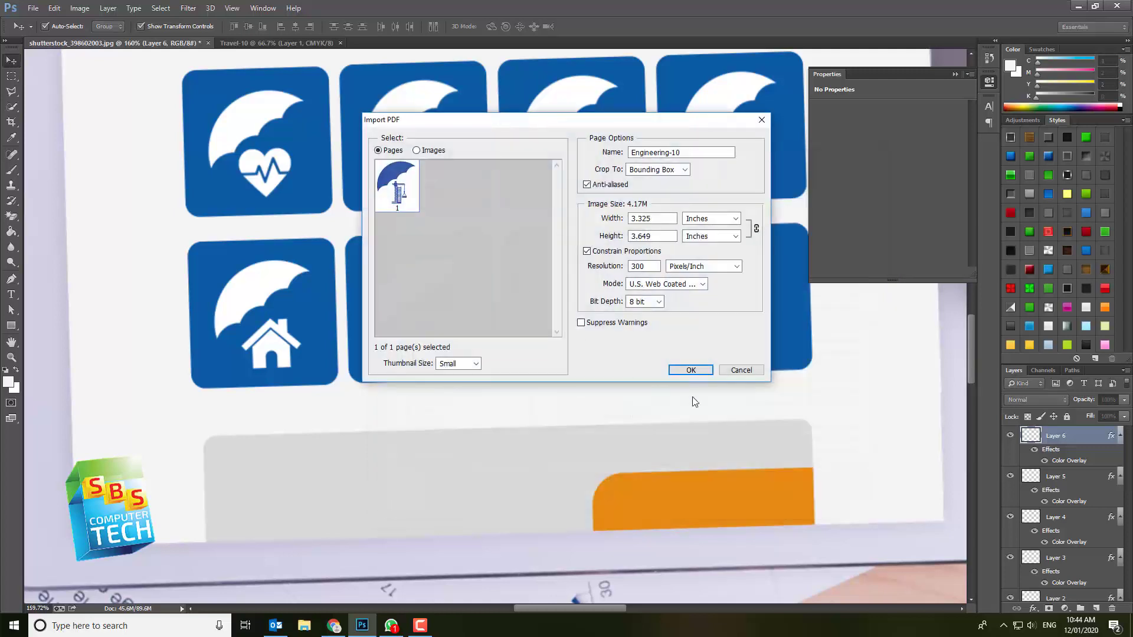
Confirm the import prompts for Engineering-10, Liability-10 and Marine-10.
{"action": "left_click", "coordinate": [690, 369]}
{"action": "left_click", "coordinate": [691, 369]}
{"action": "left_click", "coordinate": [690, 370]}
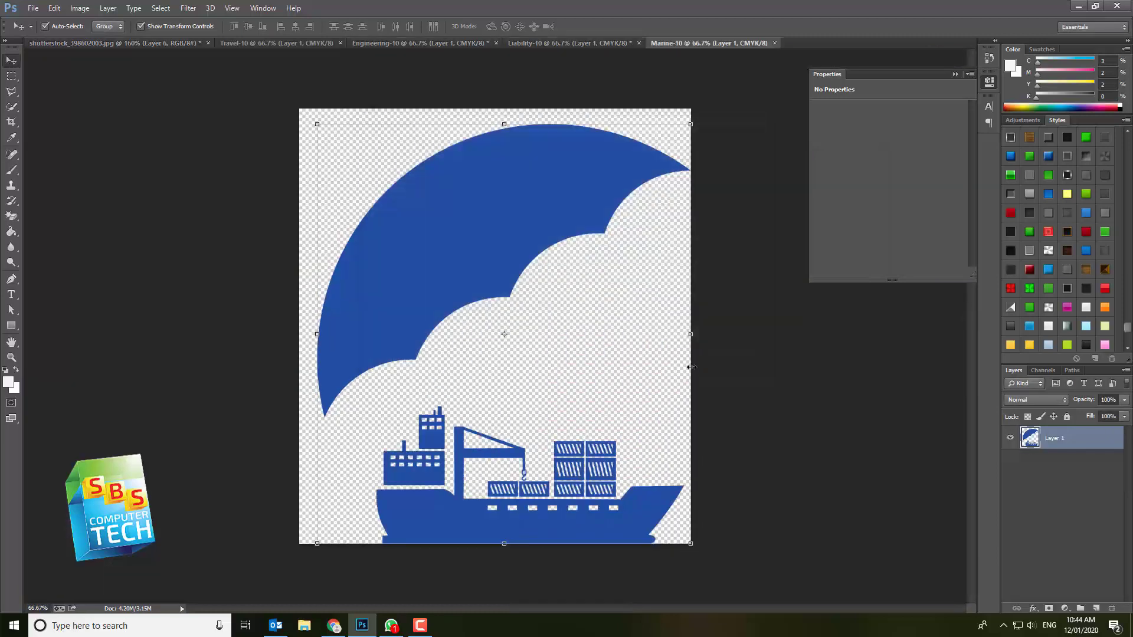
Close Travel-10 and bring up the Engineering-10 crane logo document.
{"action": "left_click", "coordinate": [273, 46]}
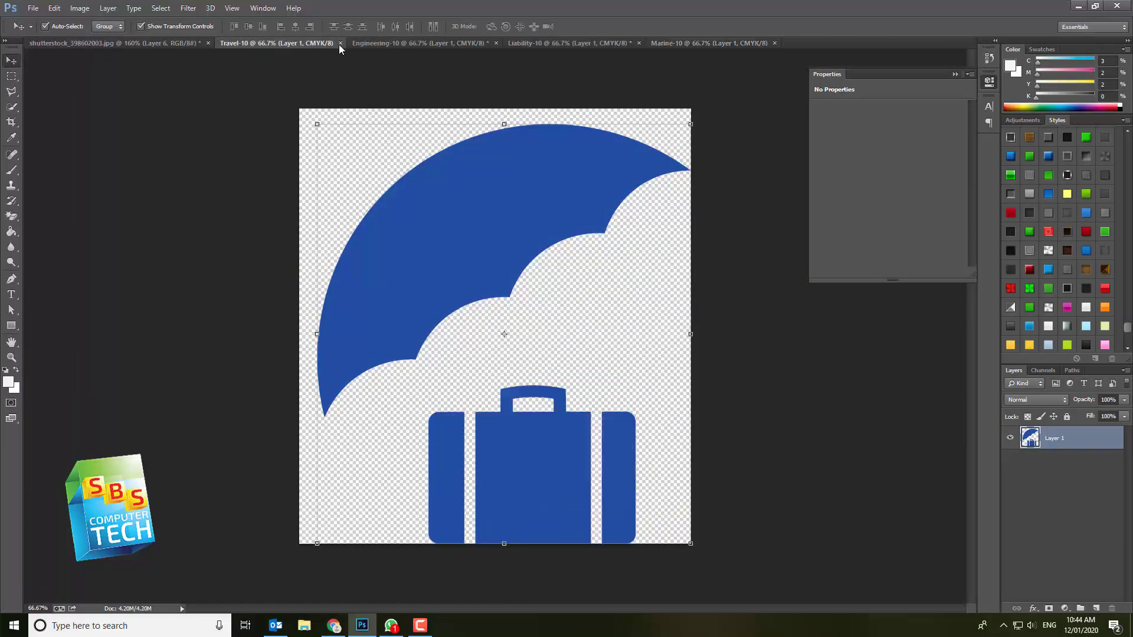
{"action": "left_click", "coordinate": [340, 43]}
{"action": "left_click", "coordinate": [284, 42]}
Copy the crane logo into the tablet mockup and shrink it to roughly tile size.
{"action": "left_click_drag", "start_coordinate": [487, 254], "coordinate": [437, 266]}
{"action": "scroll", "coordinate": [391, 240], "scroll_direction": "down", "scroll_amount": 5}
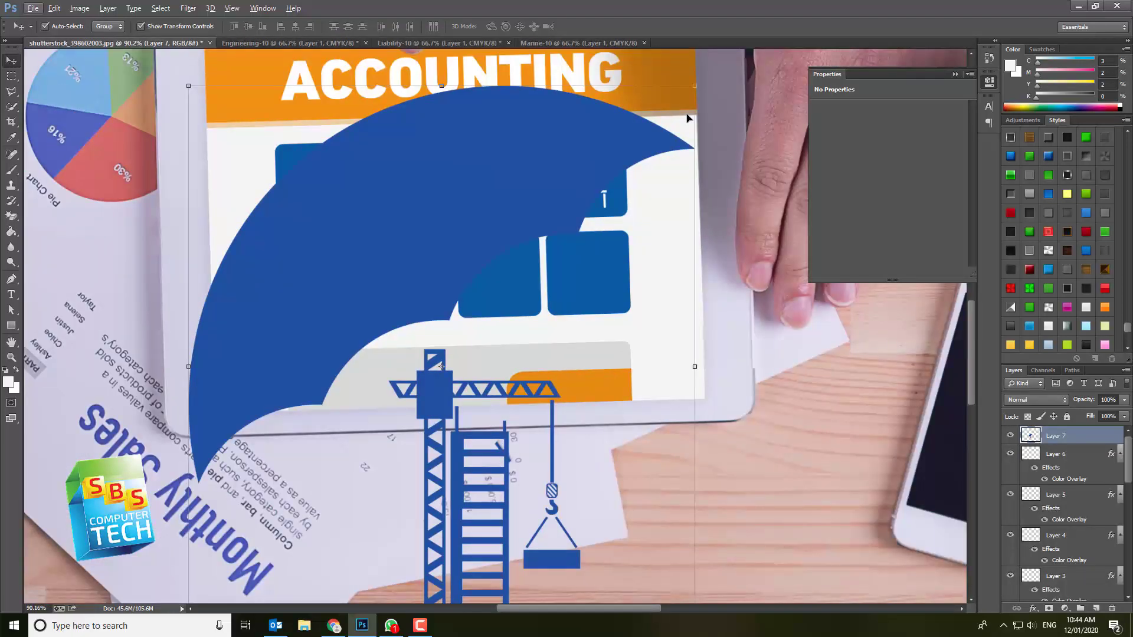
{"action": "left_click_drag", "start_coordinate": [696, 84], "coordinate": [528, 278]}
{"action": "scroll", "coordinate": [534, 266], "scroll_direction": "up", "scroll_amount": 5}
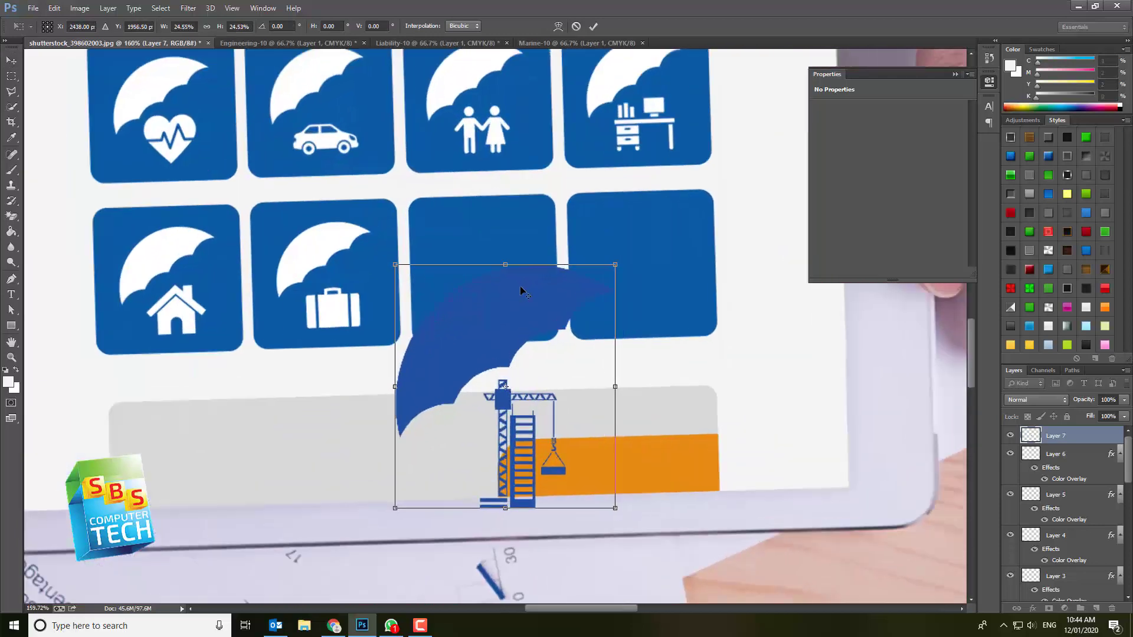
{"action": "left_click_drag", "start_coordinate": [662, 255], "coordinate": [590, 335]}
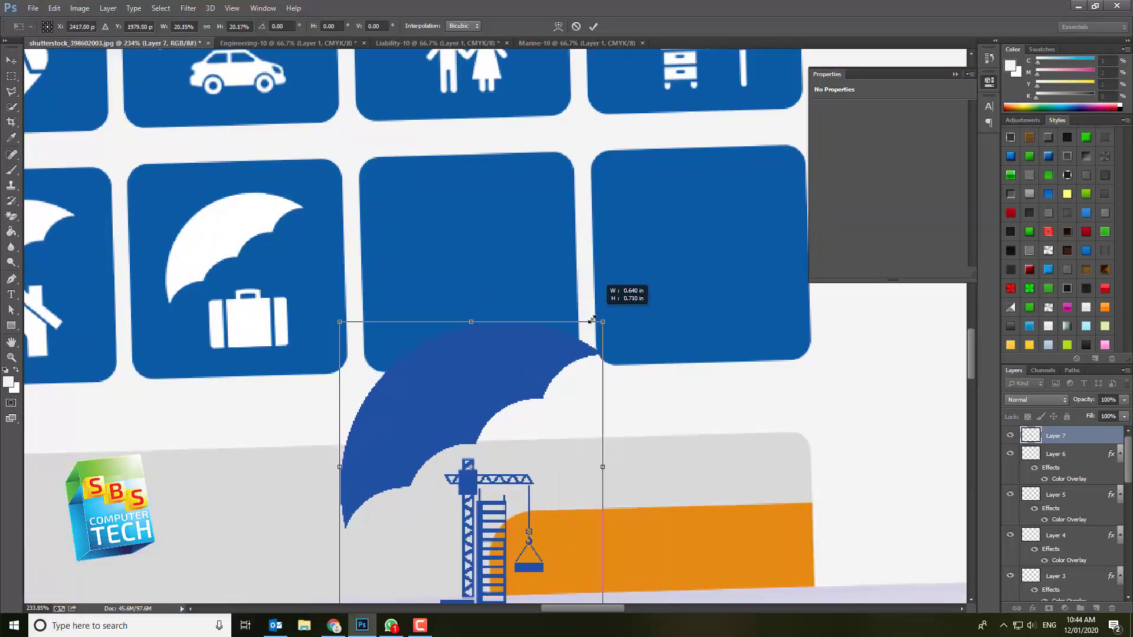
{"action": "left_click_drag", "start_coordinate": [494, 375], "coordinate": [504, 183]}
{"action": "left_click_drag", "start_coordinate": [597, 146], "coordinate": [551, 196]}
{"action": "key", "text": "Return"}
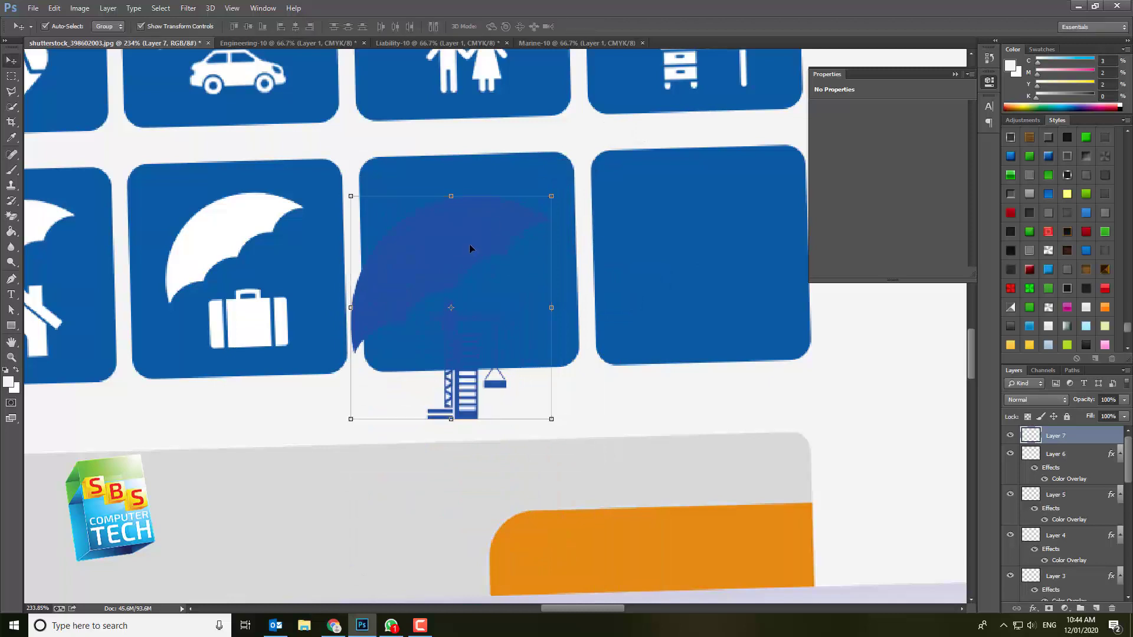
Give the crane logo a white Color Overlay layer style.
{"action": "double_click", "coordinate": [1073, 440]}
{"action": "left_click", "coordinate": [555, 285]}
{"action": "left_click", "coordinate": [556, 273]}
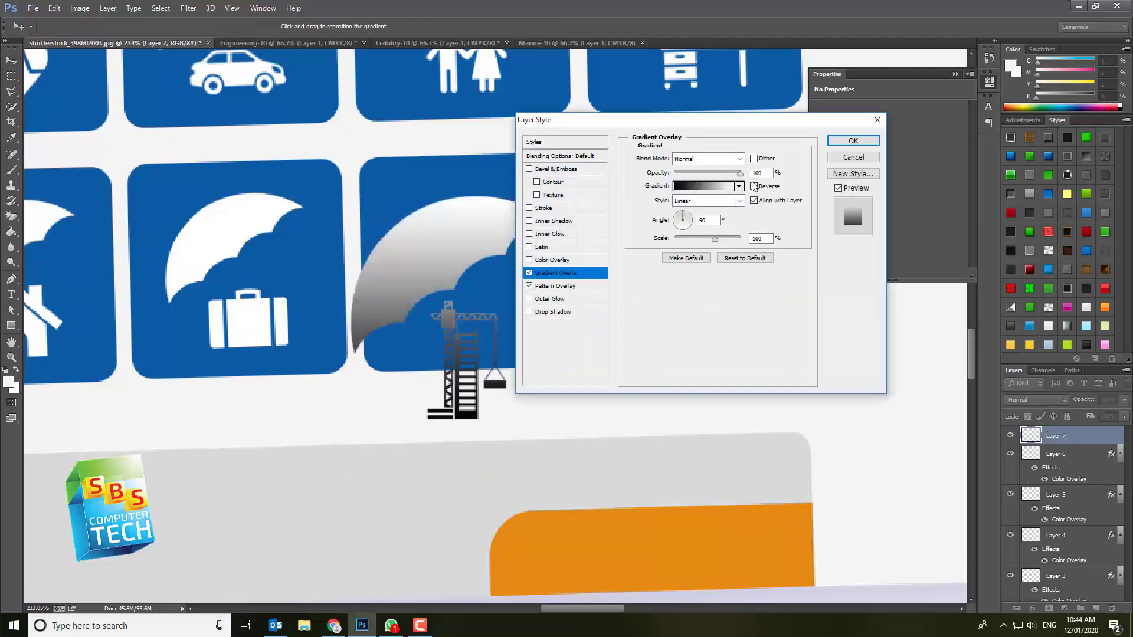
{"action": "left_click", "coordinate": [561, 260]}
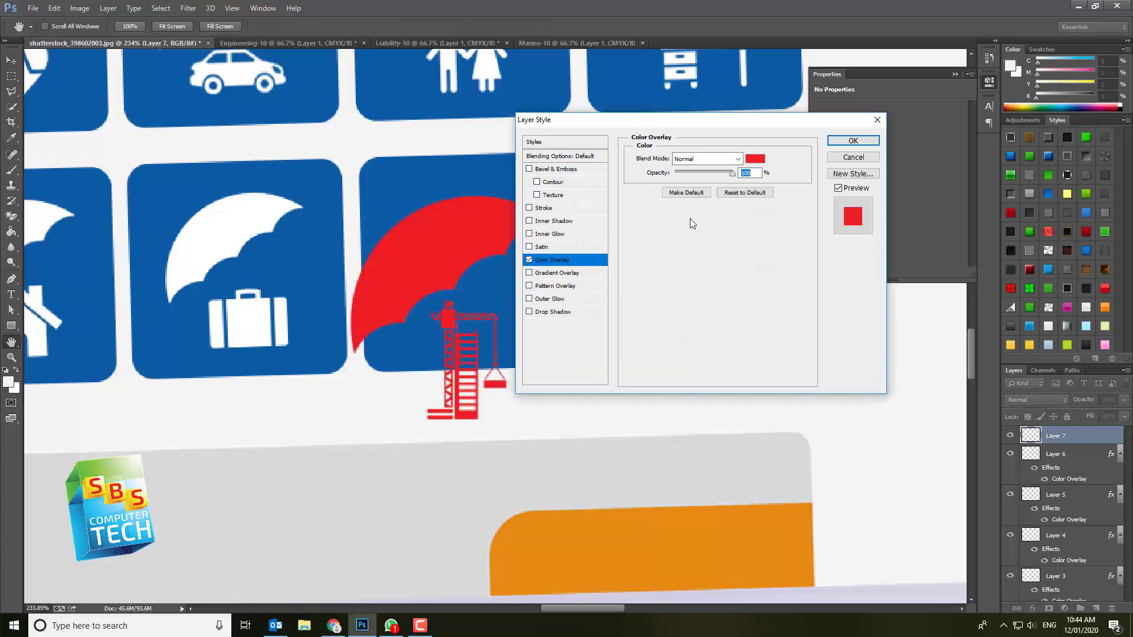
{"action": "left_click", "coordinate": [755, 159]}
{"action": "left_click", "coordinate": [649, 268]}
{"action": "left_click", "coordinate": [915, 261]}
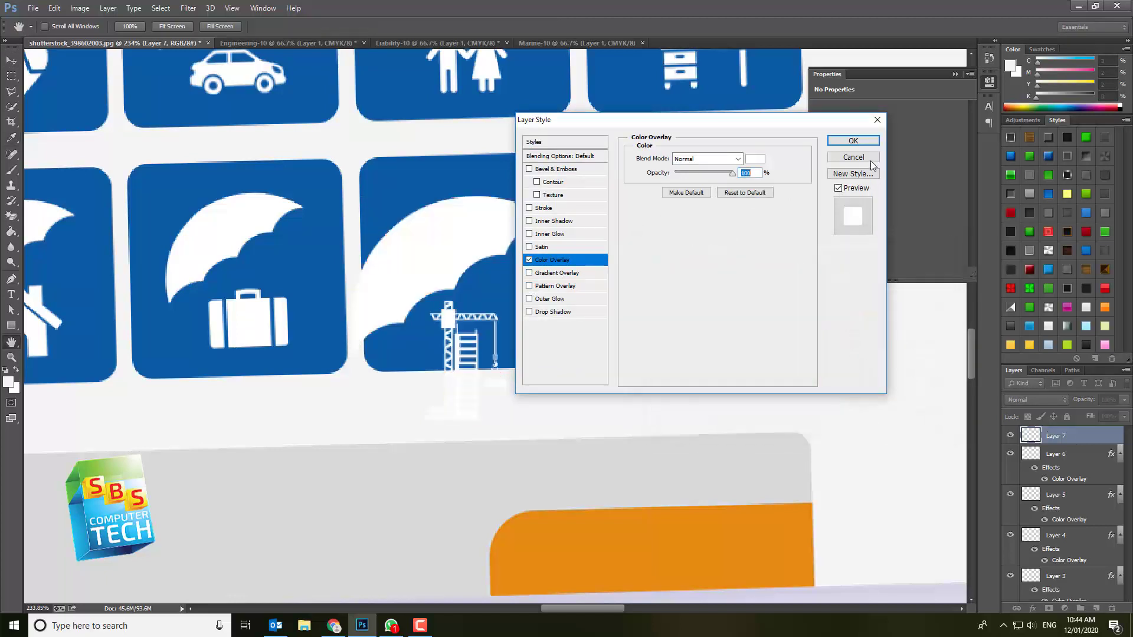
{"action": "left_click", "coordinate": [844, 141]}
Resize the white crane icon, move it into the empty tile and tilt it to match the tablet.
{"action": "left_click_drag", "start_coordinate": [392, 269], "coordinate": [187, 287]}
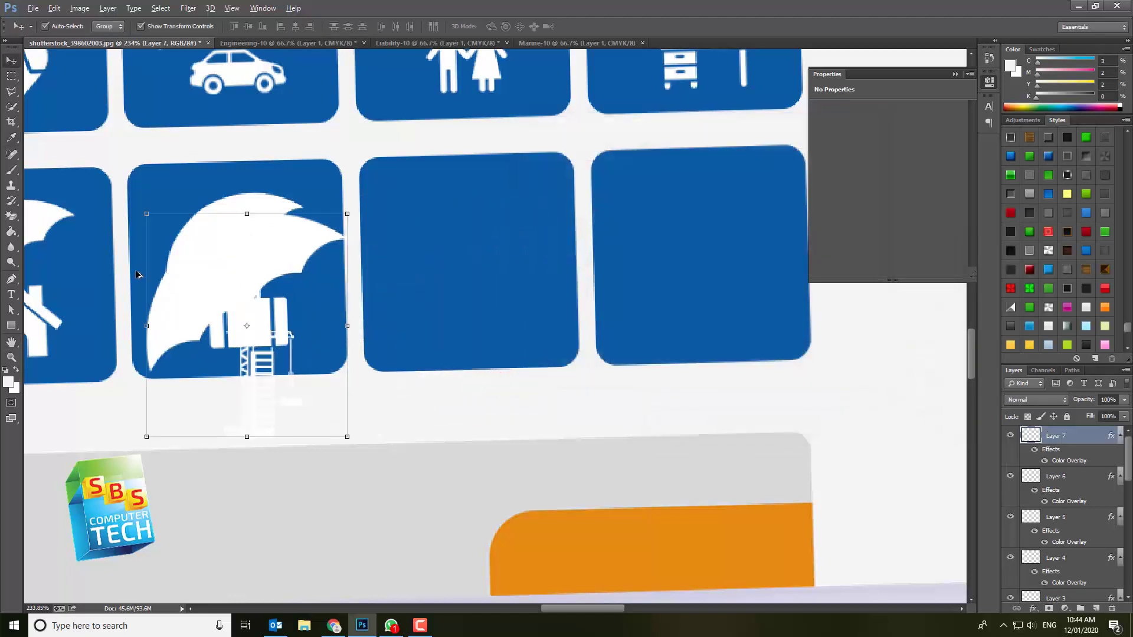
{"action": "scroll", "coordinate": [136, 275], "scroll_direction": "up", "scroll_amount": 3}
{"action": "left_click_drag", "start_coordinate": [474, 147], "coordinate": [362, 164]}
{"action": "left_click_drag", "start_coordinate": [222, 358], "coordinate": [195, 399]}
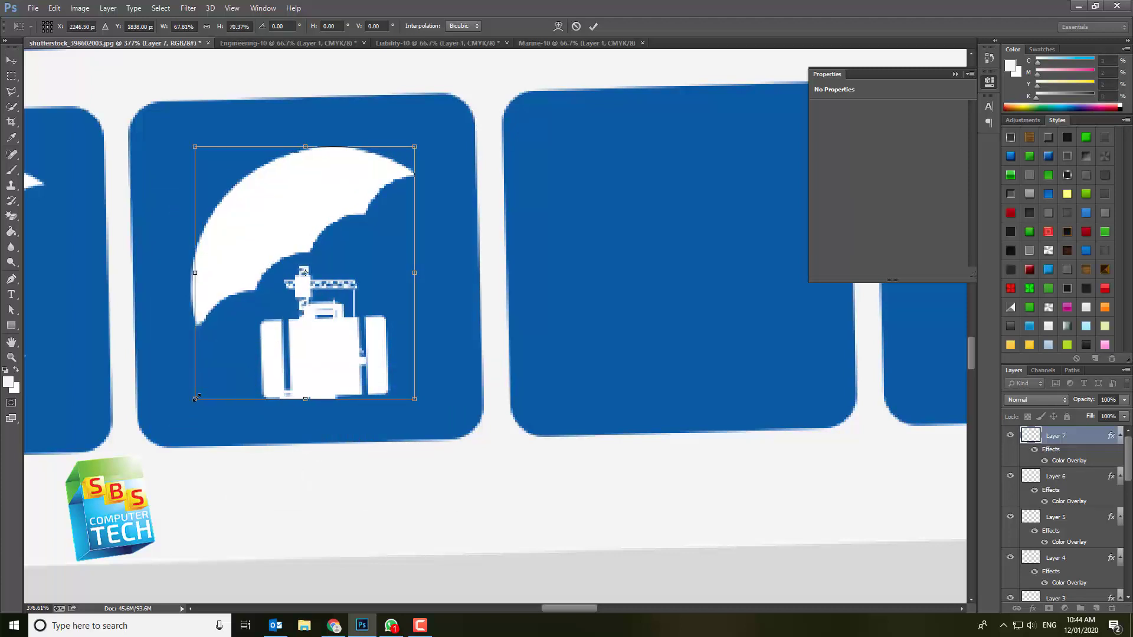
{"action": "left_click_drag", "start_coordinate": [306, 400], "coordinate": [319, 395]}
{"action": "key", "text": "Return"}
{"action": "left_click_drag", "start_coordinate": [331, 212], "coordinate": [683, 206]}
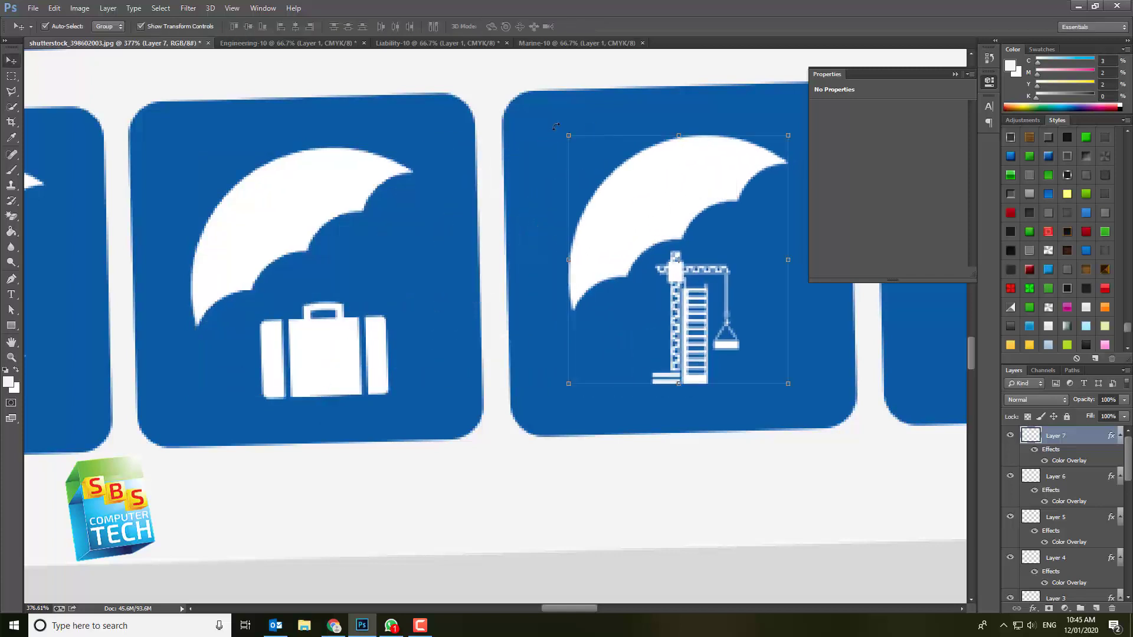
{"action": "left_click_drag", "start_coordinate": [555, 126], "coordinate": [552, 130]}
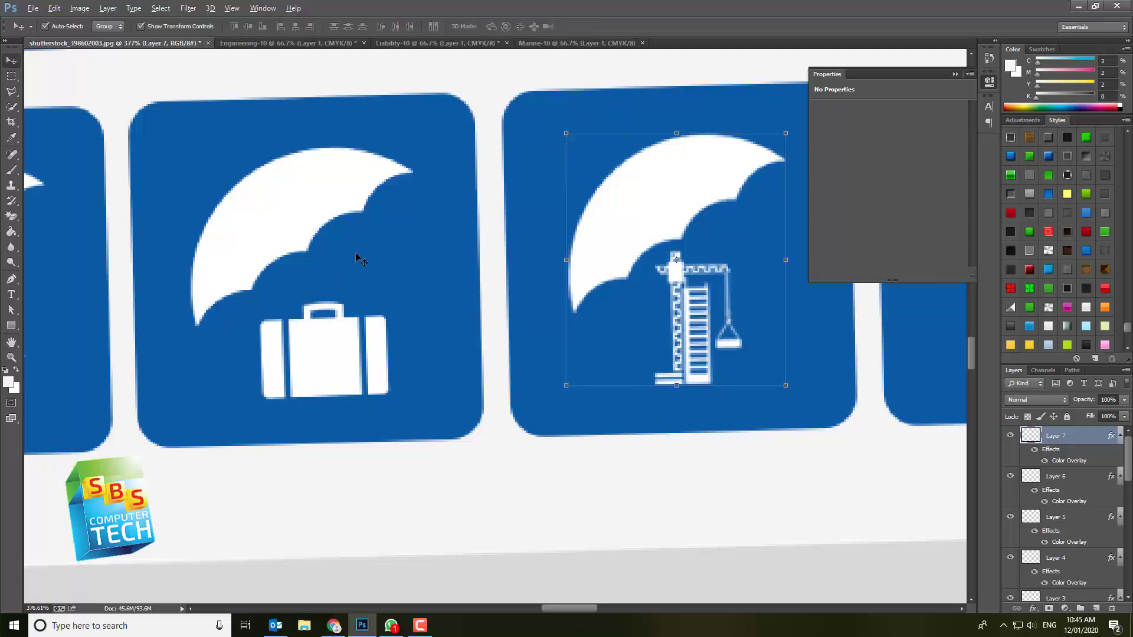
{"action": "scroll", "coordinate": [357, 257], "scroll_direction": "down", "scroll_amount": 3}
{"action": "scroll", "coordinate": [731, 128], "scroll_direction": "up", "scroll_amount": 1}
Close the Engineering-10 document without saving changes.
{"action": "left_click", "coordinate": [33, 8]}
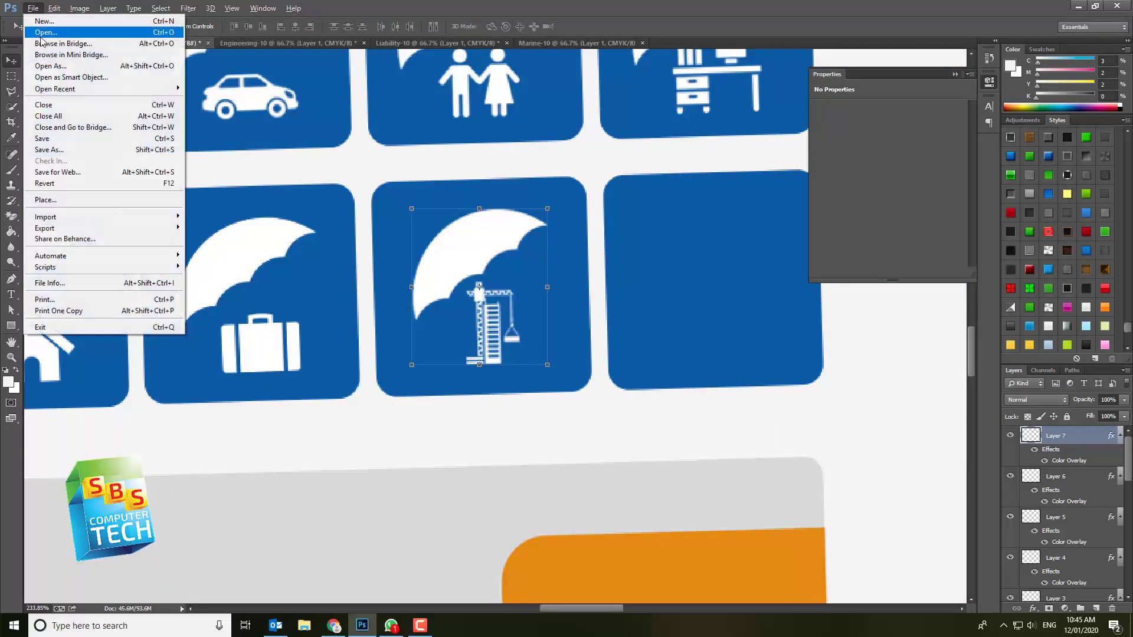
{"action": "left_click", "coordinate": [41, 26]}
{"action": "left_click", "coordinate": [875, 502]}
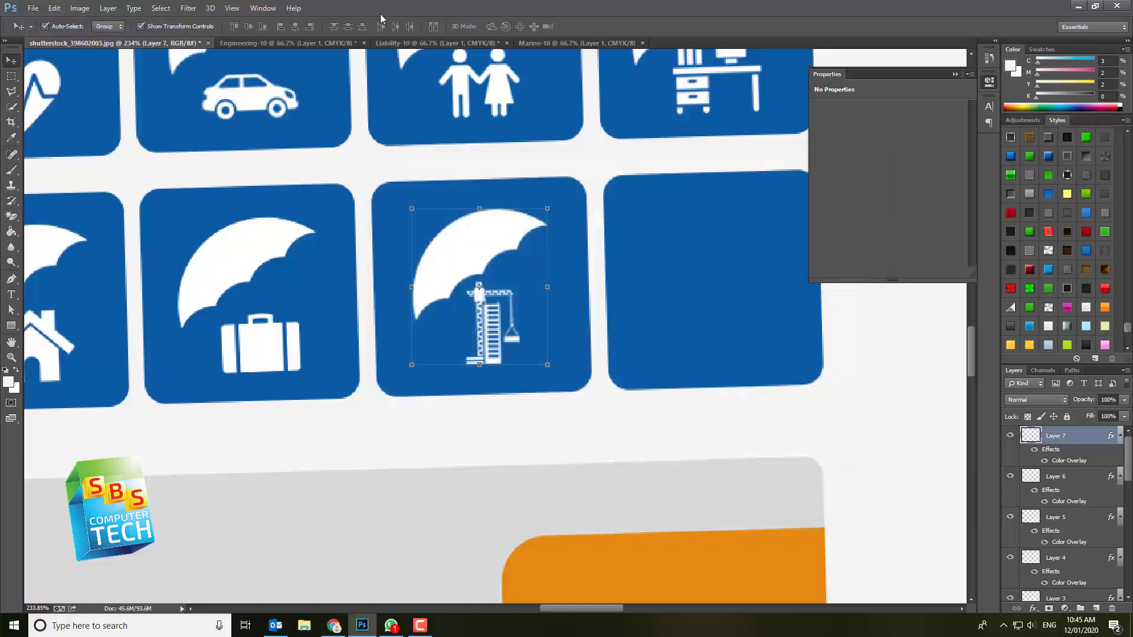
{"action": "left_click", "coordinate": [309, 44]}
{"action": "left_click", "coordinate": [364, 43]}
{"action": "left_click", "coordinate": [567, 235]}
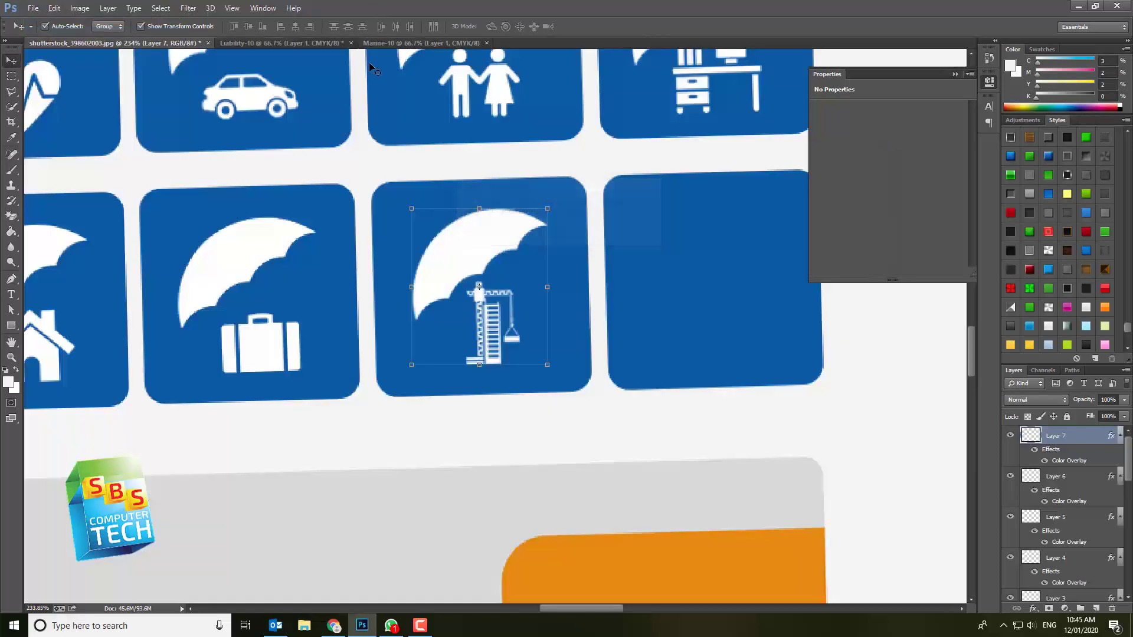
Copy the Liability umbrella into the mockup and shrink it over the empty blue tile.
{"action": "left_click", "coordinate": [316, 44]}
{"action": "left_click_drag", "start_coordinate": [480, 260], "coordinate": [510, 323]}
{"action": "scroll", "coordinate": [489, 235], "scroll_direction": "down", "scroll_amount": 5}
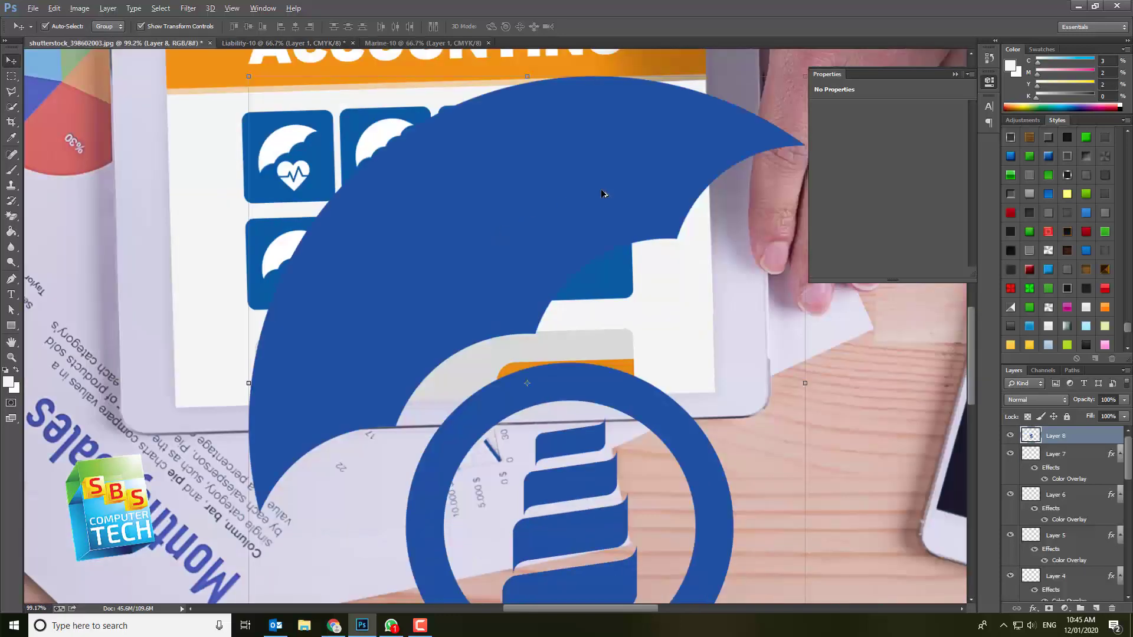
{"action": "left_click_drag", "start_coordinate": [248, 76], "coordinate": [733, 524]}
{"action": "left_click_drag", "start_coordinate": [730, 576], "coordinate": [689, 438]}
{"action": "left_click_drag", "start_coordinate": [723, 515], "coordinate": [588, 234]}
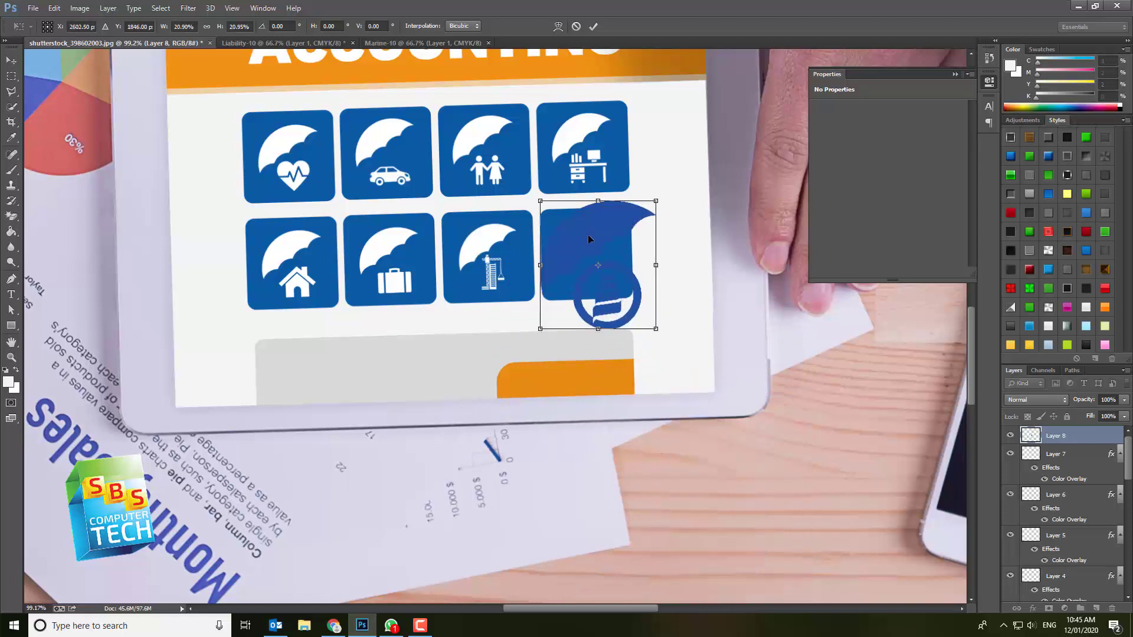
{"action": "scroll", "coordinate": [588, 234], "scroll_direction": "up", "scroll_amount": 5}
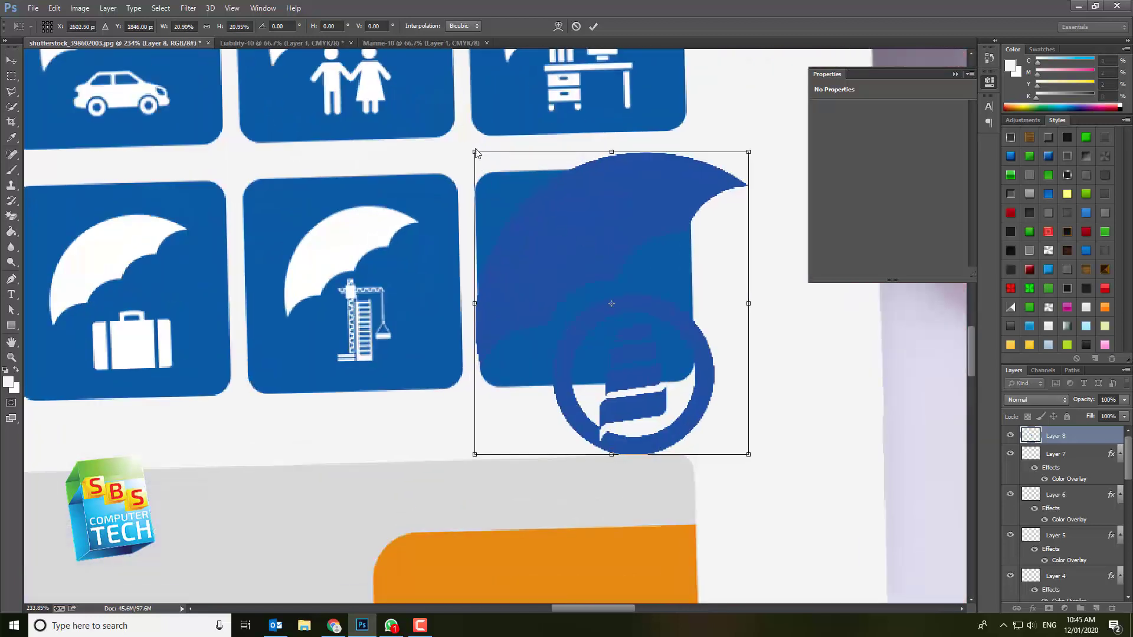
{"action": "left_click_drag", "start_coordinate": [474, 152], "coordinate": [582, 267]}
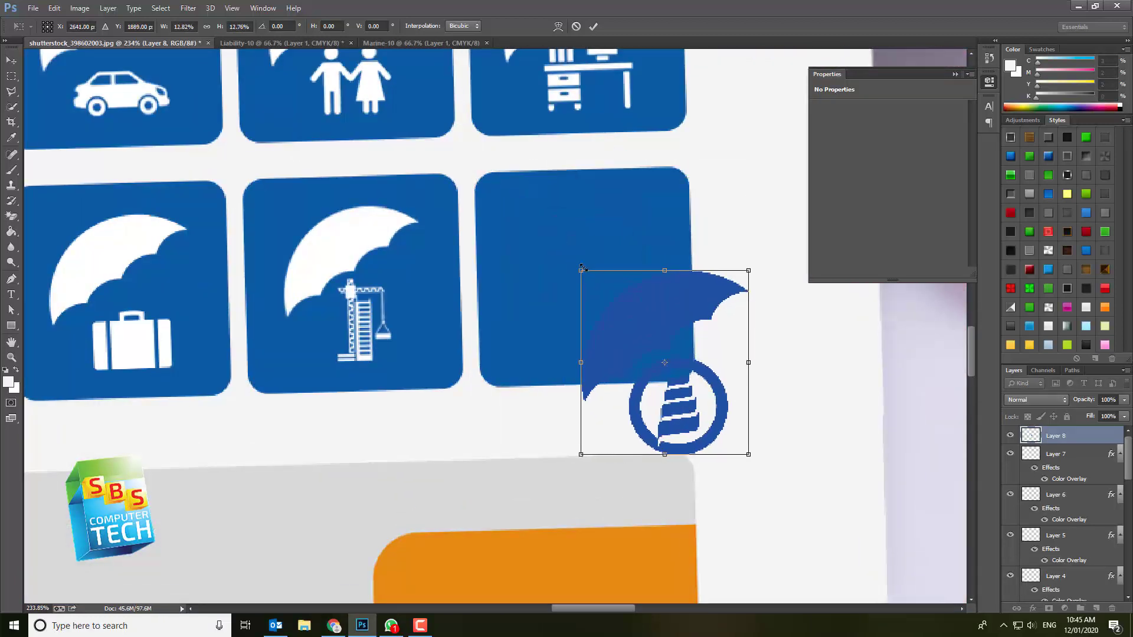
Fine-tune the Liability umbrella's size and proportions to fit a tile.
{"action": "left_click_drag", "start_coordinate": [626, 302], "coordinate": [309, 235]}
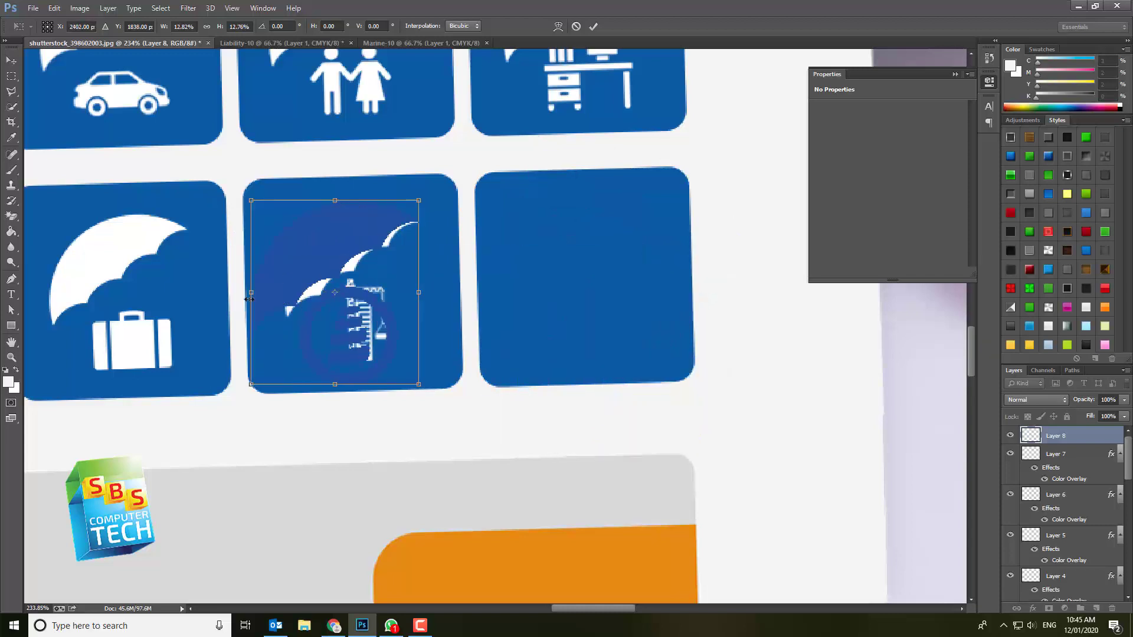
{"action": "scroll", "coordinate": [240, 368], "scroll_direction": "up", "scroll_amount": 2}
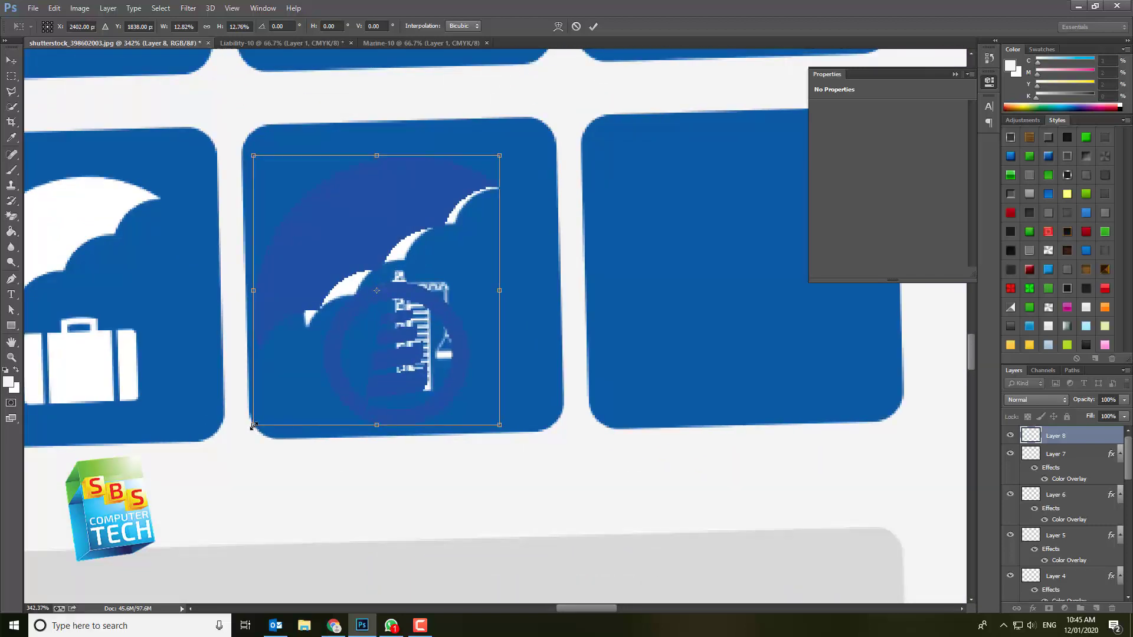
{"action": "left_click_drag", "start_coordinate": [253, 425], "coordinate": [301, 400]}
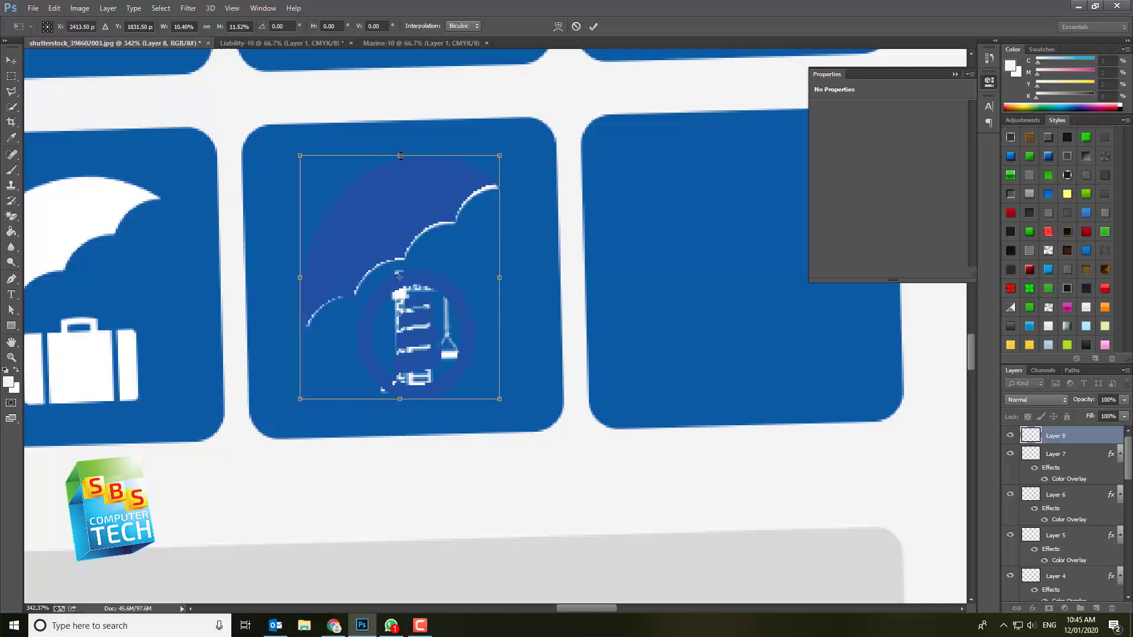
{"action": "left_click_drag", "start_coordinate": [400, 155], "coordinate": [394, 159]}
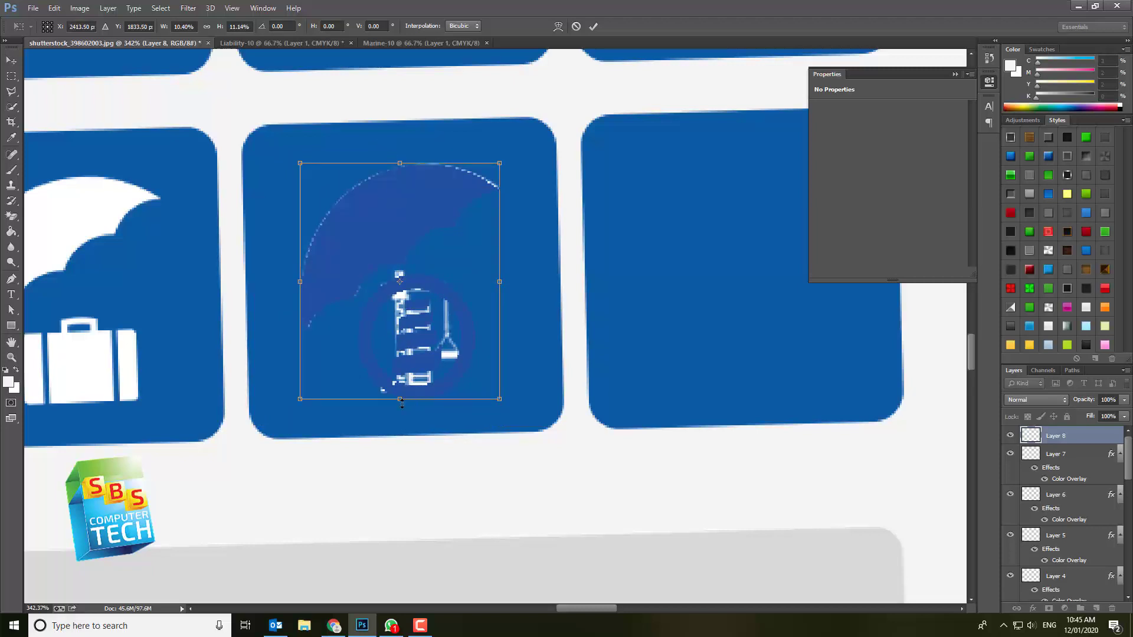
{"action": "left_click_drag", "start_coordinate": [402, 403], "coordinate": [402, 398]}
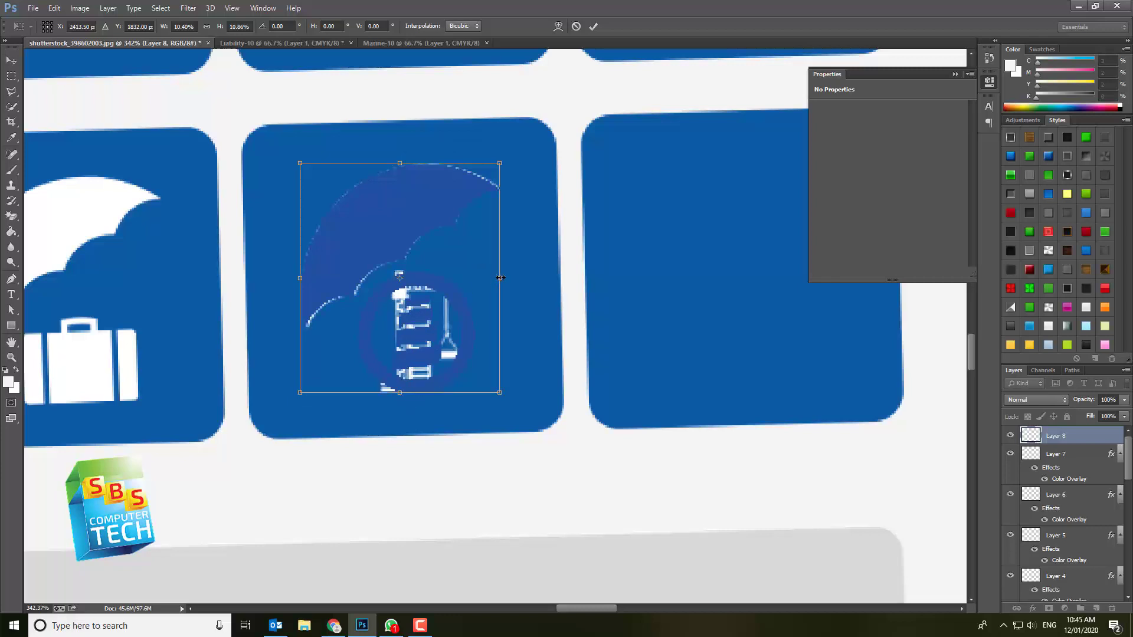
{"action": "left_click_drag", "start_coordinate": [500, 277], "coordinate": [500, 277]}
{"action": "left_click_drag", "start_coordinate": [300, 276], "coordinate": [301, 277]}
{"action": "key", "text": "Return"}
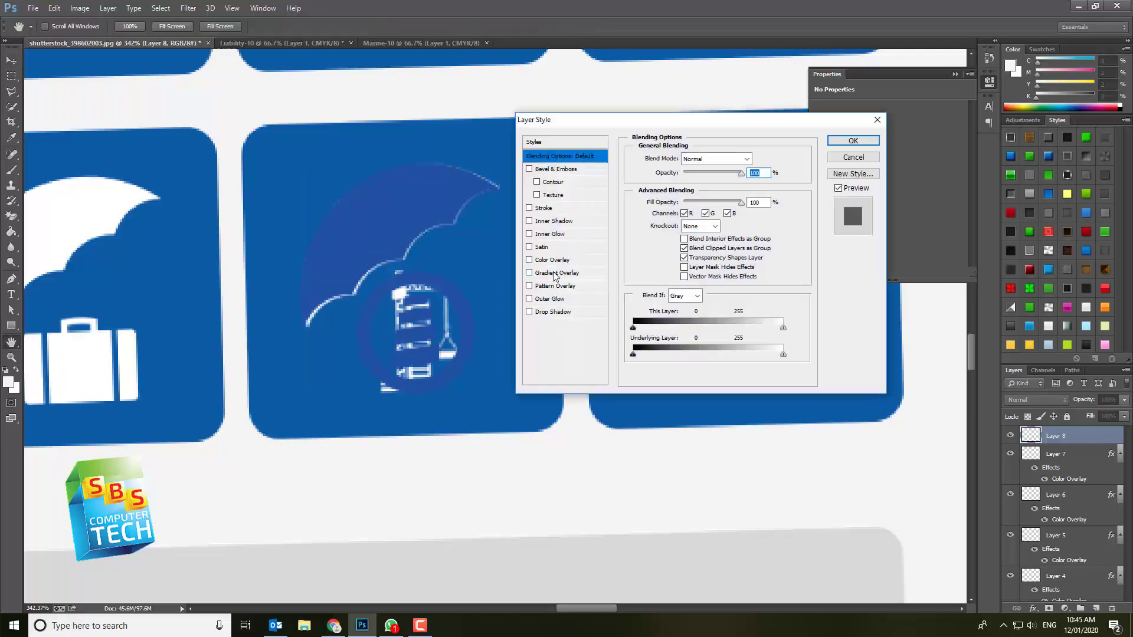
Replace the umbrella's gradient overlay with a white Color Overlay.
{"action": "left_click", "coordinate": [555, 273]}
{"action": "left_click", "coordinate": [528, 273]}
{"action": "left_click", "coordinate": [551, 260]}
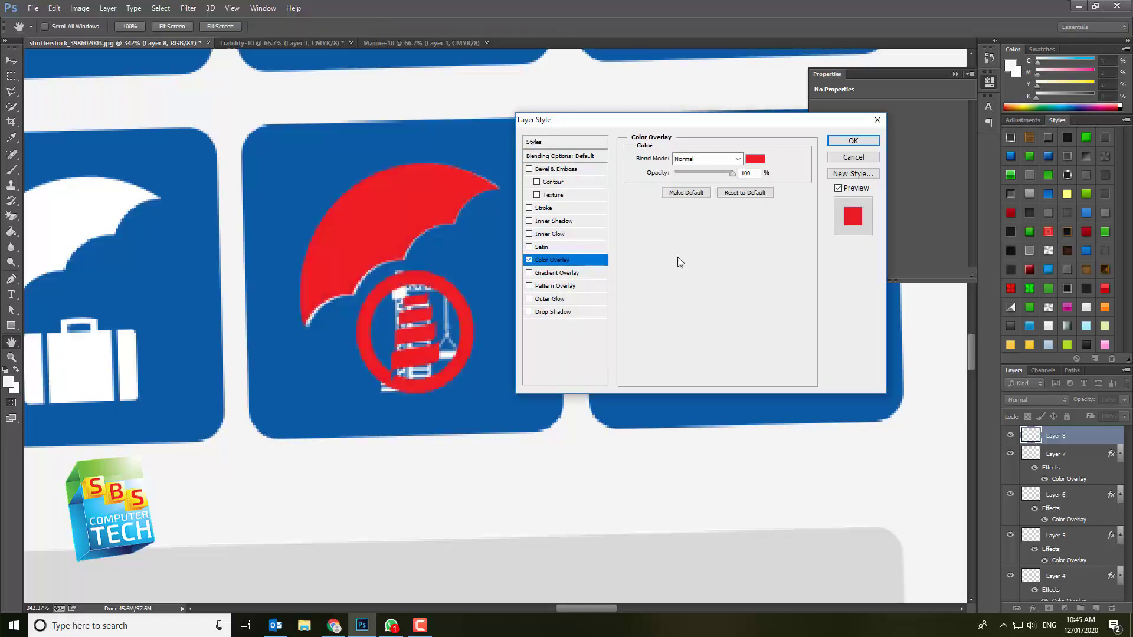
{"action": "left_click", "coordinate": [755, 158]}
{"action": "left_click_drag", "start_coordinate": [676, 284], "coordinate": [530, 248]}
{"action": "left_click", "coordinate": [861, 260]}
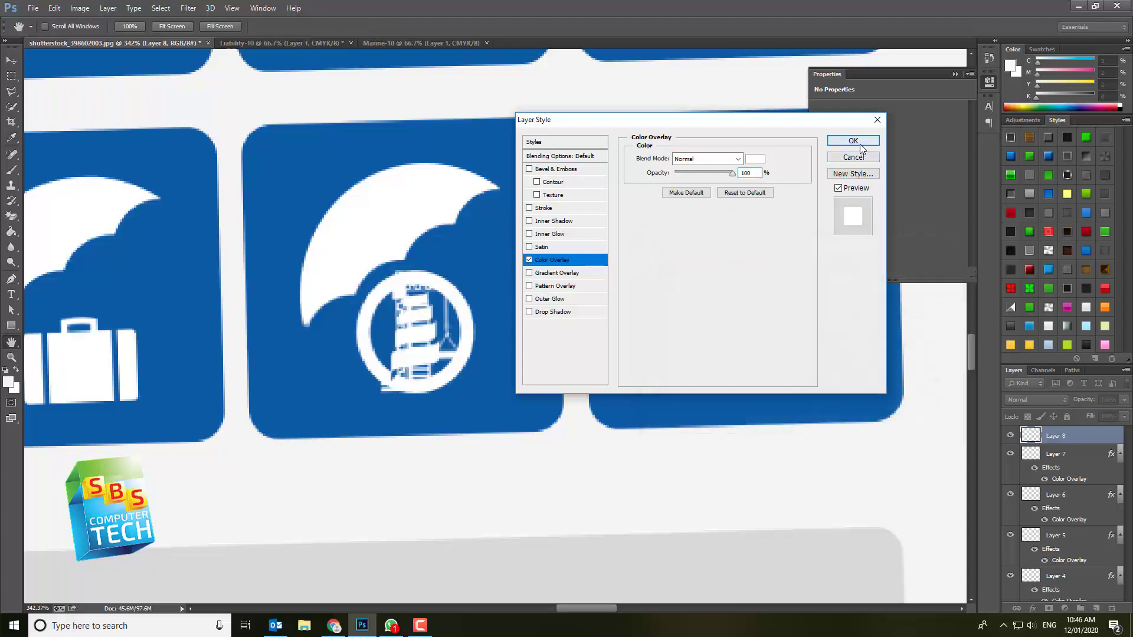
{"action": "left_click", "coordinate": [853, 141]}
Place the white umbrella in the last empty second-row tile, tilted and centred to match.
{"action": "left_click_drag", "start_coordinate": [410, 215], "coordinate": [748, 200]}
{"action": "left_click", "coordinate": [955, 75]}
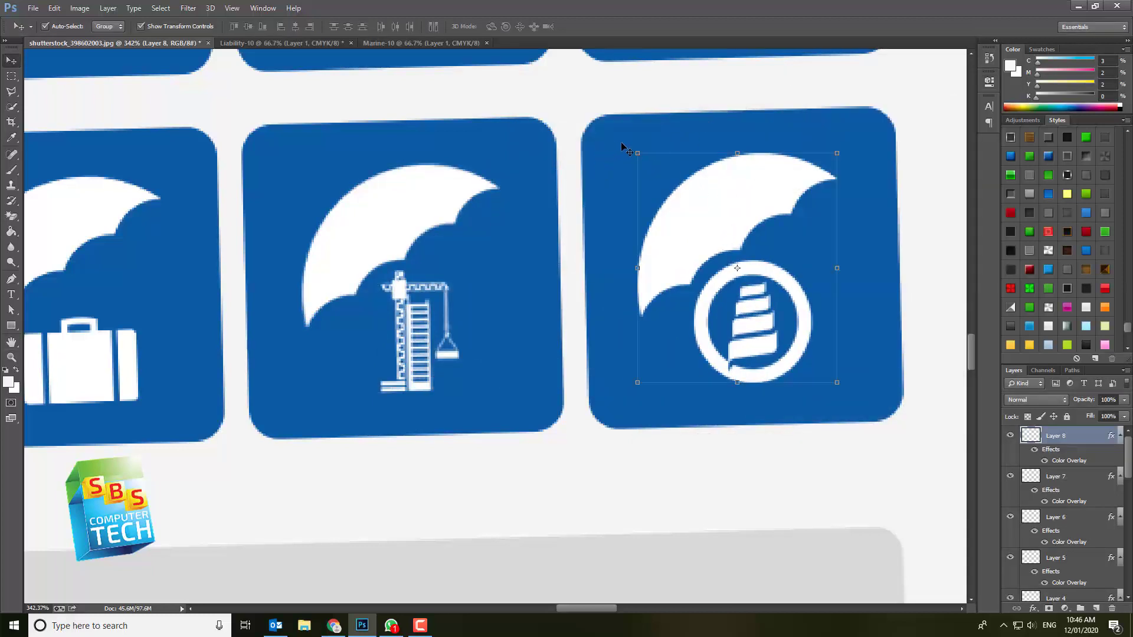
{"action": "left_click_drag", "start_coordinate": [621, 146], "coordinate": [624, 145]}
{"action": "key", "text": "Return"}
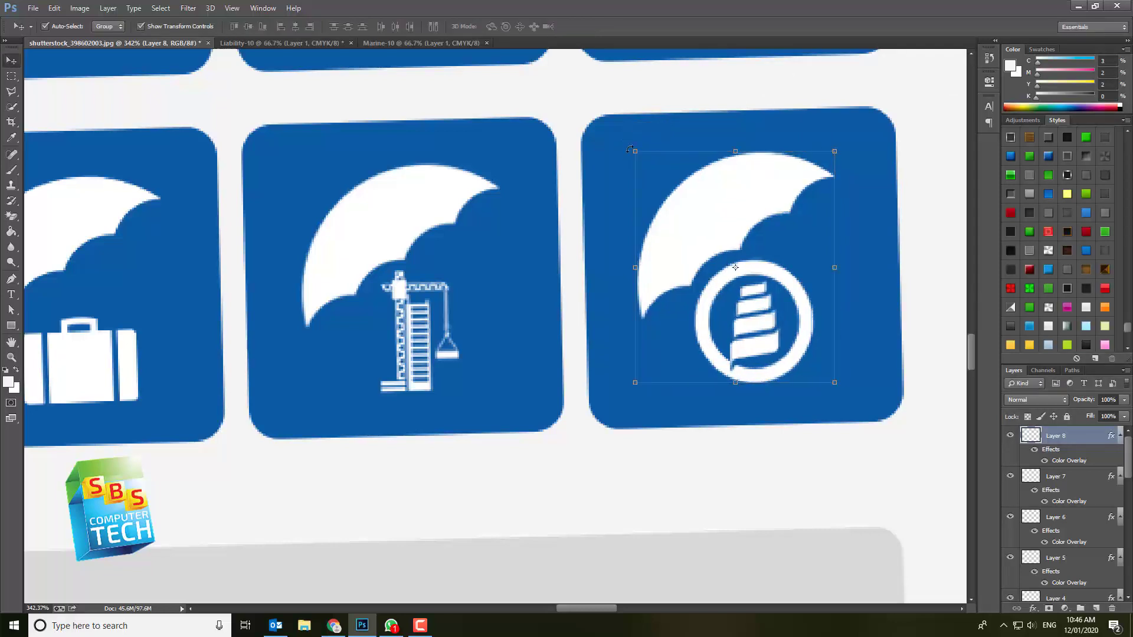
{"action": "left_click_drag", "start_coordinate": [704, 194], "coordinate": [710, 186]}
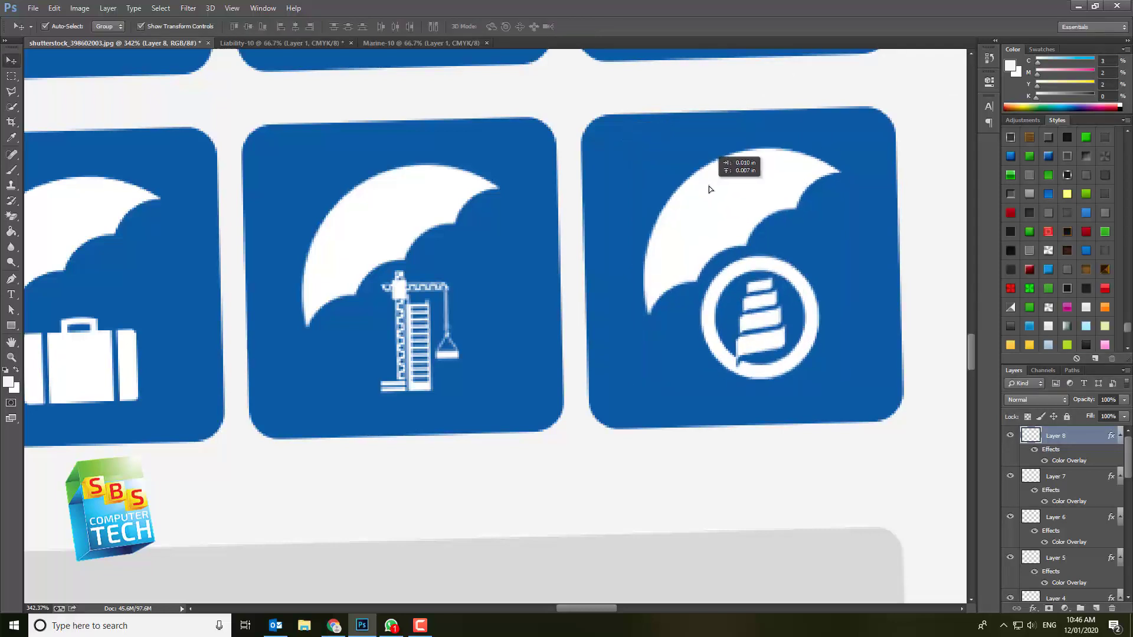
{"action": "scroll", "coordinate": [561, 277], "scroll_direction": "down", "scroll_amount": 4}
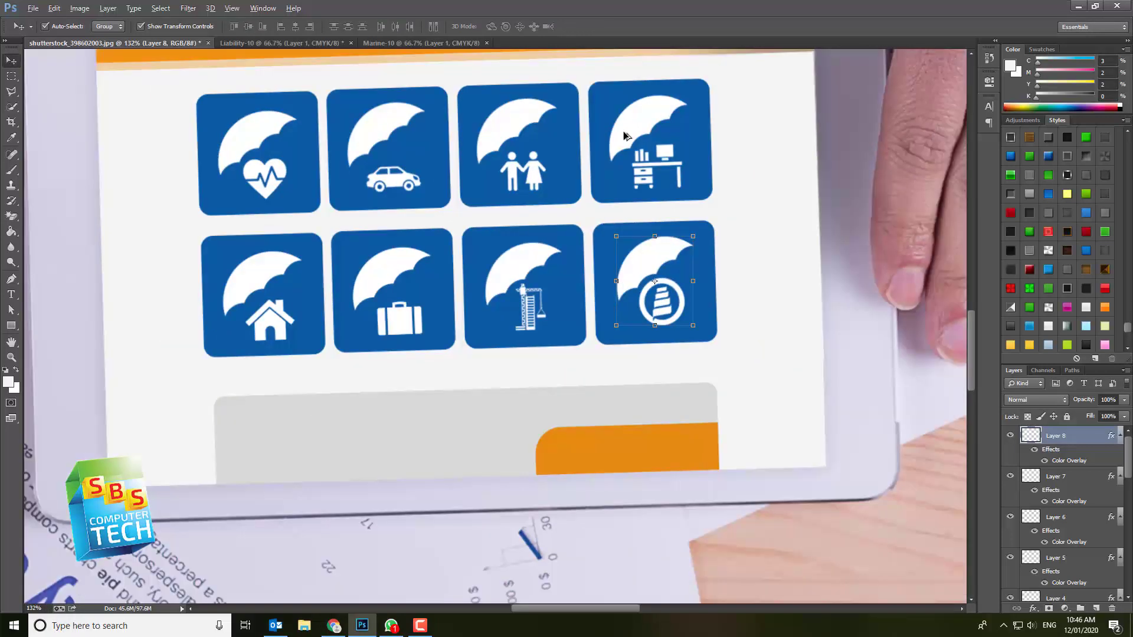
{"action": "scroll", "coordinate": [619, 79], "scroll_direction": "up", "scroll_amount": 2}
Delete the desk icon from the top-right tile and close Liability-10, answering the save prompt.
{"action": "left_click", "coordinate": [673, 133]}
{"action": "key", "text": "Delete"}
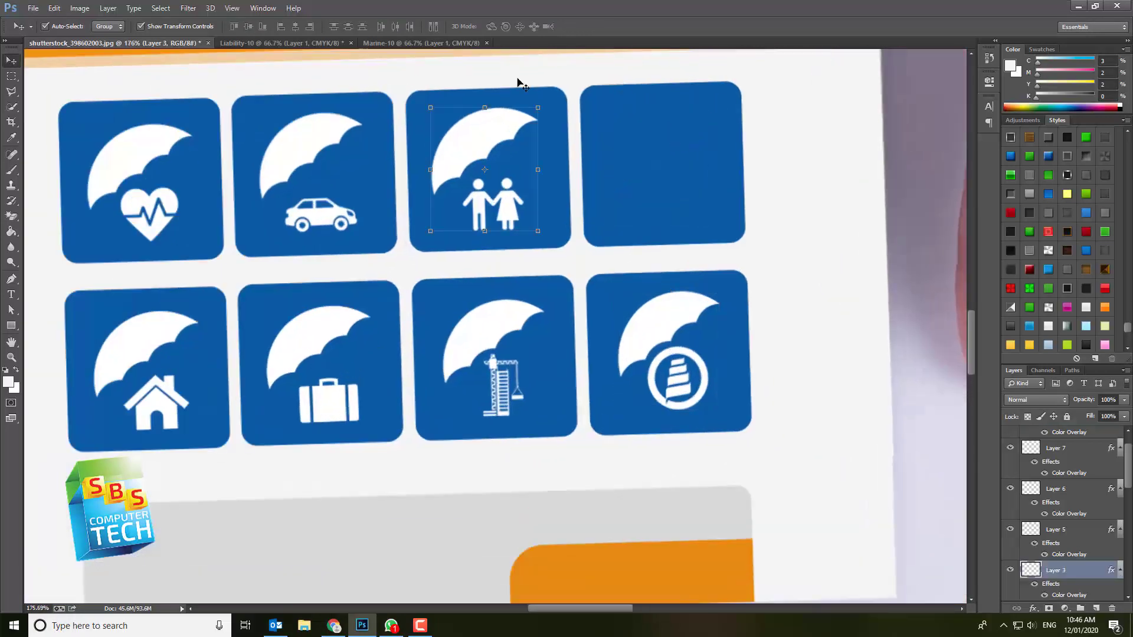
{"action": "left_click", "coordinate": [328, 42]}
{"action": "left_click", "coordinate": [352, 43]}
{"action": "left_click", "coordinate": [575, 232]}
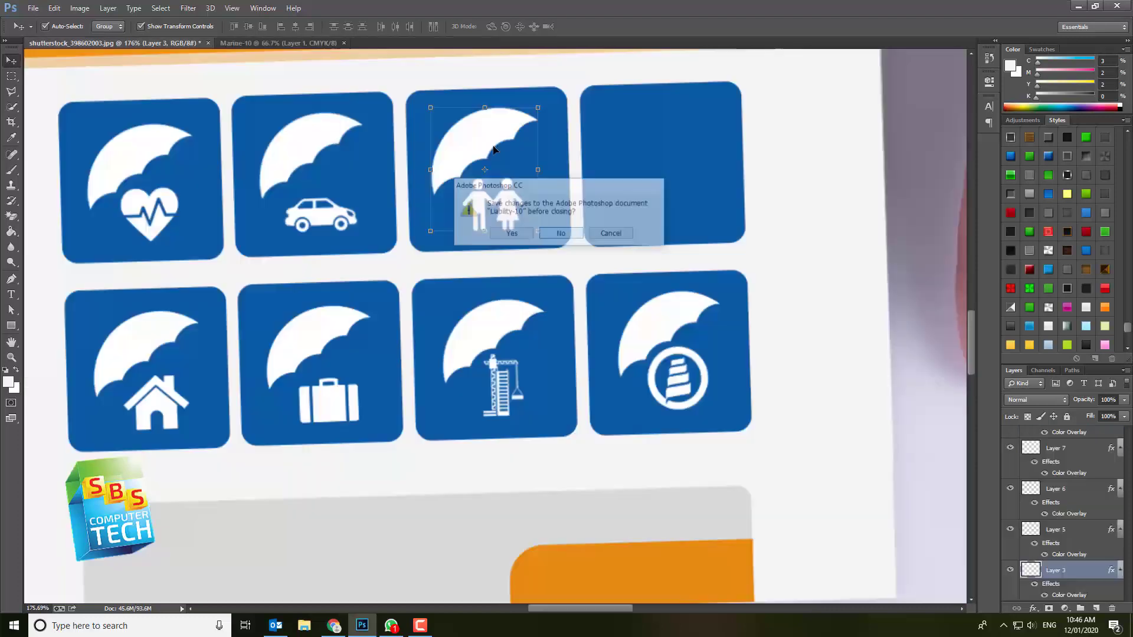
{"action": "left_click", "coordinate": [322, 44]}
Bring Marine-10's umbrella-and-ship graphic into the mockup and shrink it near the right-hand tiles.
{"action": "left_click_drag", "start_coordinate": [312, 118], "coordinate": [475, 258]}
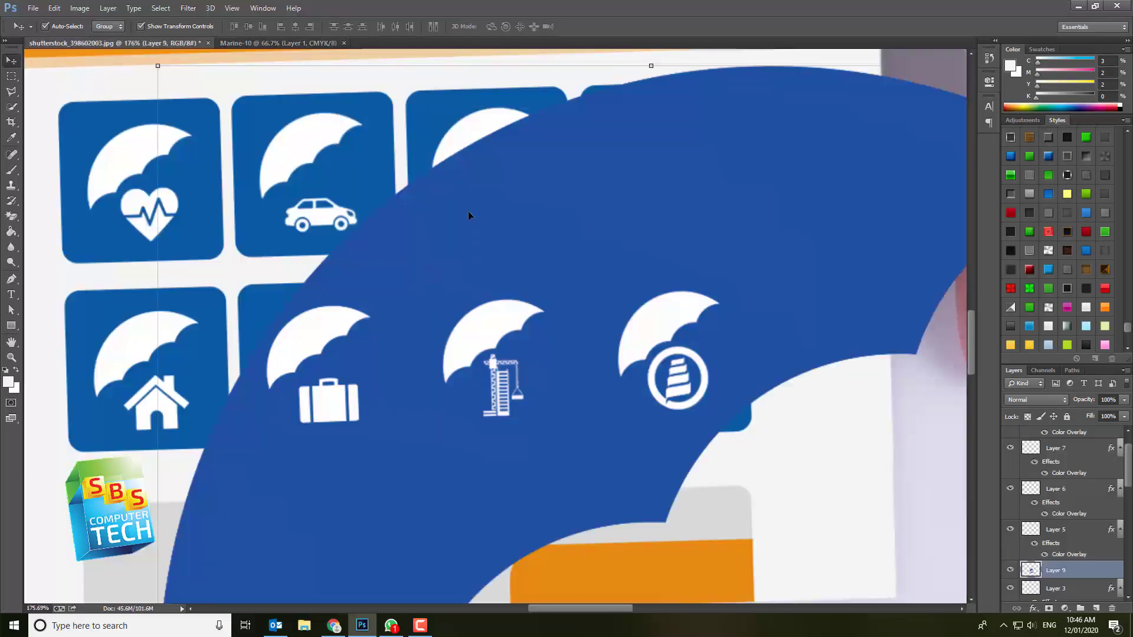
{"action": "left_click_drag", "start_coordinate": [158, 66], "coordinate": [540, 493]}
{"action": "left_click_drag", "start_coordinate": [778, 539], "coordinate": [388, 170]}
{"action": "left_click_drag", "start_coordinate": [148, 124], "coordinate": [610, 481]}
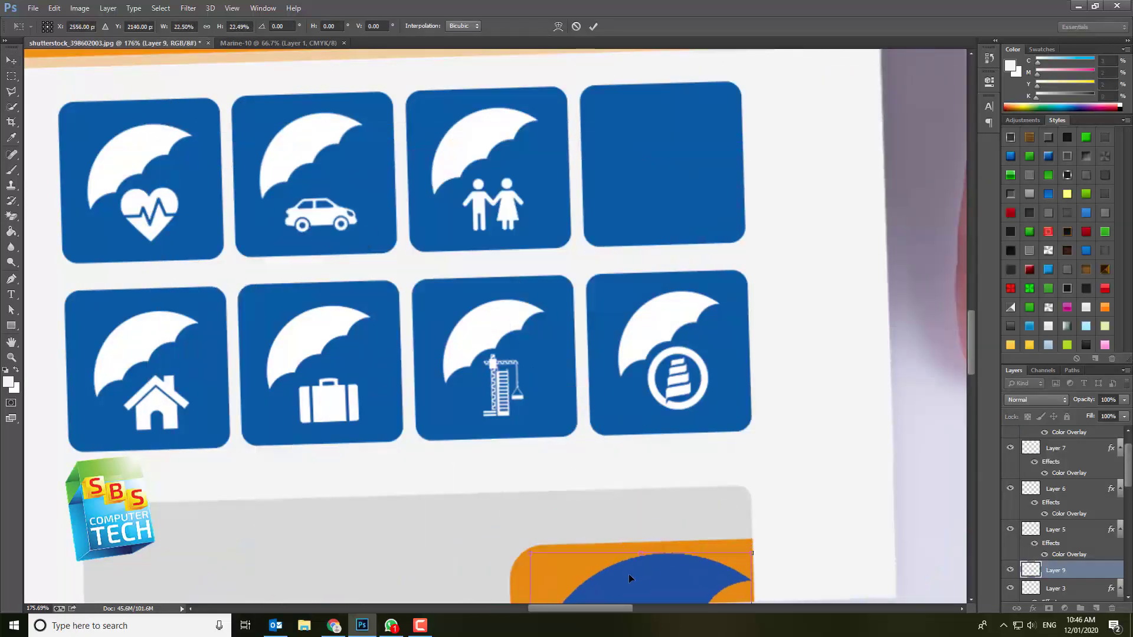
{"action": "left_click_drag", "start_coordinate": [629, 576], "coordinate": [586, 147]}
{"action": "left_click_drag", "start_coordinate": [486, 123], "coordinate": [581, 229]}
{"action": "key", "text": "Return"}
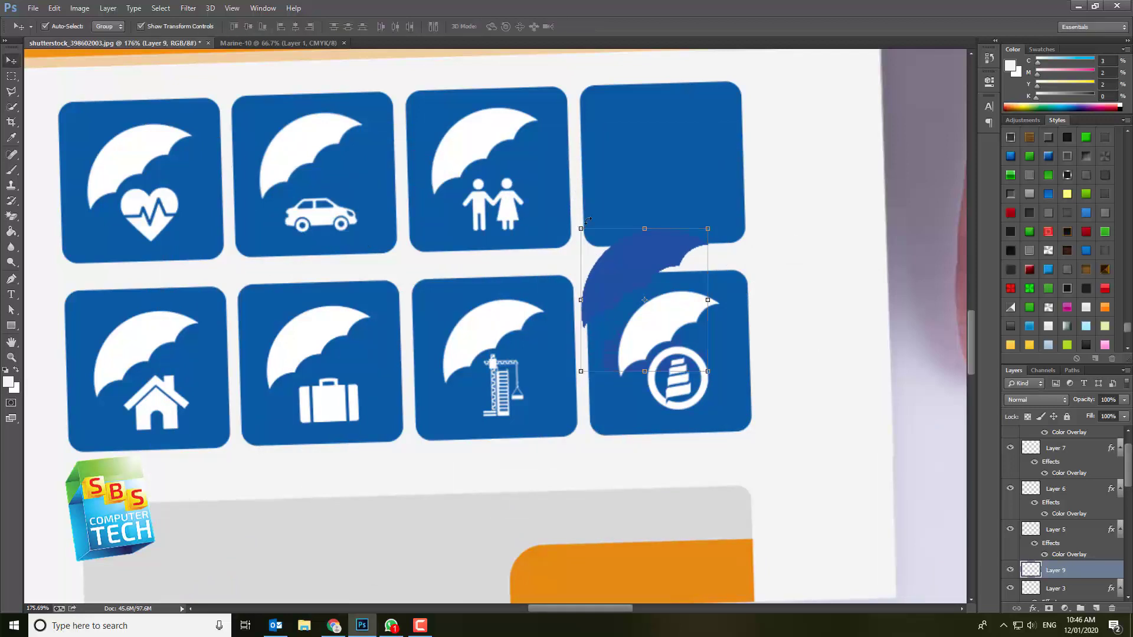
Add a Color Overlay of ffffff to turn the ship graphic white.
{"action": "double_click", "coordinate": [1094, 573]}
{"action": "left_click", "coordinate": [552, 260]}
{"action": "left_click", "coordinate": [755, 158]}
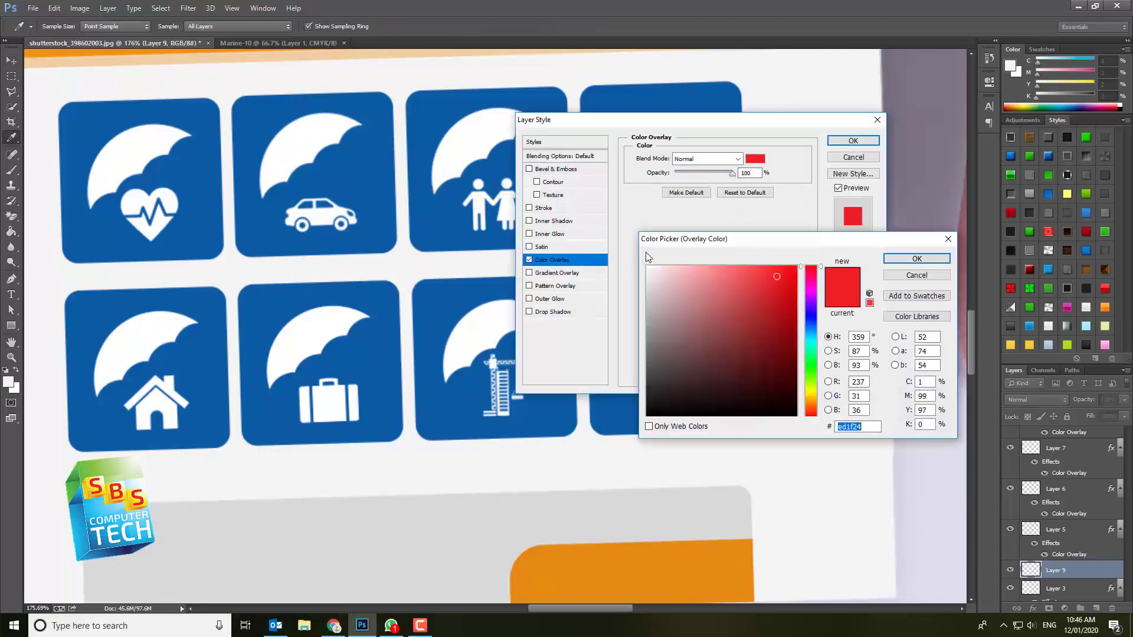
{"action": "type", "text": "ffffff"}
{"action": "key", "text": "Return"}
{"action": "left_click", "coordinate": [854, 140]}
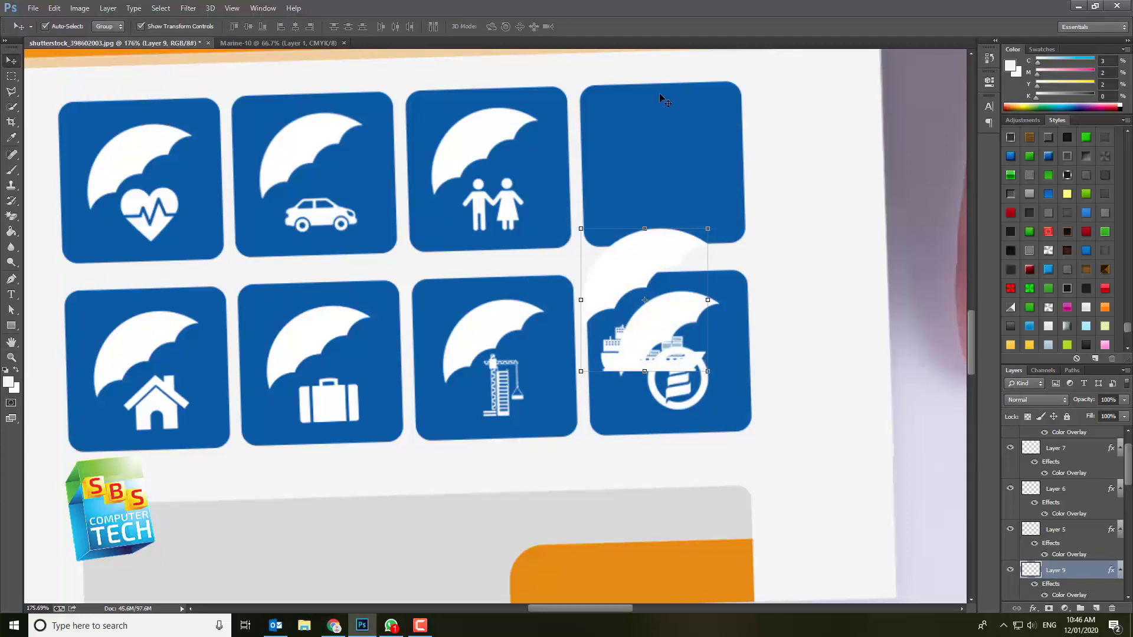
{"action": "scroll", "coordinate": [645, 68], "scroll_direction": "up", "scroll_amount": 4}
Move the ship graphic up to the top row, shrinking, rotating and flattening it slightly.
{"action": "left_click_drag", "start_coordinate": [649, 330], "coordinate": [400, 146]}
{"action": "left_click_drag", "start_coordinate": [305, 332], "coordinate": [337, 306]}
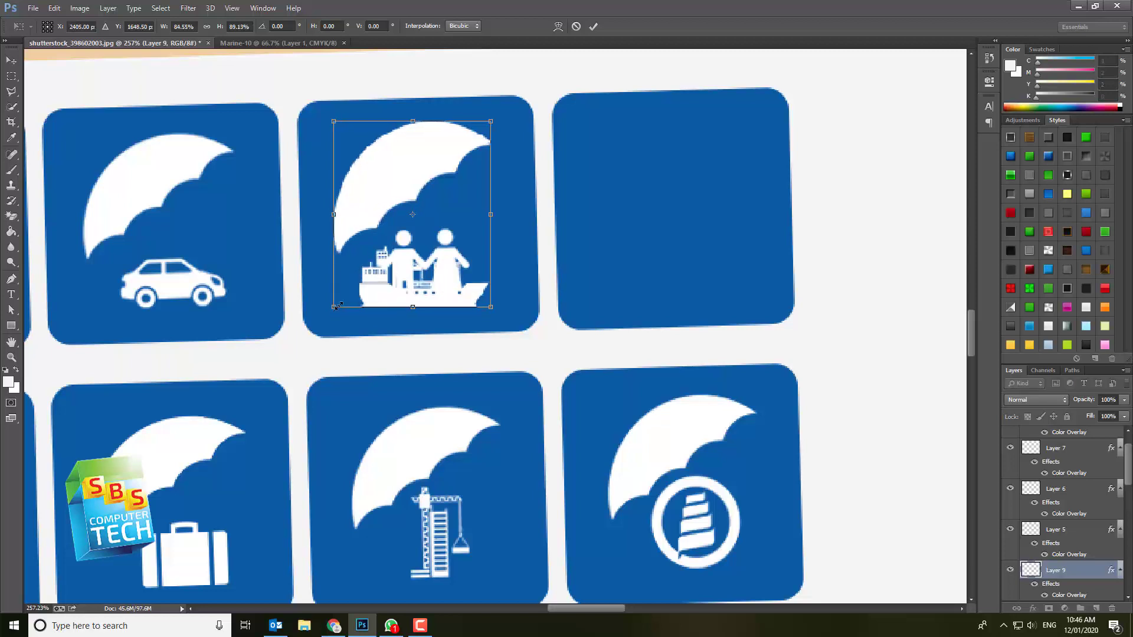
{"action": "scroll", "coordinate": [375, 211], "scroll_direction": "up", "scroll_amount": 5}
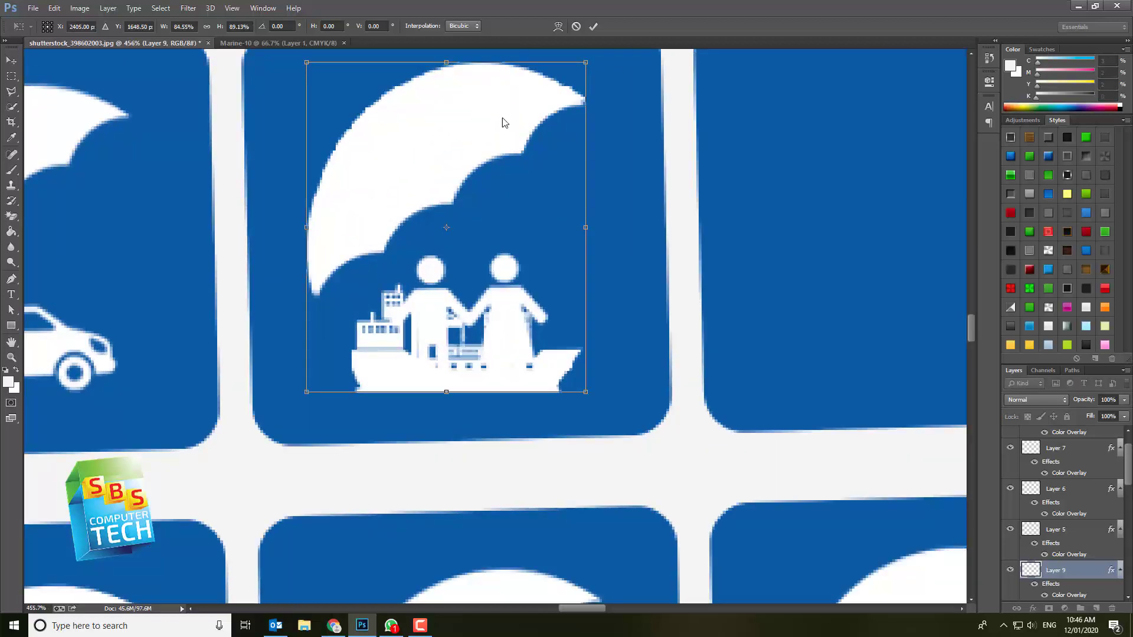
{"action": "mouse_move", "coordinate": [598, 59]}
{"action": "left_mouse_down"}
{"action": "mouse_move", "coordinate": [590, 46]}
{"action": "mouse_move", "coordinate": [591, 71]}
{"action": "left_mouse_up"}
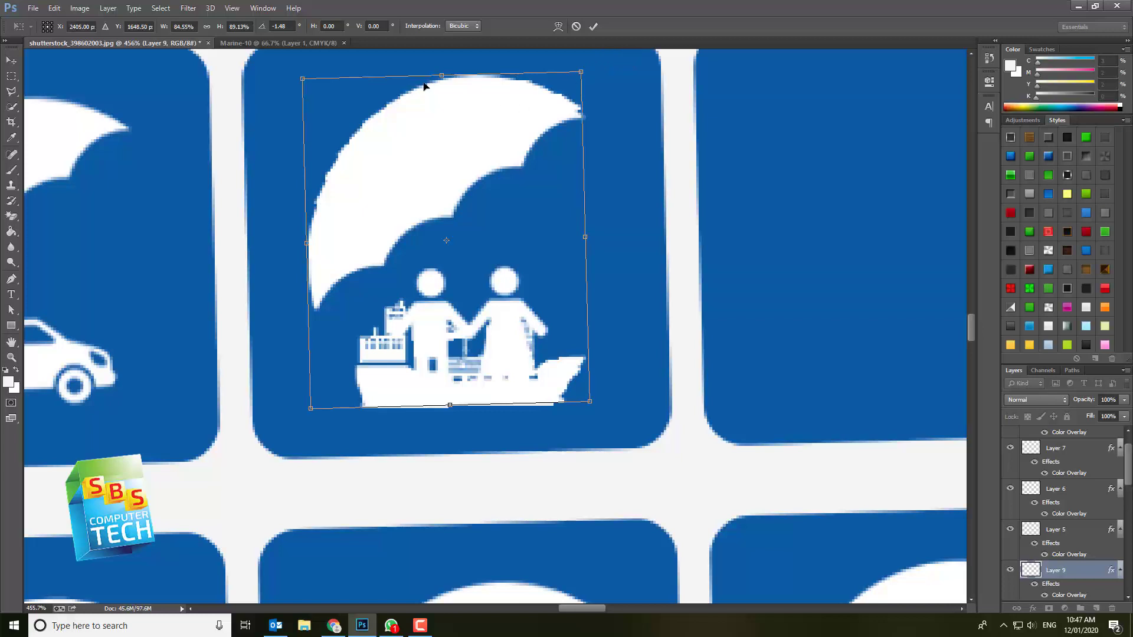
{"action": "left_click_drag", "start_coordinate": [438, 75], "coordinate": [442, 83]}
{"action": "key", "text": "Return"}
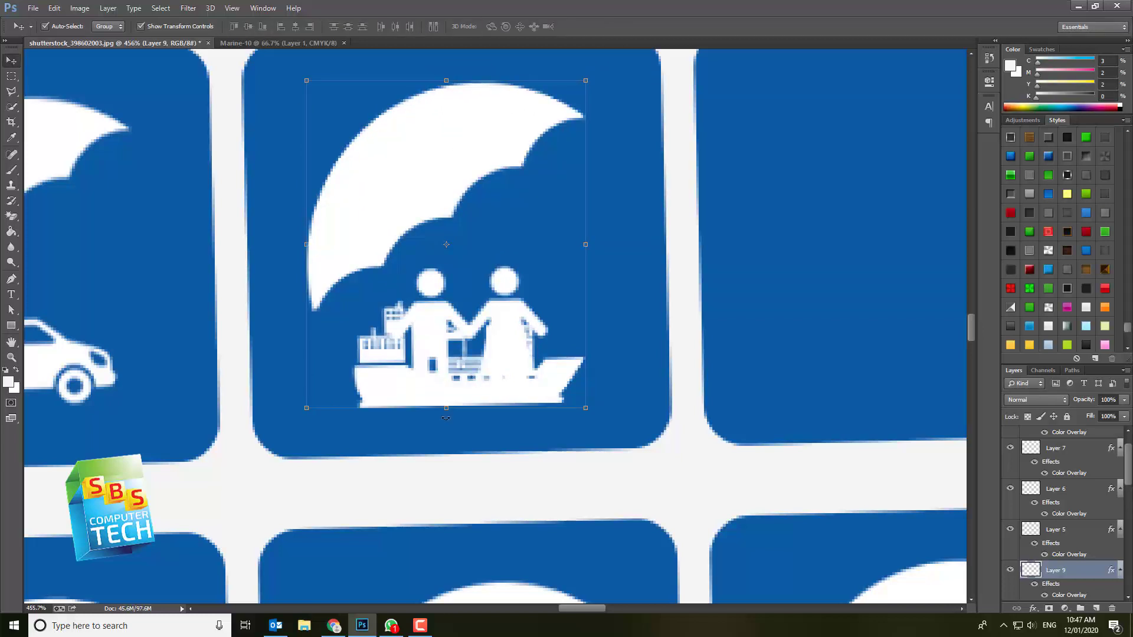
{"action": "left_click_drag", "start_coordinate": [446, 408], "coordinate": [447, 405]}
{"action": "key", "text": "Return"}
Place the ship icon in the empty top-right tile and tilt it to match.
{"action": "scroll", "coordinate": [299, 326], "scroll_direction": "down", "scroll_amount": 1}
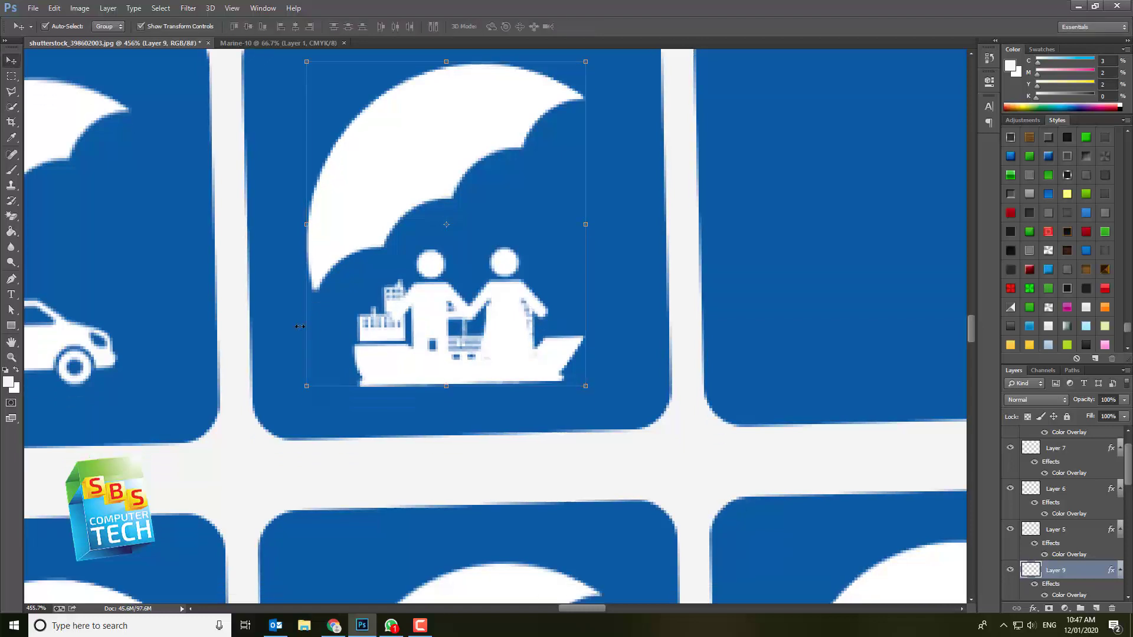
{"action": "scroll", "coordinate": [342, 318], "scroll_direction": "down", "scroll_amount": 3}
{"action": "left_click_drag", "start_coordinate": [386, 220], "coordinate": [638, 215]}
{"action": "scroll", "coordinate": [644, 218], "scroll_direction": "up", "scroll_amount": 2}
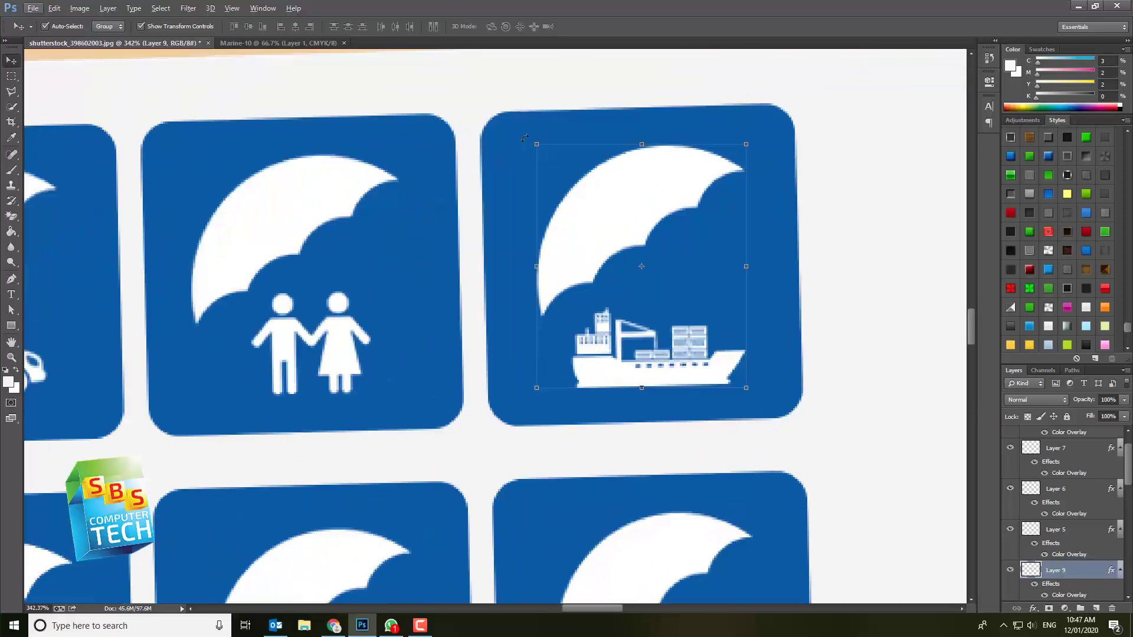
{"action": "left_click_drag", "start_coordinate": [525, 138], "coordinate": [531, 134]}
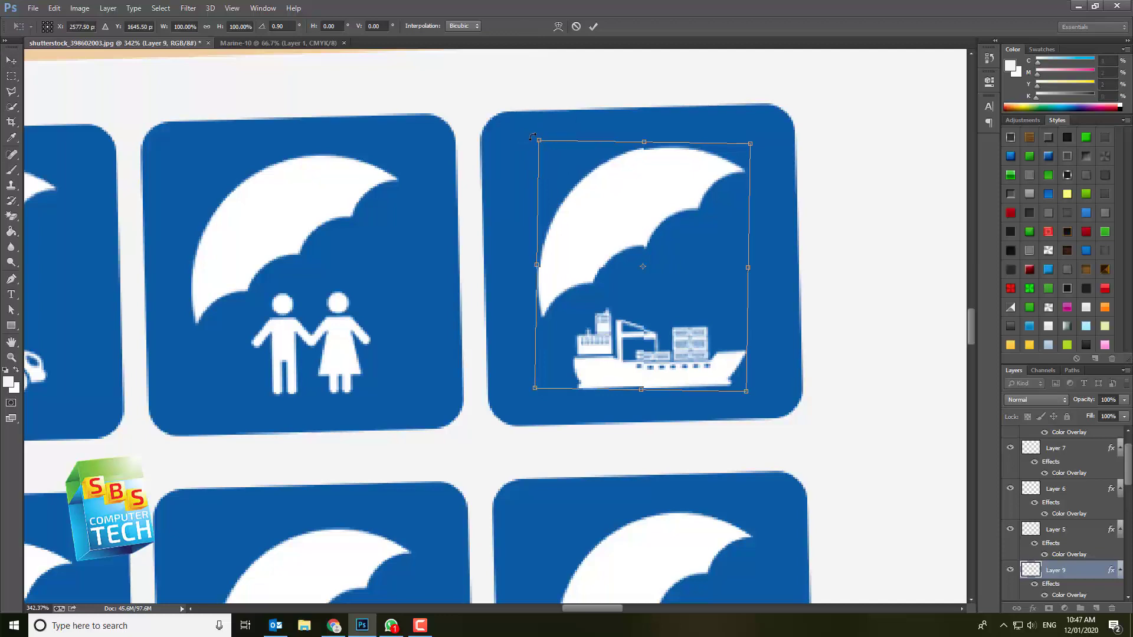
{"action": "key", "text": "Return"}
{"action": "left_click", "coordinate": [839, 242]}
{"action": "scroll", "coordinate": [632, 278], "scroll_direction": "down", "scroll_amount": 7}
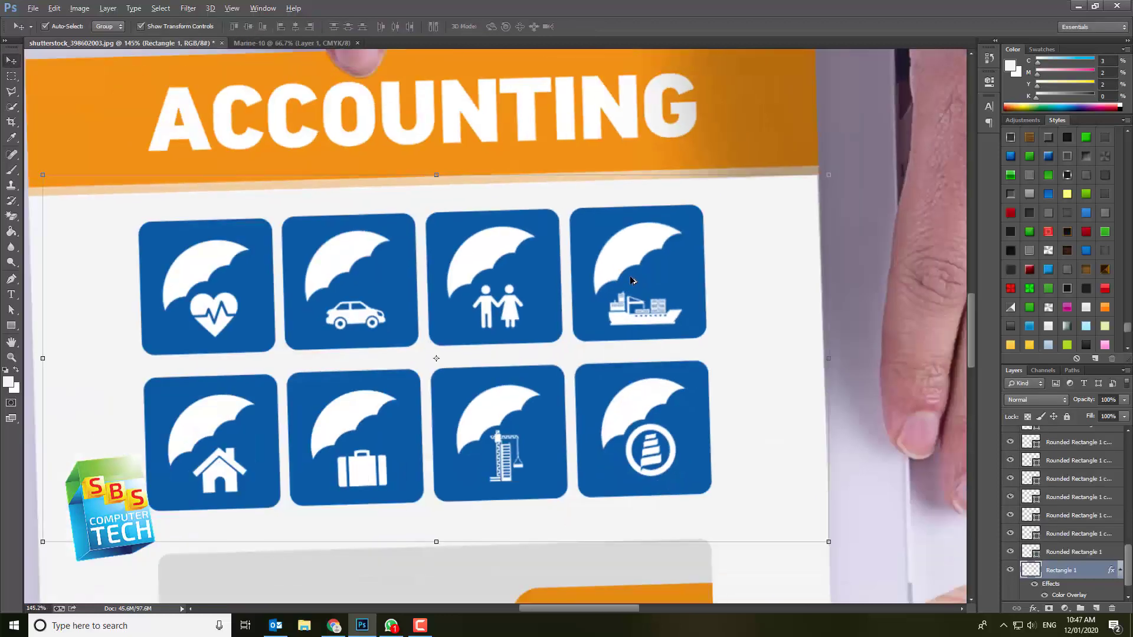
Type a 'Medical' label below the heart tile in a smaller font, coloured with the tile blue.
{"action": "scroll", "coordinate": [376, 291], "scroll_direction": "up", "scroll_amount": 5}
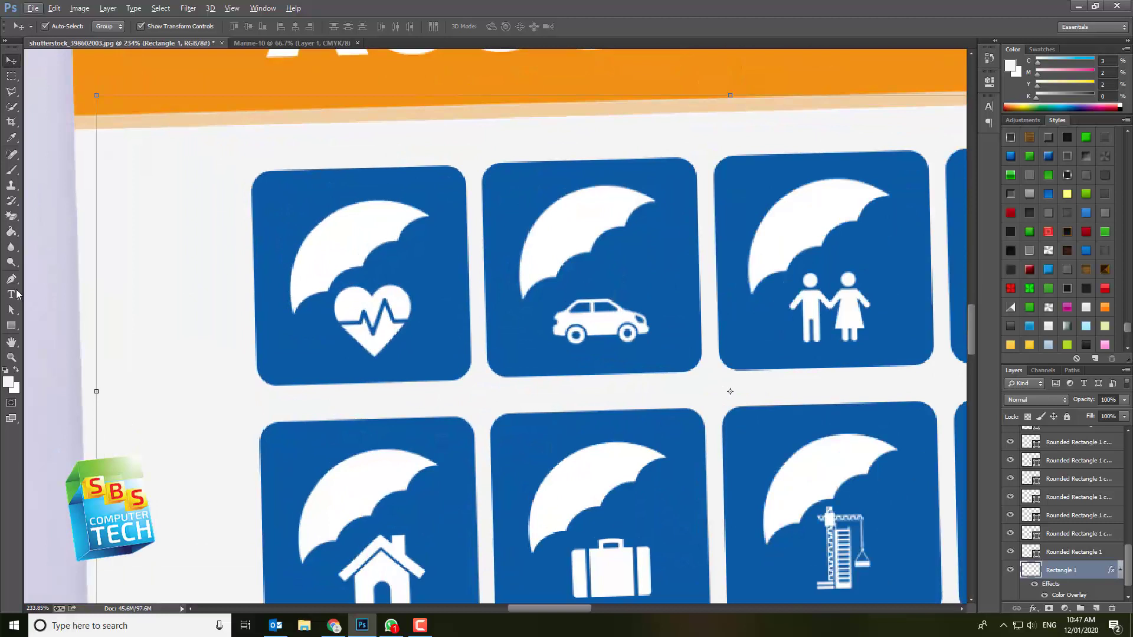
{"action": "left_click", "coordinate": [13, 294]}
{"action": "left_click", "coordinate": [357, 405]}
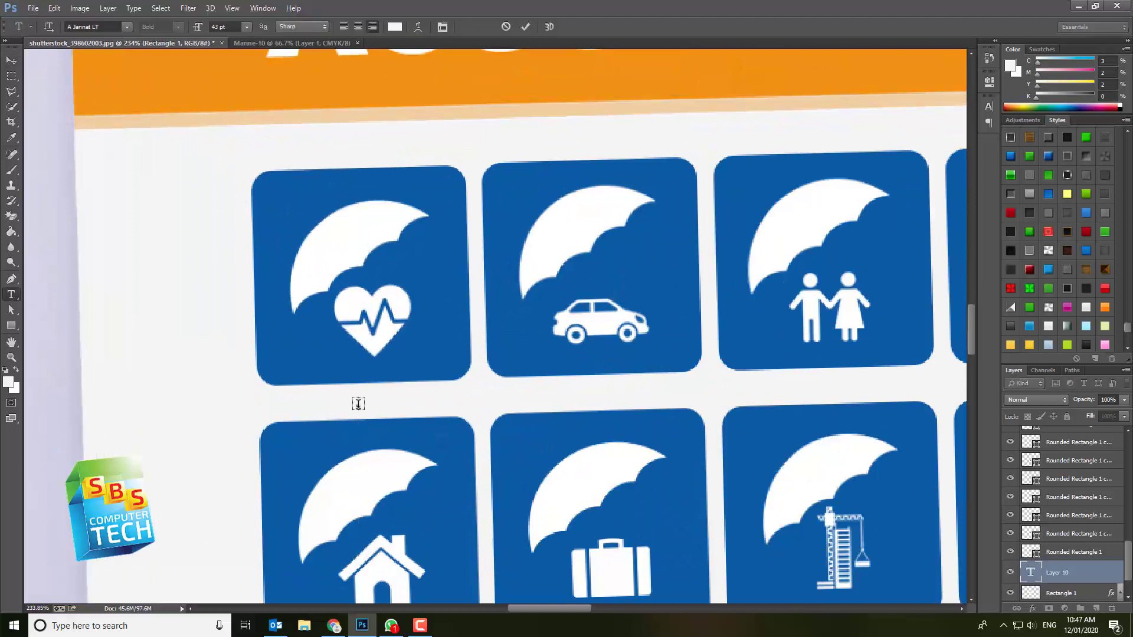
{"action": "key", "text": "BackSpace"}
{"action": "key", "text": "BackSpace"}
{"action": "left_click_drag", "start_coordinate": [198, 29], "coordinate": [225, 26]}
{"action": "left_click", "coordinate": [394, 26]}
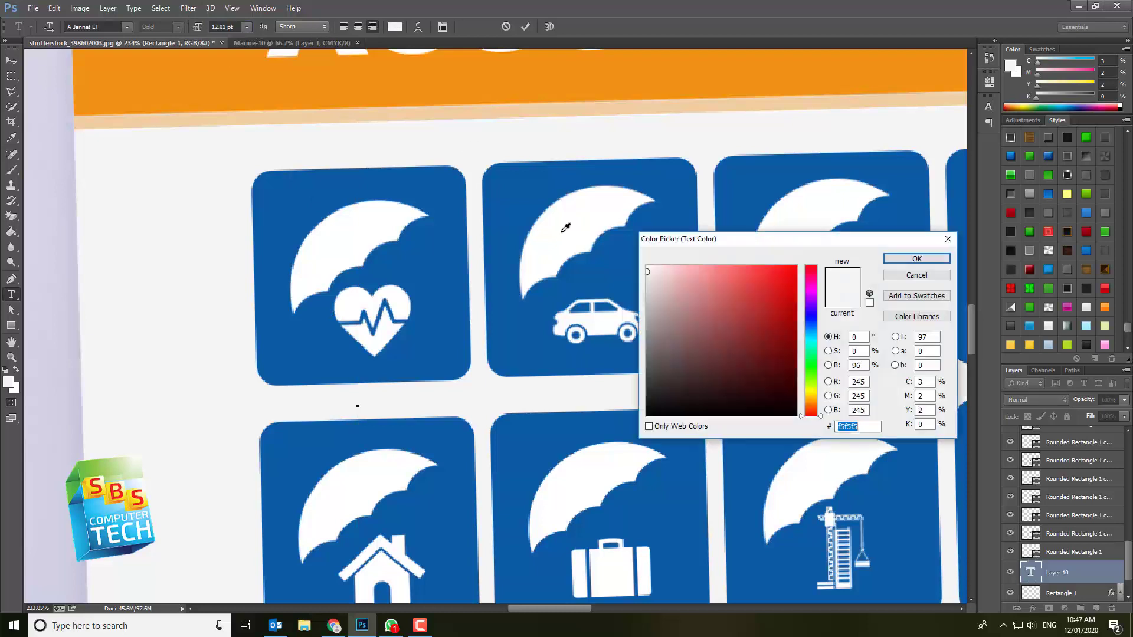
{"action": "left_click", "coordinate": [515, 205]}
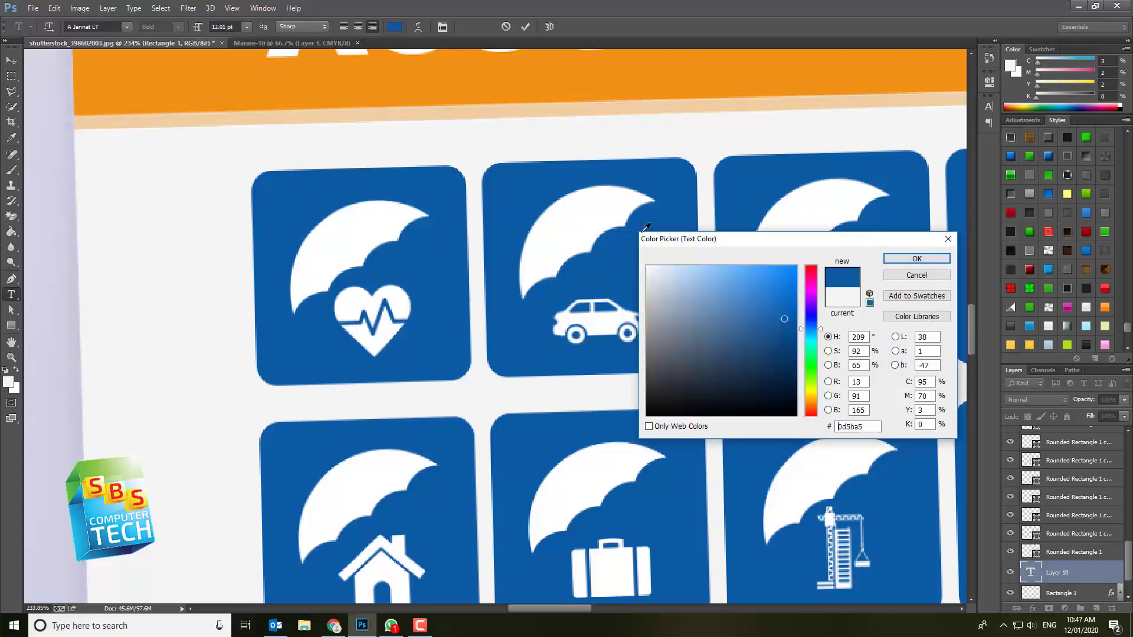
{"action": "left_click", "coordinate": [917, 258]}
{"action": "type", "text": "ME"}
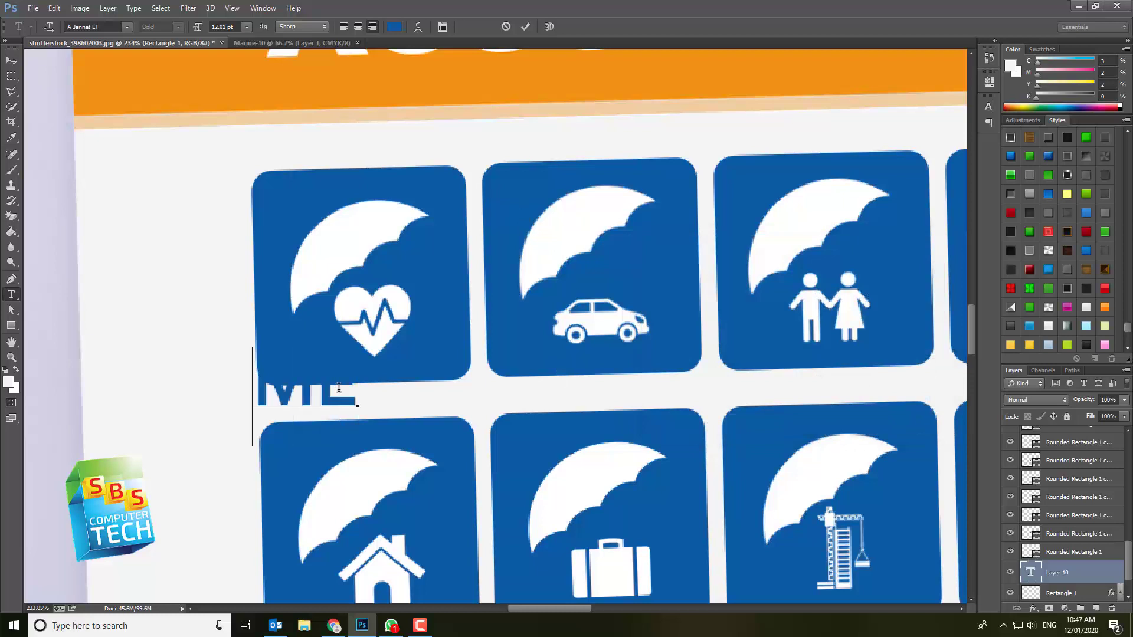
{"action": "key", "text": "BackSpace"}
{"action": "key", "text": "BackSpace"}
{"action": "type", "text": "Medical"}
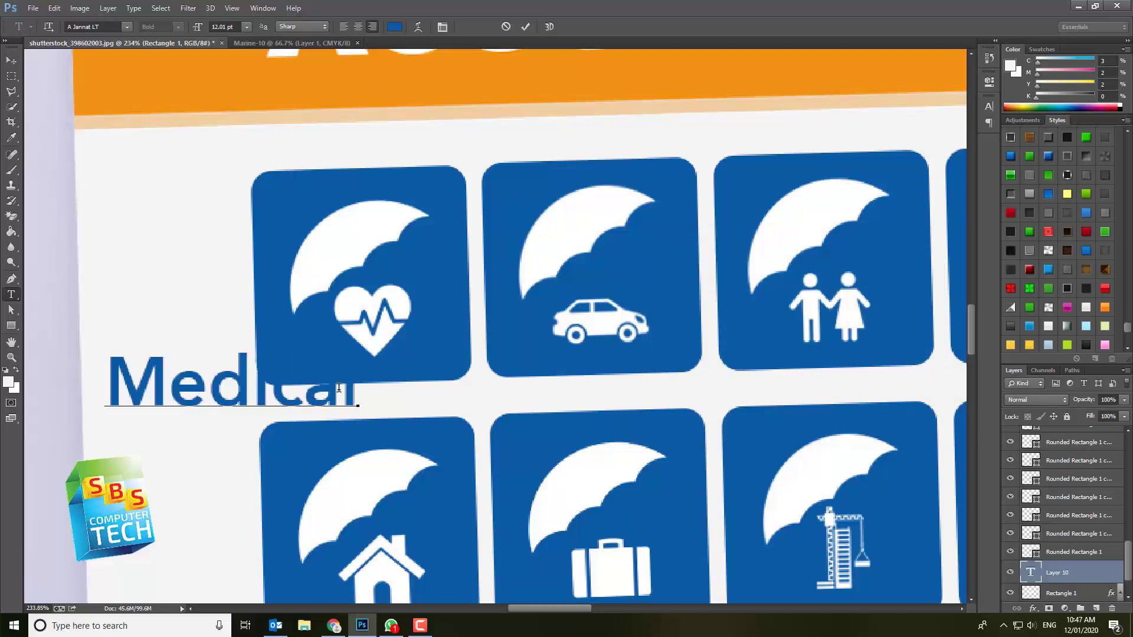
{"action": "left_click", "coordinate": [11, 60]}
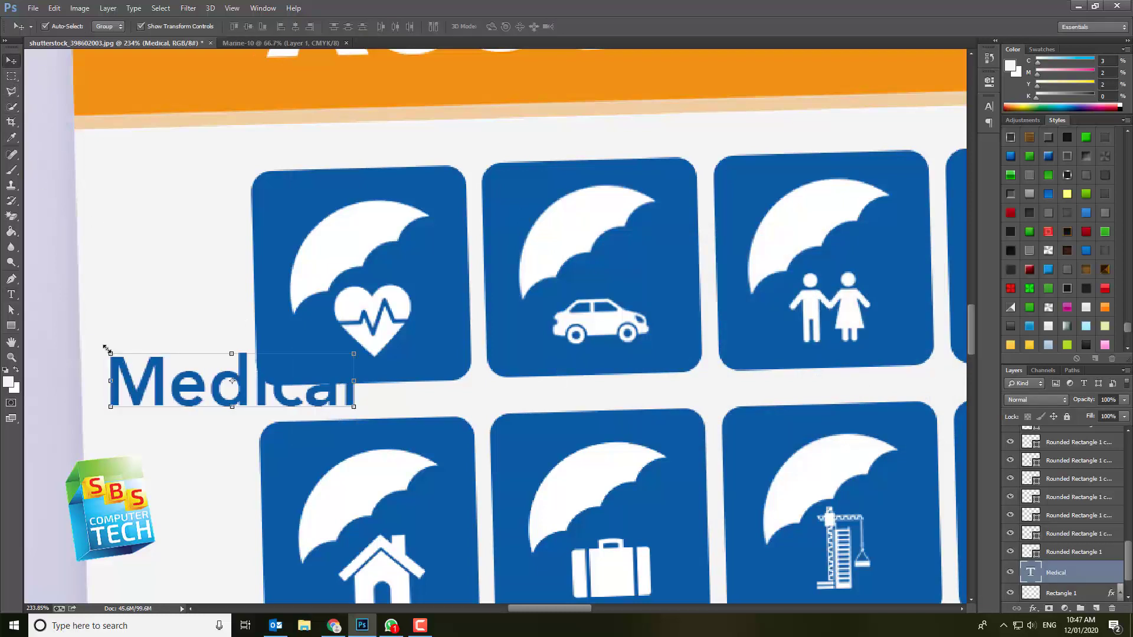
Shrink the Medical label, place it under the heart tile and tilt it to match the tiles.
{"action": "left_click_drag", "start_coordinate": [107, 350], "coordinate": [329, 407]}
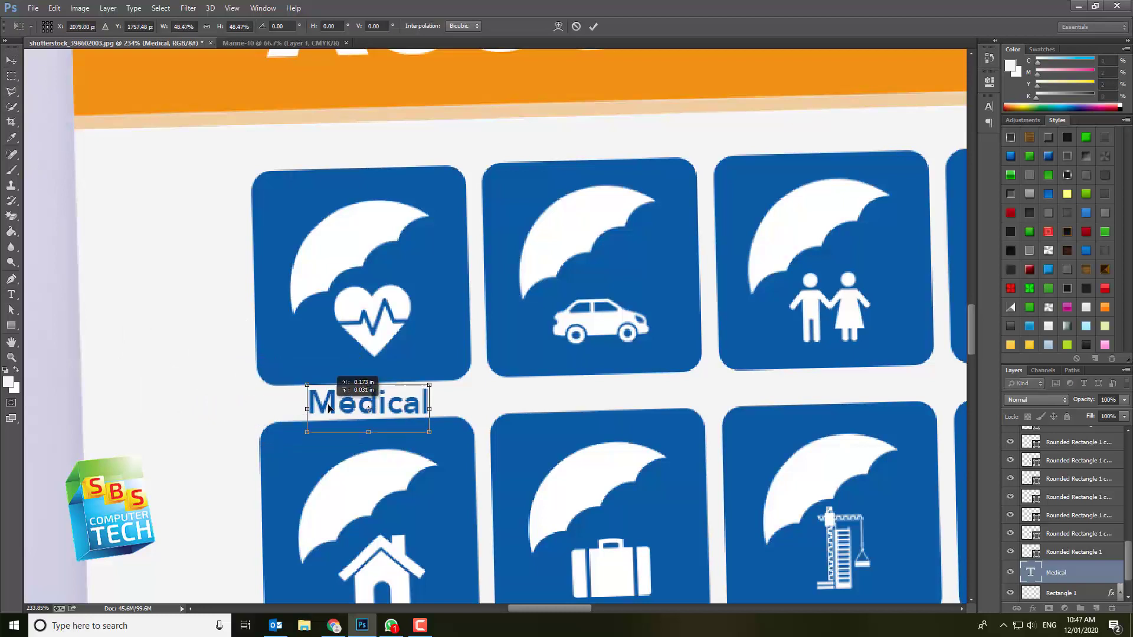
{"action": "left_click_drag", "start_coordinate": [441, 381], "coordinate": [431, 385]}
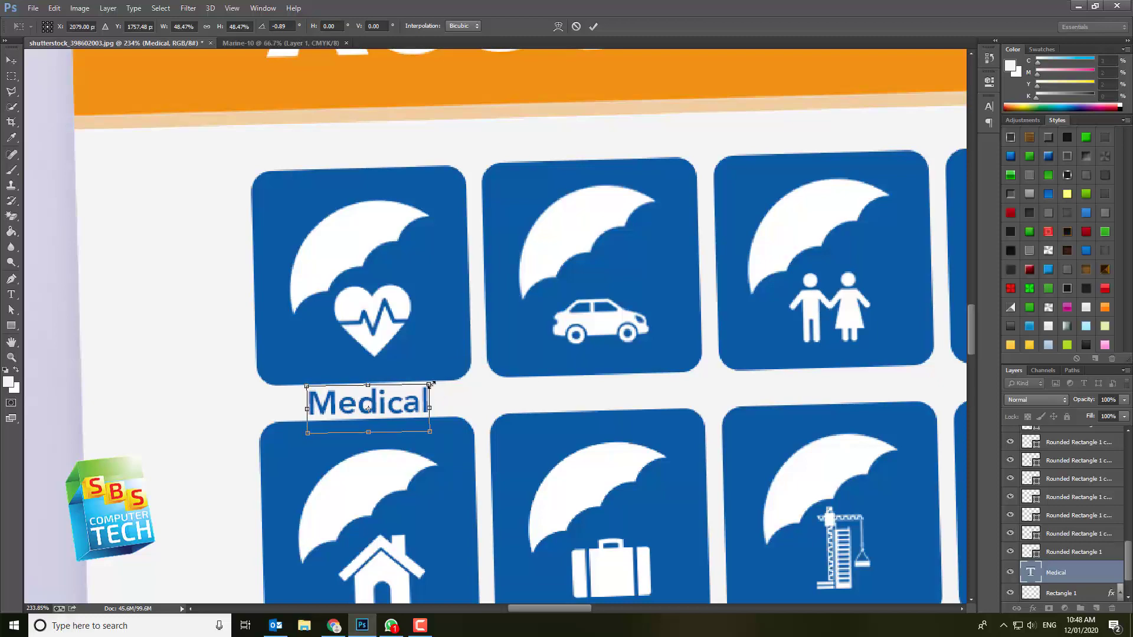
{"action": "key", "text": "Return"}
{"action": "key", "text": "Right"}
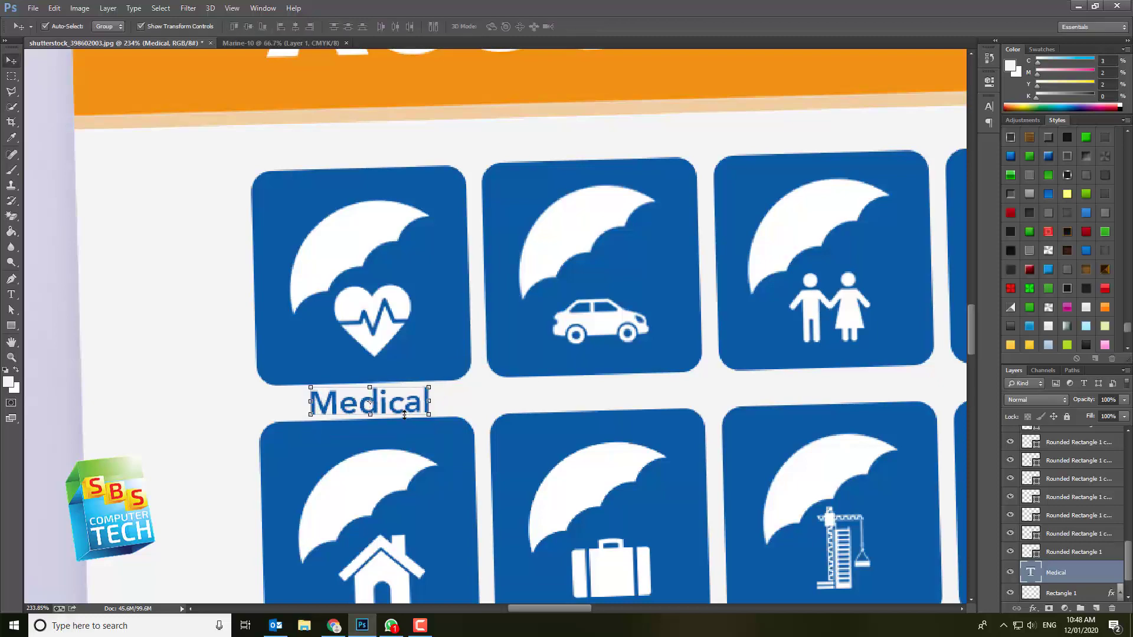
{"action": "scroll", "coordinate": [392, 415], "scroll_direction": "up", "scroll_amount": 5}
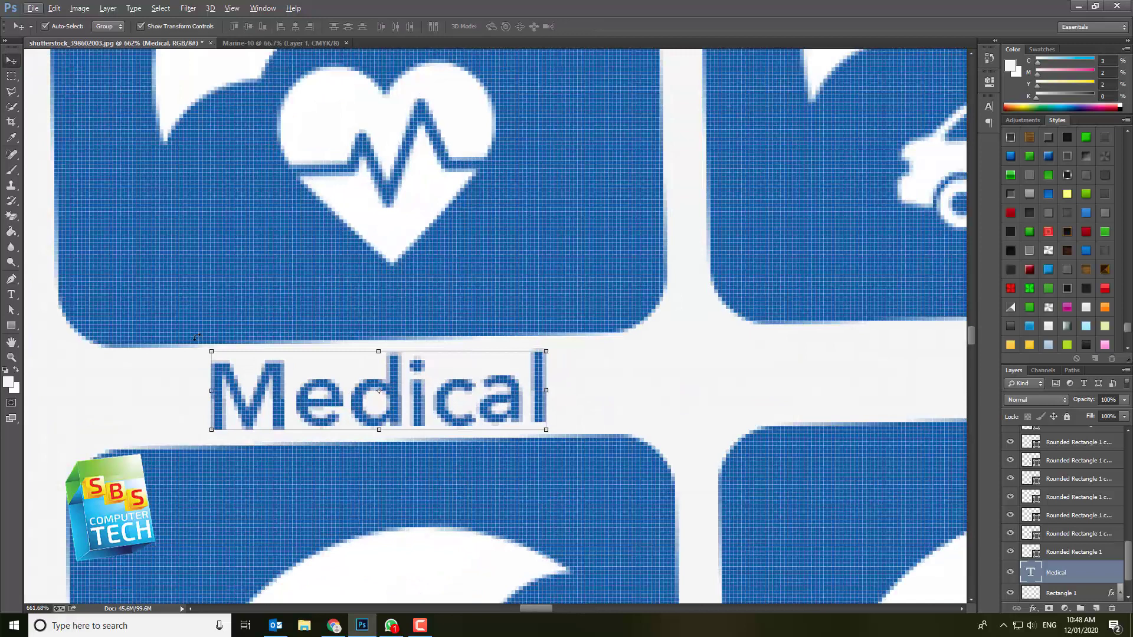
{"action": "left_click_drag", "start_coordinate": [199, 342], "coordinate": [197, 341]}
{"action": "key", "text": "Return"}
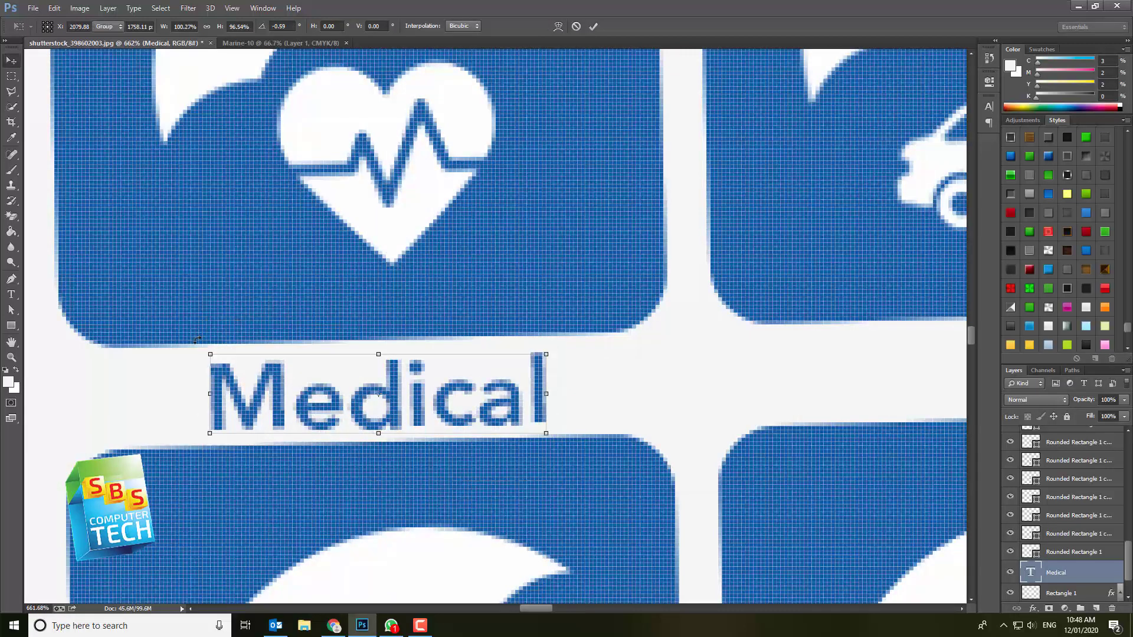
Reselect the Medical label layer on the canvas.
{"action": "scroll", "coordinate": [222, 321], "scroll_direction": "down", "scroll_amount": 5}
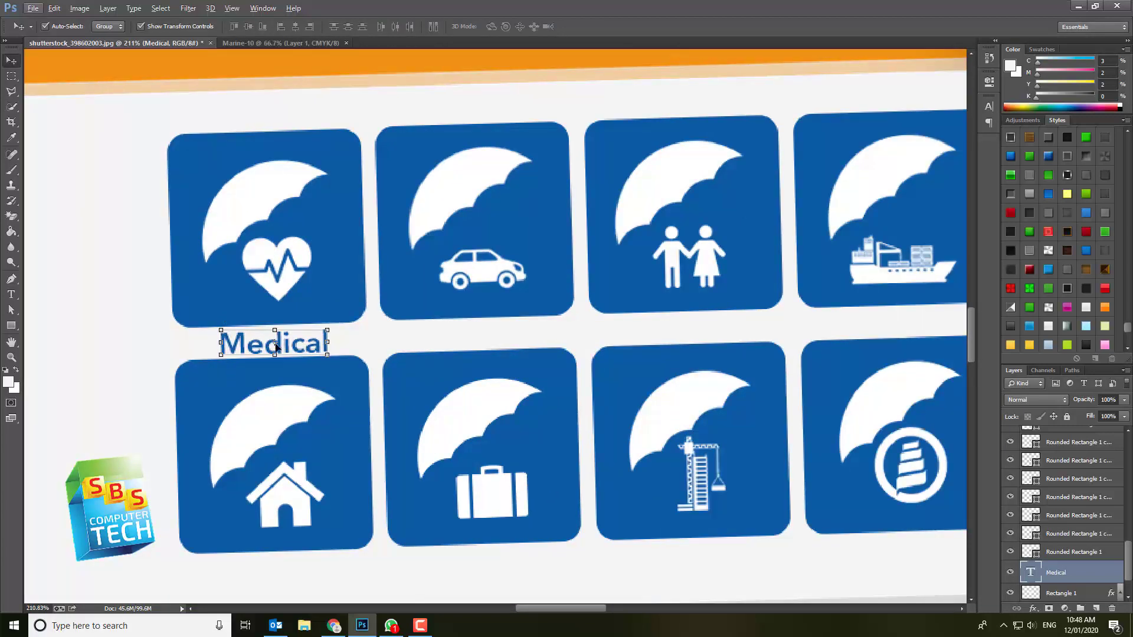
{"action": "scroll", "coordinate": [317, 348], "scroll_direction": "down", "scroll_amount": 1}
{"action": "scroll", "coordinate": [317, 349], "scroll_direction": "up", "scroll_amount": 1}
{"action": "scroll", "coordinate": [316, 354], "scroll_direction": "down", "scroll_amount": 5}
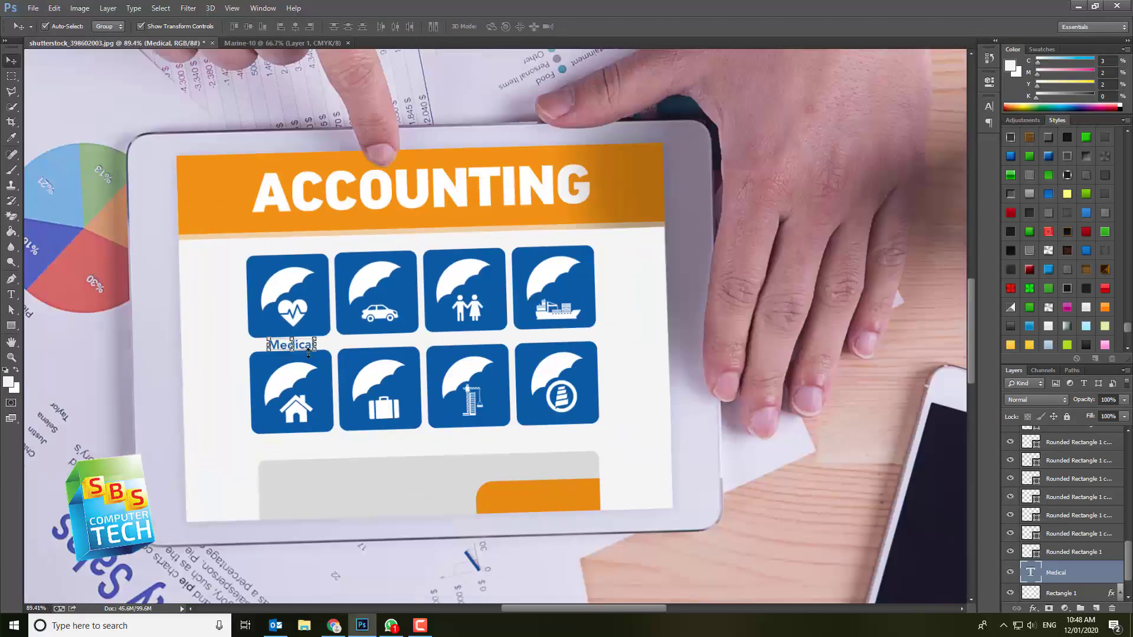
{"action": "left_click", "coordinate": [262, 349]}
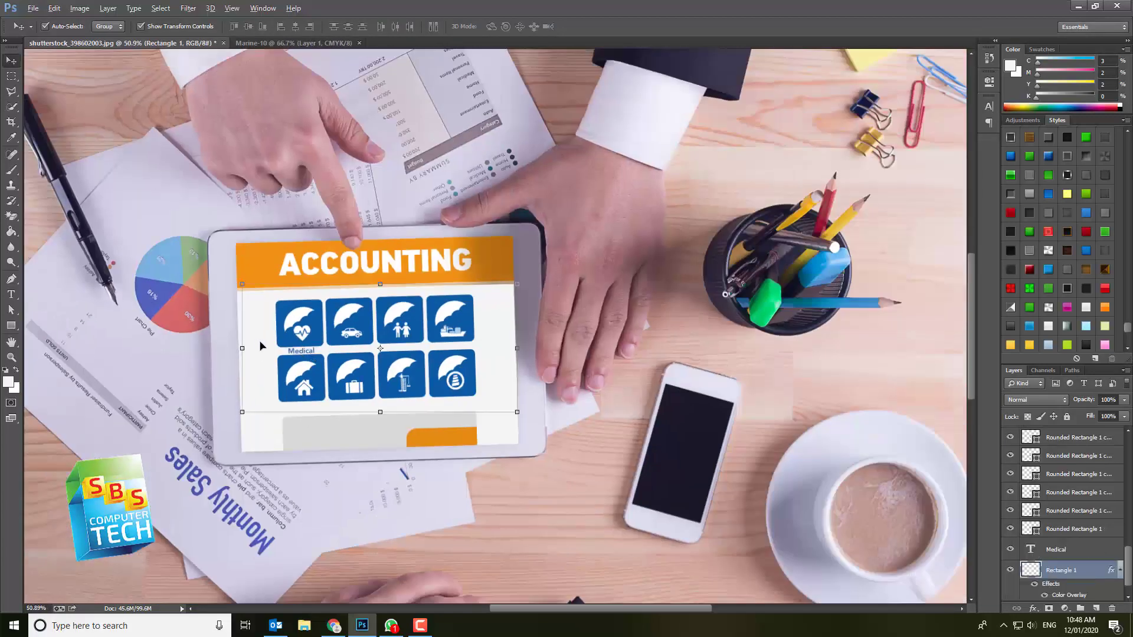
{"action": "scroll", "coordinate": [260, 345], "scroll_direction": "up", "scroll_amount": 6}
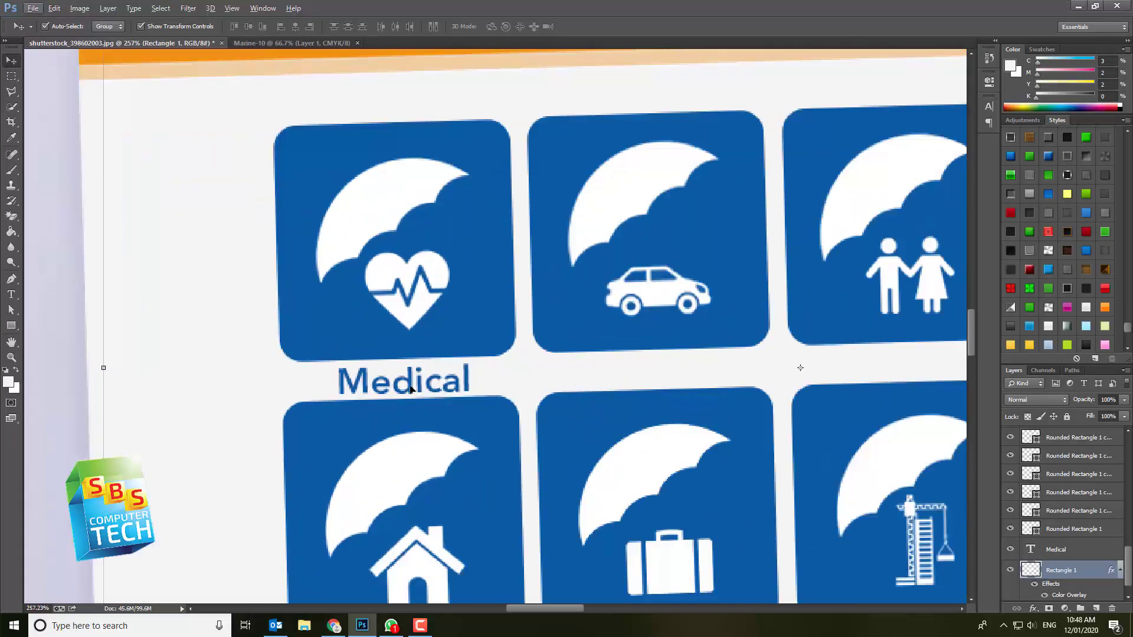
{"action": "left_click", "coordinate": [410, 390]}
Duplicate the Medical label, move the copy under the car tile and retype it as 'Motor'.
{"action": "right_click", "coordinate": [1095, 553]}
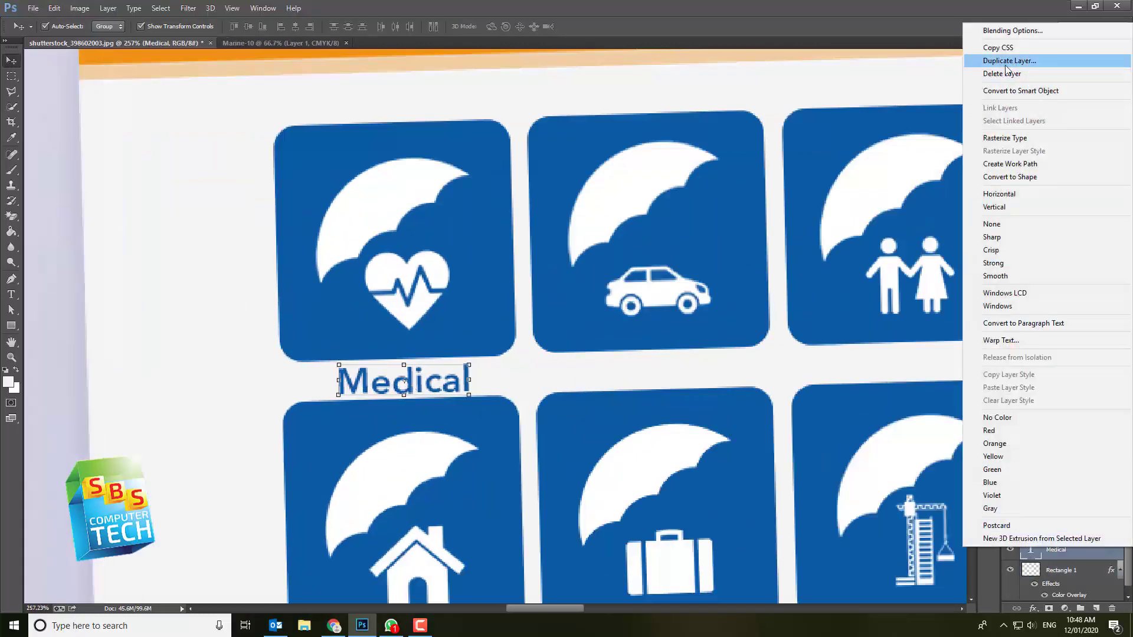
{"action": "left_click", "coordinate": [1010, 64]}
{"action": "left_click", "coordinate": [670, 197]}
{"action": "left_click_drag", "start_coordinate": [682, 364], "coordinate": [693, 379]}
{"action": "left_click", "coordinate": [10, 295]}
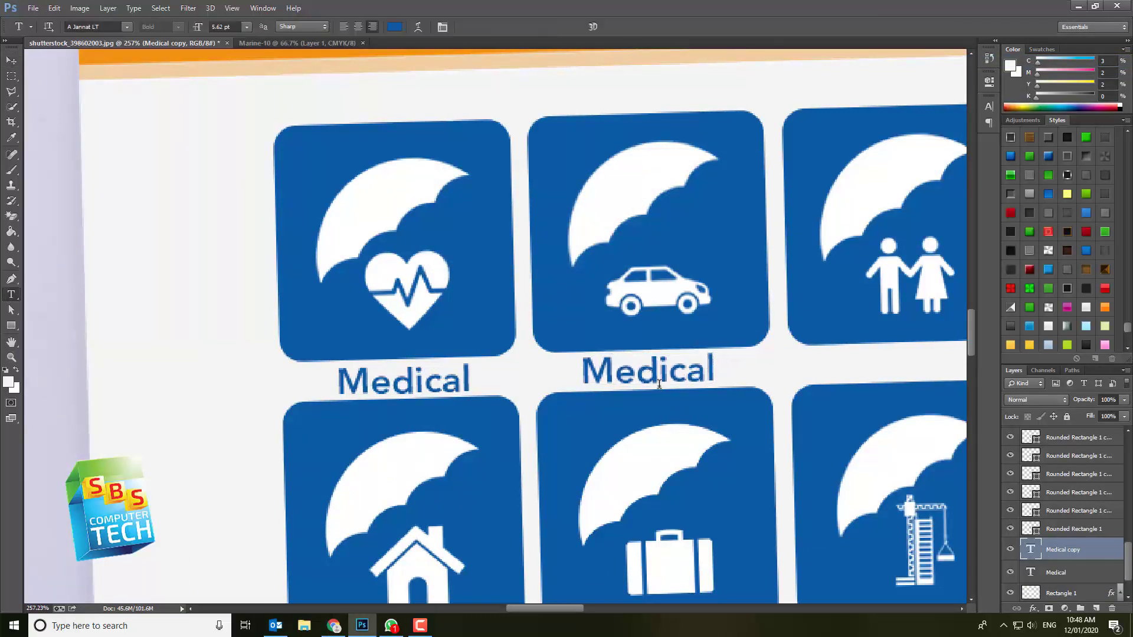
{"action": "double_click", "coordinate": [659, 381]}
{"action": "type", "text": "Motor"}
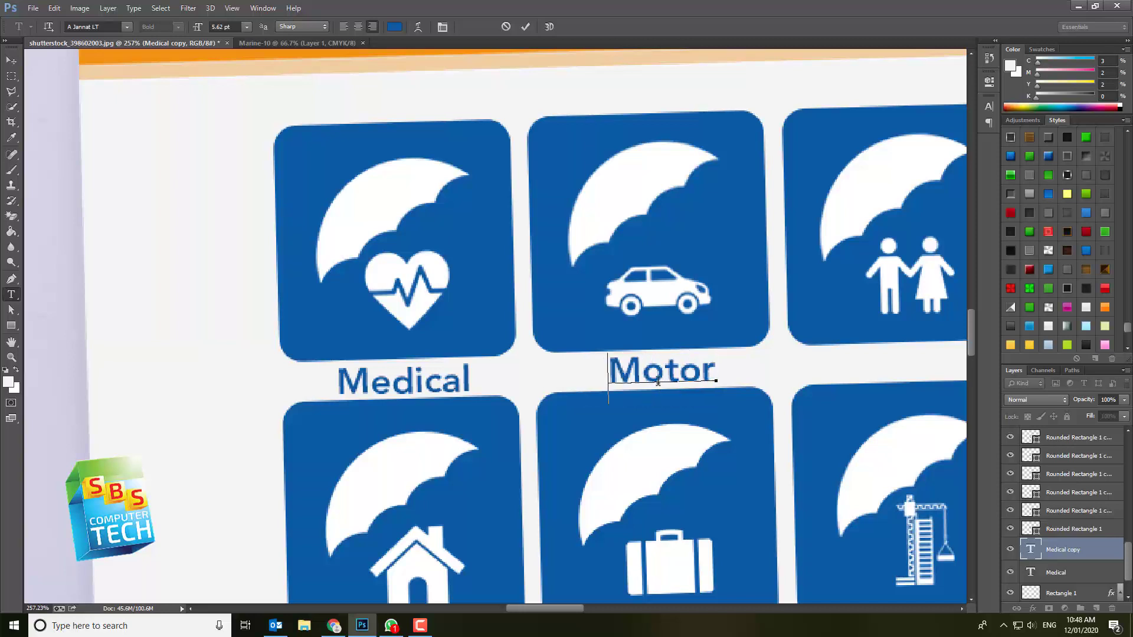
{"action": "left_click", "coordinate": [11, 61]}
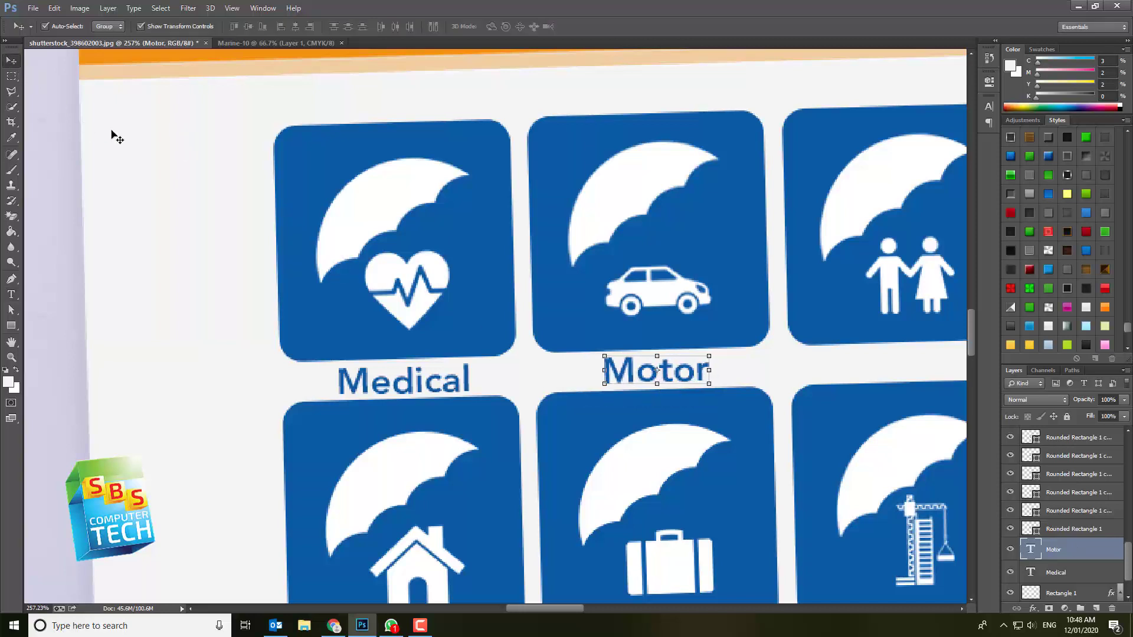
Adjust the Motor label's size, undoing an over-enlargement, and commit the transform.
{"action": "scroll", "coordinate": [697, 387], "scroll_direction": "up", "scroll_amount": 3}
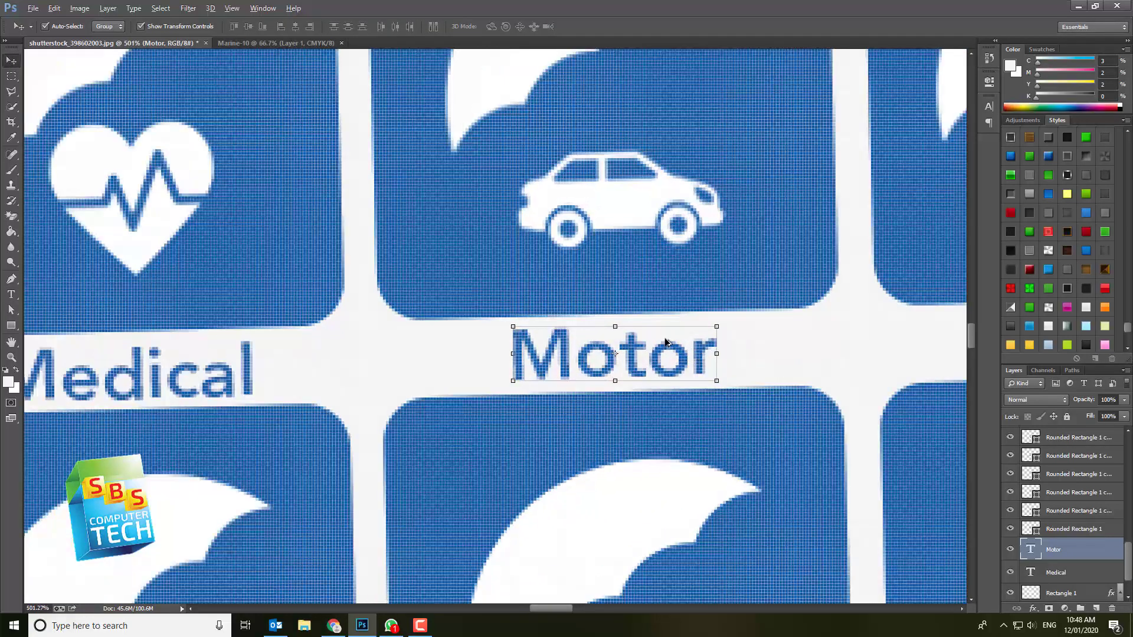
{"action": "key", "text": "ctrl+t"}
{"action": "left_click_drag", "start_coordinate": [501, 319], "coordinate": [492, 315]}
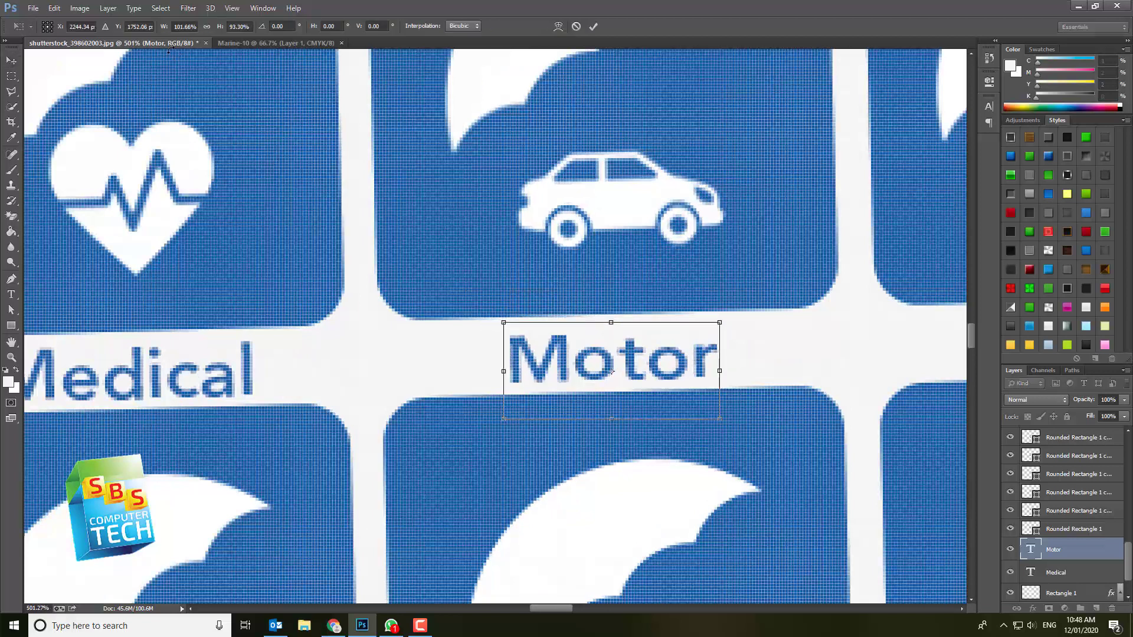
{"action": "left_click", "coordinate": [53, 8]}
{"action": "left_click", "coordinate": [65, 22]}
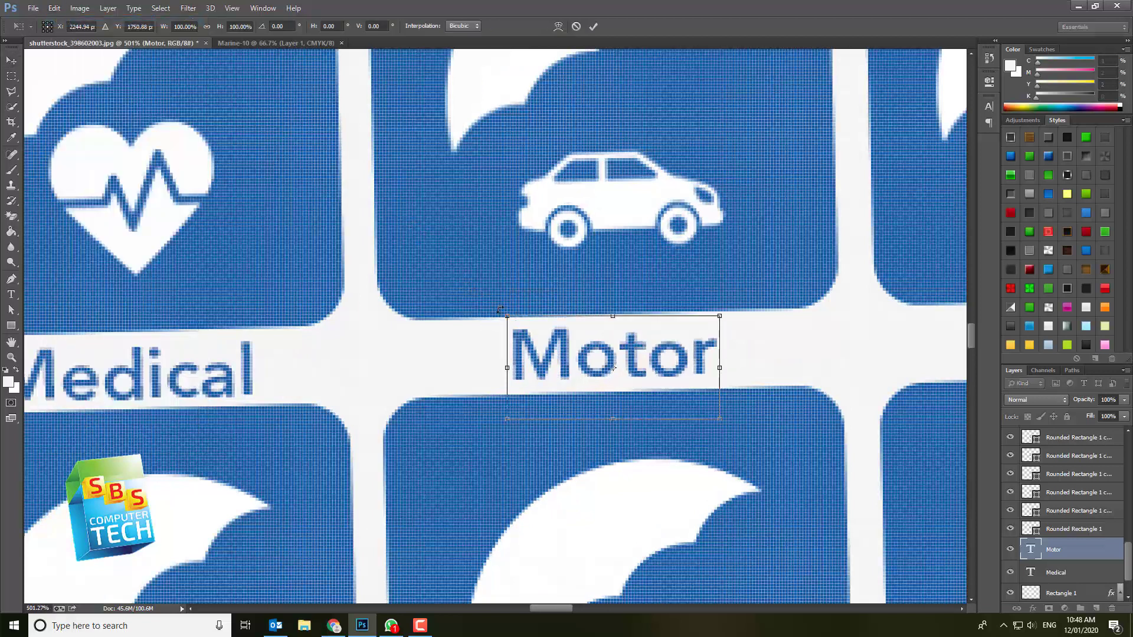
{"action": "left_click_drag", "start_coordinate": [500, 310], "coordinate": [500, 312]}
{"action": "key", "text": "Return"}
{"action": "left_click_drag", "start_coordinate": [559, 608], "coordinate": [587, 608]}
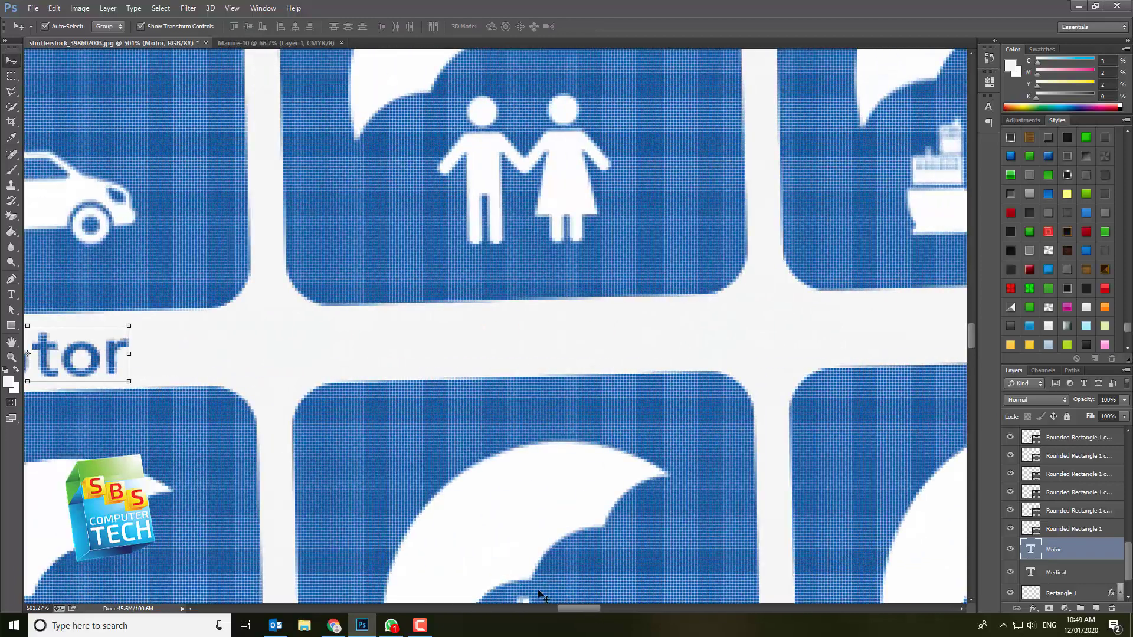
Duplicate the Motor label, move it under the family tile and retype it as 'PA'.
{"action": "right_click", "coordinate": [1078, 546]}
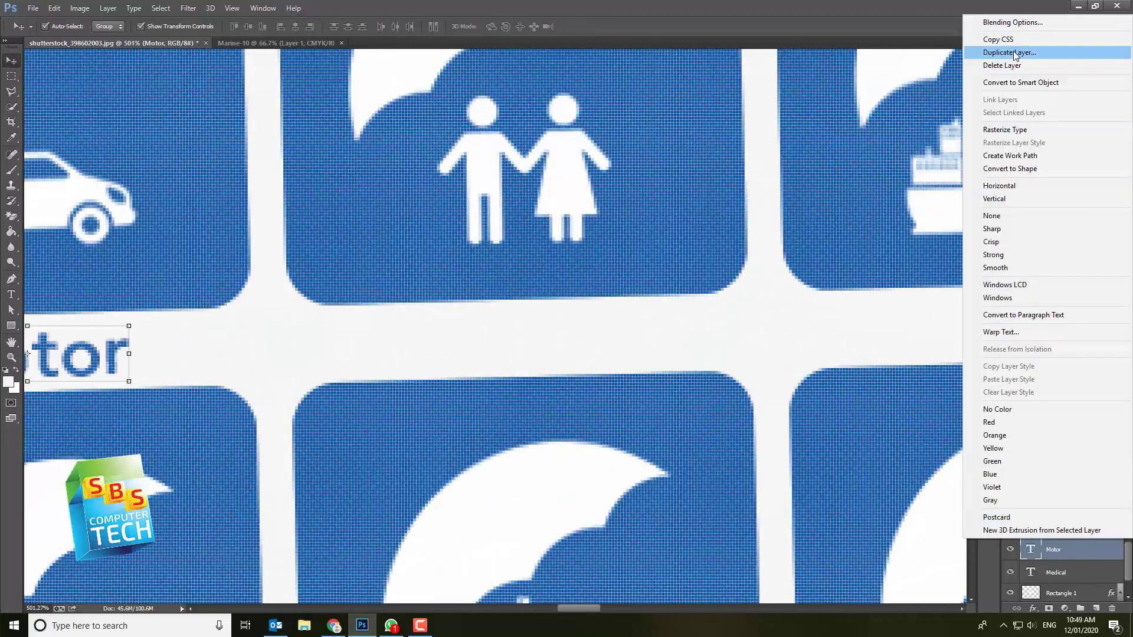
{"action": "left_click", "coordinate": [1003, 38]}
{"action": "left_click", "coordinate": [669, 193]}
{"action": "left_click_drag", "start_coordinate": [117, 348], "coordinate": [613, 333]}
{"action": "key", "text": "t"}
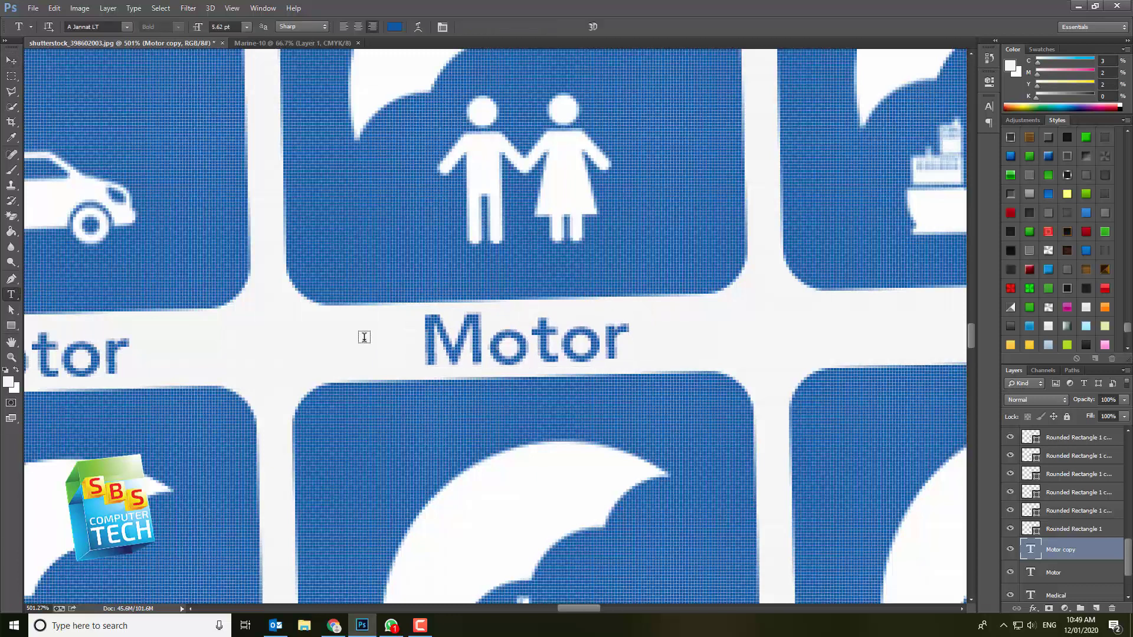
{"action": "double_click", "coordinate": [491, 336]}
{"action": "type", "text": "PA"}
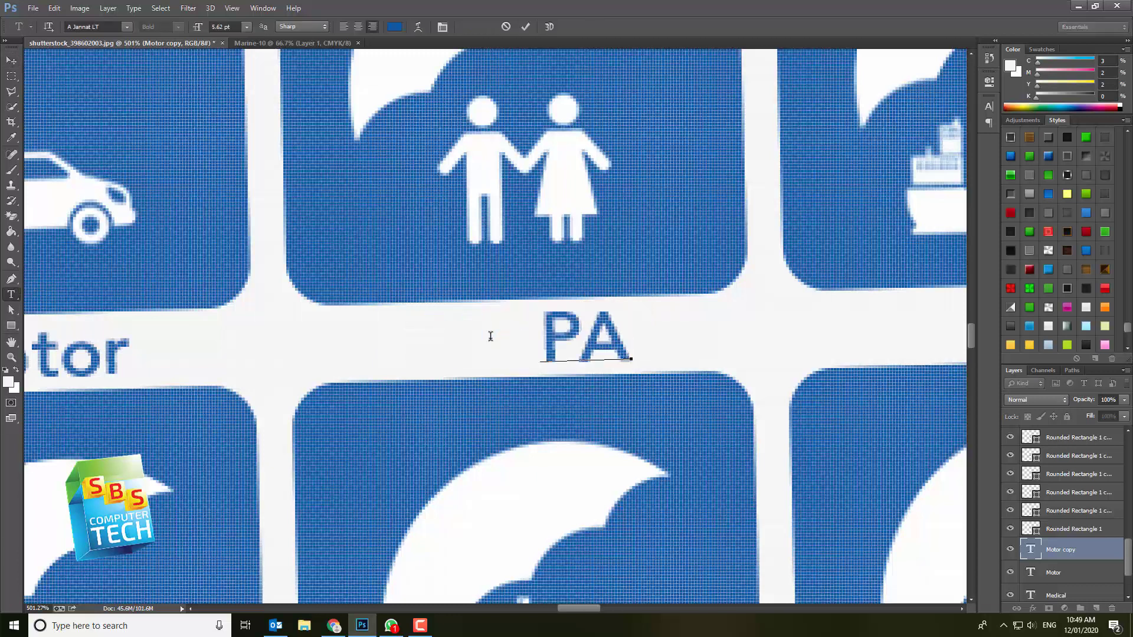
{"action": "key", "text": "ctrl+Return"}
{"action": "key", "text": "v"}
{"action": "left_click_drag", "start_coordinate": [570, 338], "coordinate": [507, 339]}
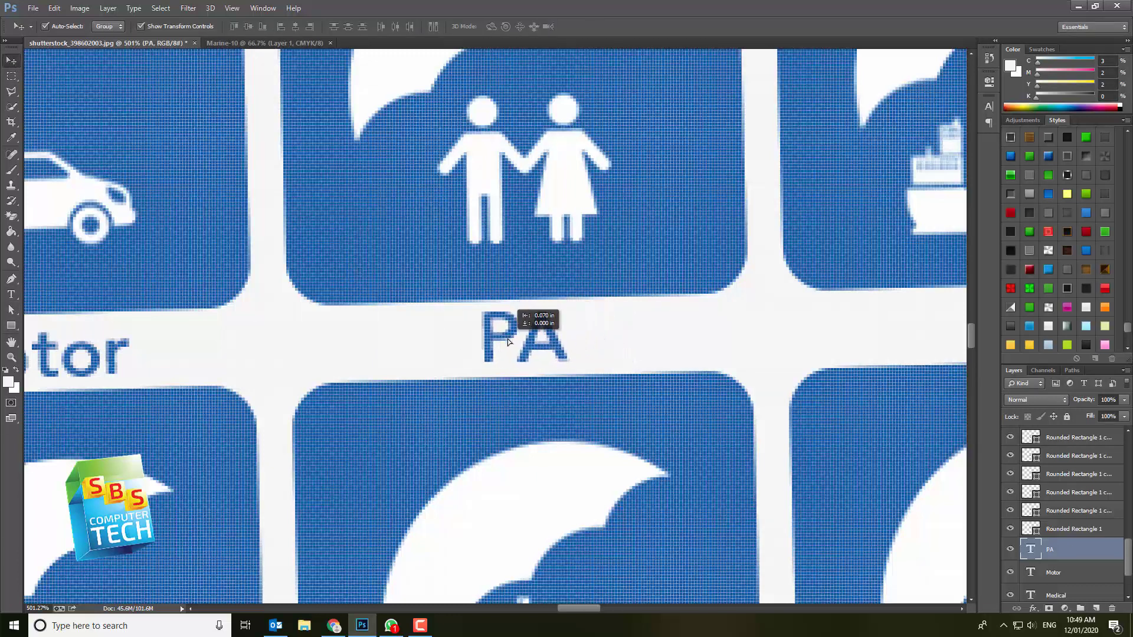
Duplicate the PA label, place it under the ship tile and retype it as 'Marine'.
{"action": "right_click", "coordinate": [1069, 549]}
{"action": "left_click", "coordinate": [1003, 60]}
{"action": "left_click", "coordinate": [656, 195]}
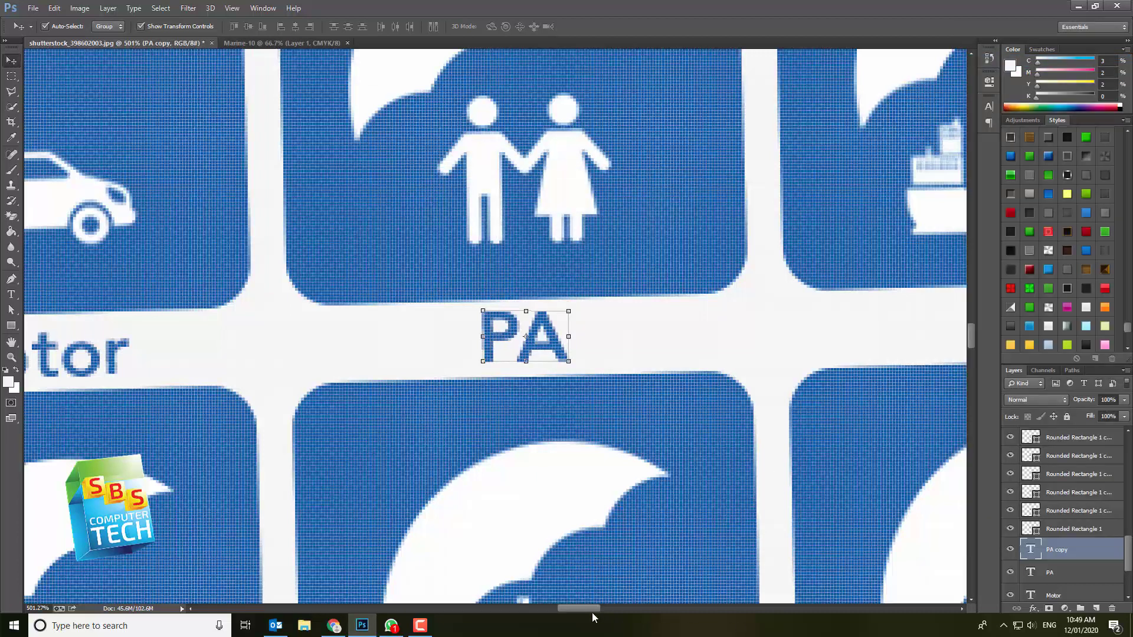
{"action": "left_click_drag", "start_coordinate": [592, 608], "coordinate": [613, 608]}
{"action": "left_click_drag", "start_coordinate": [95, 349], "coordinate": [586, 334]}
{"action": "left_click", "coordinate": [11, 294]}
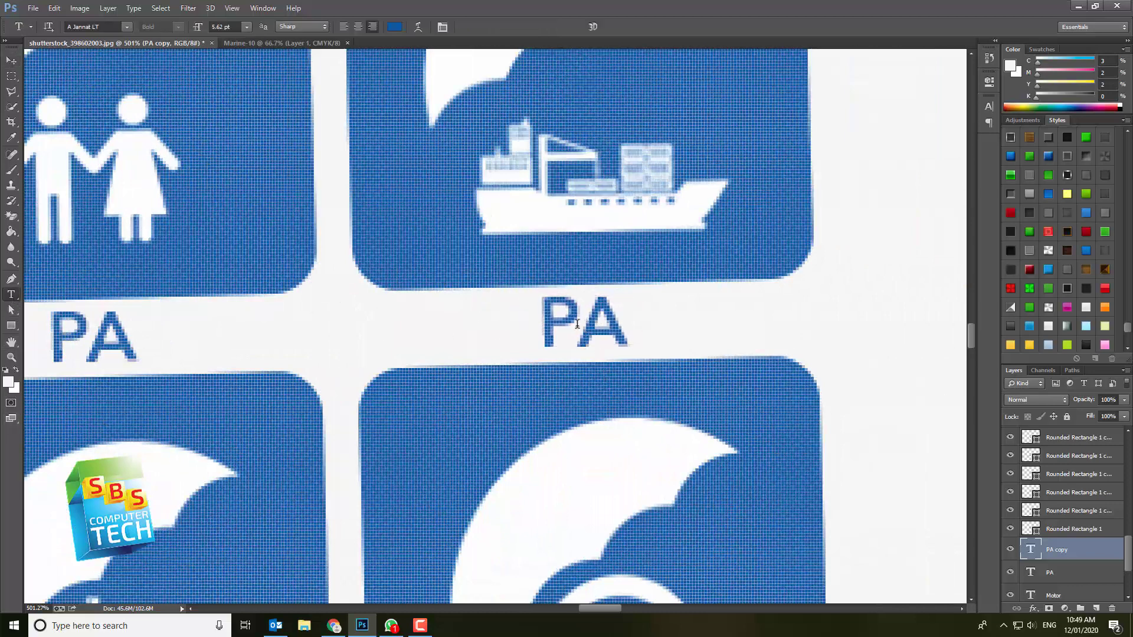
{"action": "double_click", "coordinate": [577, 324]}
{"action": "type", "text": "Marine"}
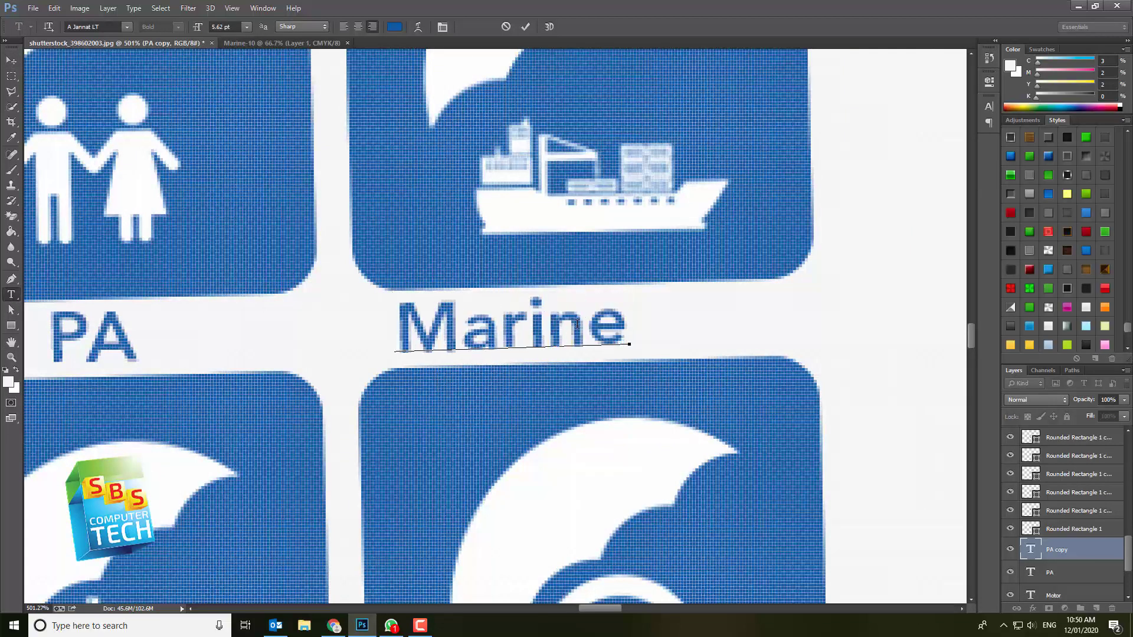
{"action": "left_click", "coordinate": [11, 61]}
{"action": "left_click_drag", "start_coordinate": [503, 330], "coordinate": [586, 330]}
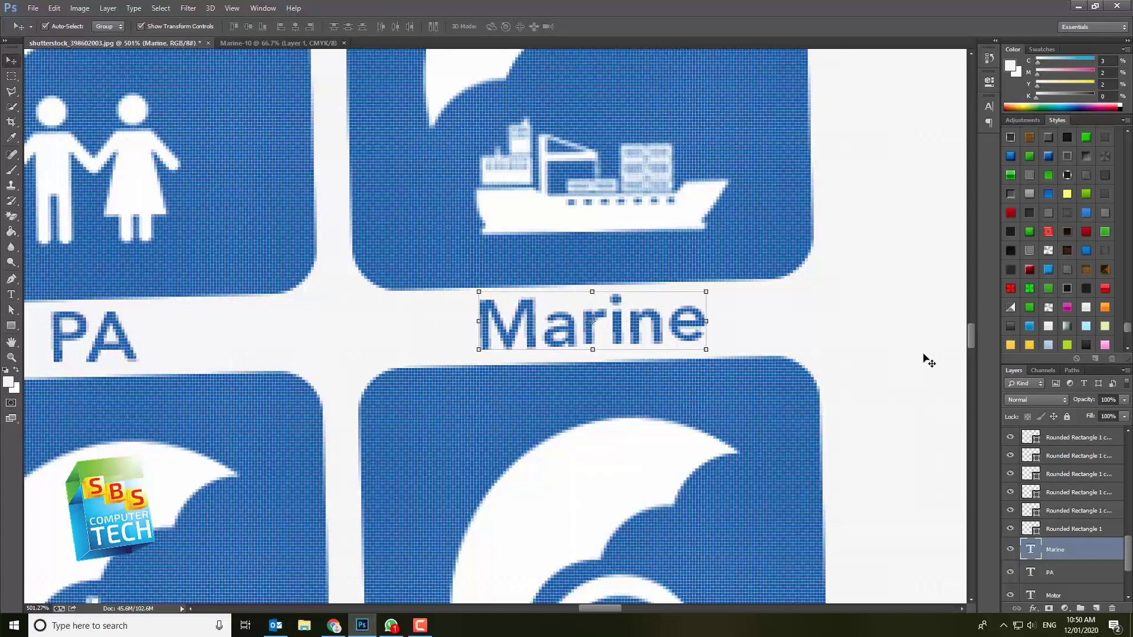
{"action": "left_click", "coordinate": [877, 347]}
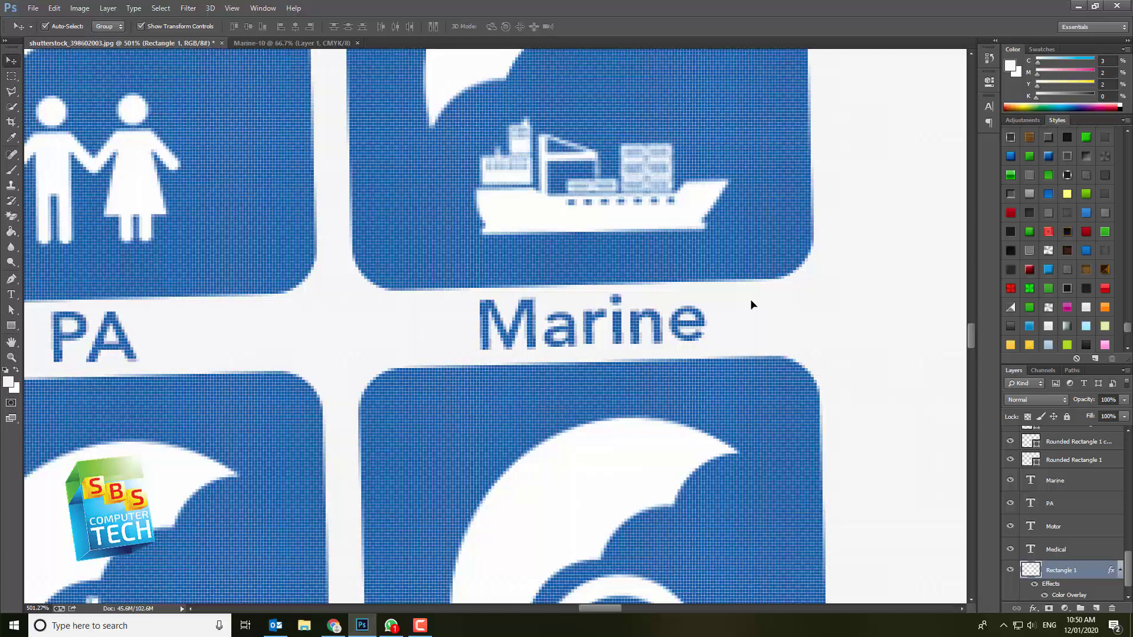
Duplicate the Medical label and place the copy beneath the house tile as the Property caption.
{"action": "scroll", "coordinate": [549, 358], "scroll_direction": "down", "scroll_amount": 3}
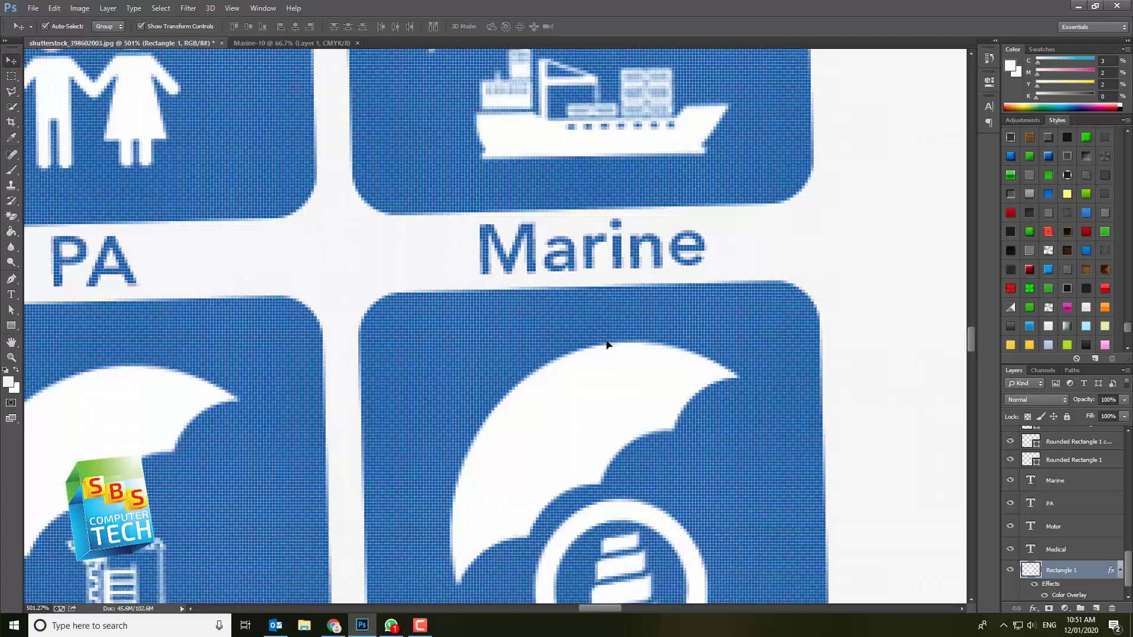
{"action": "scroll", "coordinate": [607, 345], "scroll_direction": "down", "scroll_amount": 6}
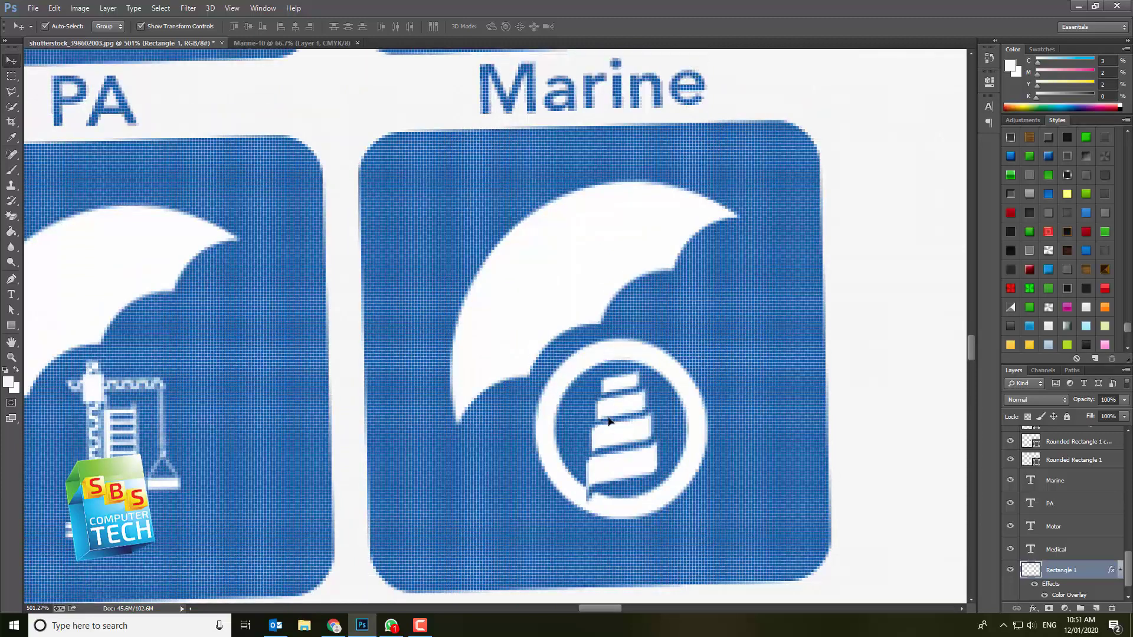
{"action": "left_click_drag", "start_coordinate": [606, 614], "coordinate": [534, 611]}
{"action": "left_click", "coordinate": [428, 141]}
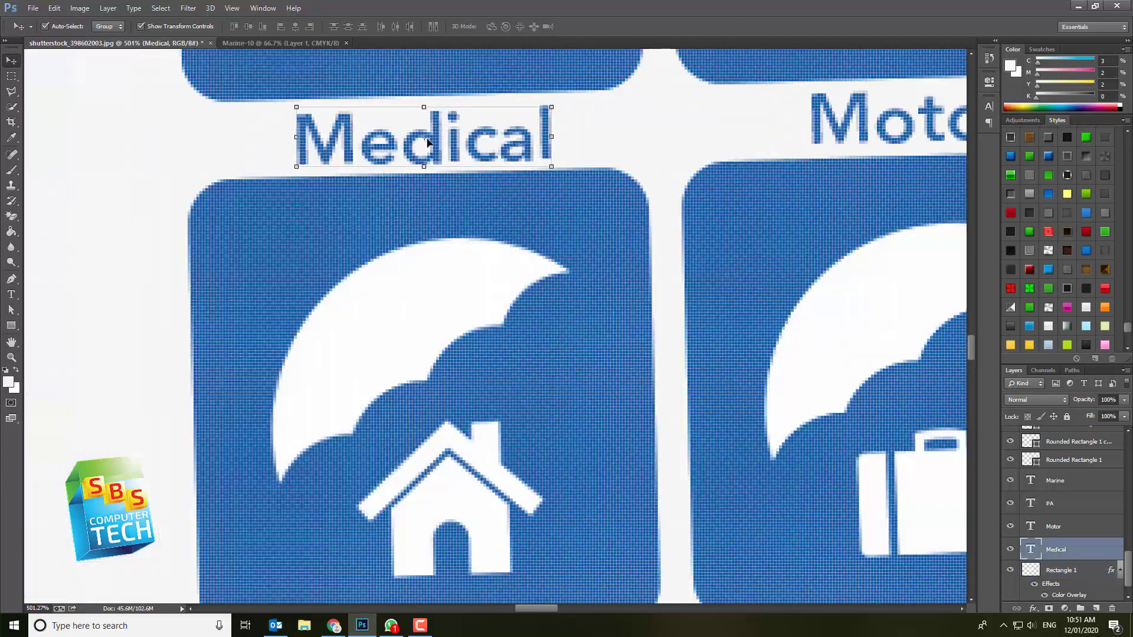
{"action": "right_click", "coordinate": [1061, 553]}
{"action": "left_click", "coordinate": [1003, 71]}
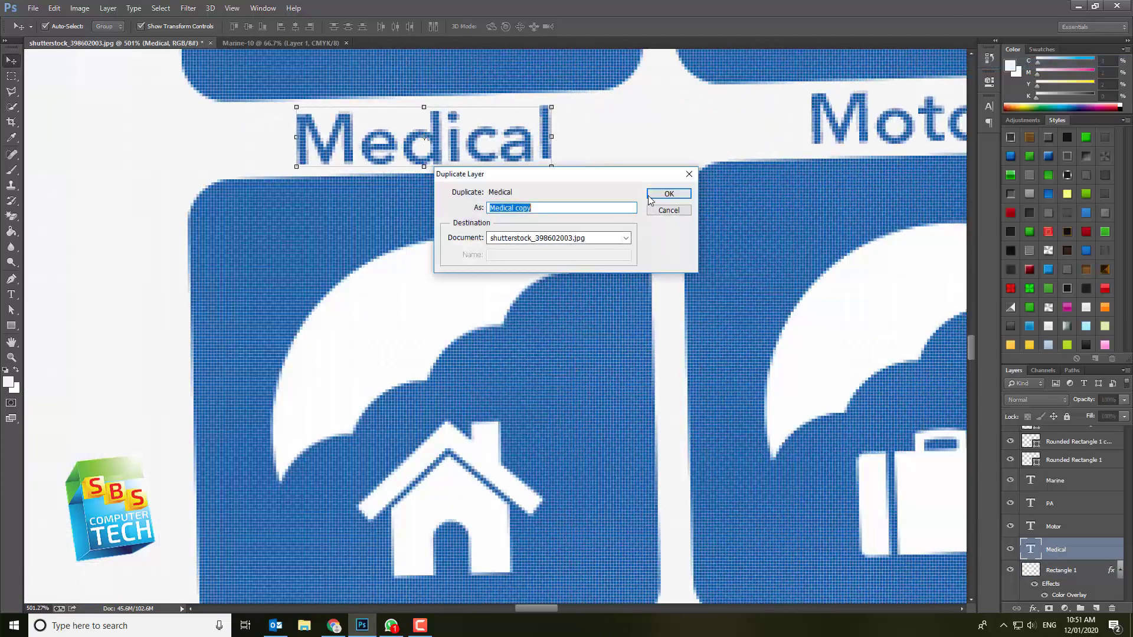
{"action": "left_click", "coordinate": [665, 192]}
{"action": "scroll", "coordinate": [538, 208], "scroll_direction": "down", "scroll_amount": 1}
{"action": "scroll", "coordinate": [539, 210], "scroll_direction": "down", "scroll_amount": 3}
{"action": "left_click_drag", "start_coordinate": [476, 119], "coordinate": [506, 567]}
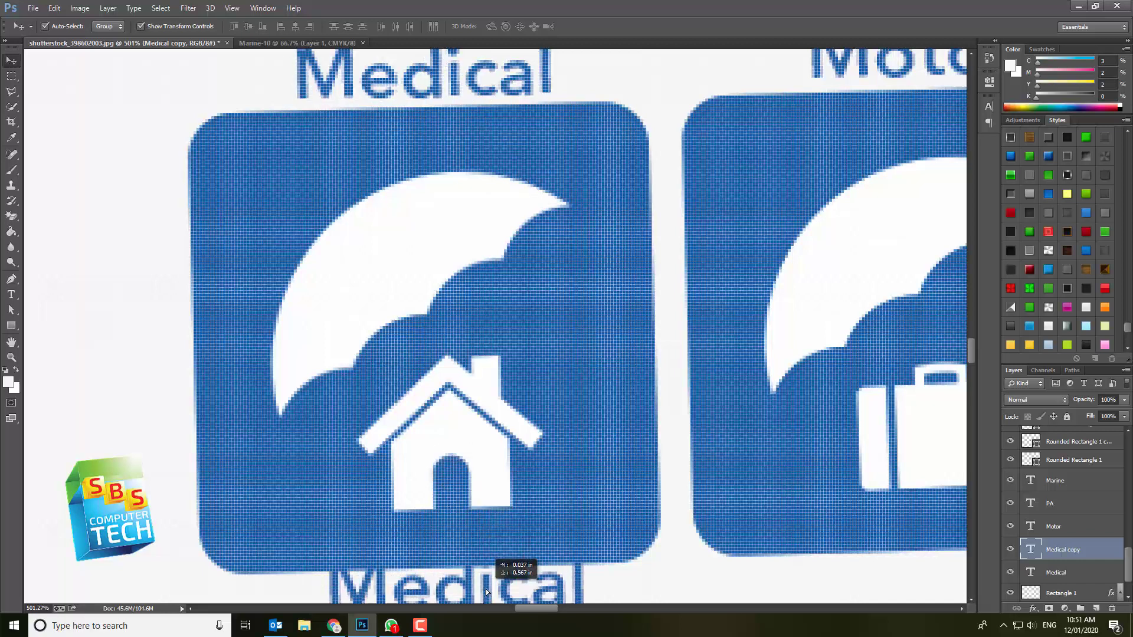
{"action": "scroll", "coordinate": [461, 402], "scroll_direction": "down", "scroll_amount": 3}
{"action": "scroll", "coordinate": [456, 395], "scroll_direction": "down", "scroll_amount": 5}
{"action": "left_click_drag", "start_coordinate": [413, 491], "coordinate": [398, 520]}
{"action": "scroll", "coordinate": [397, 504], "scroll_direction": "up", "scroll_amount": 6}
{"action": "scroll", "coordinate": [397, 505], "scroll_direction": "up", "scroll_amount": 3}
{"action": "scroll", "coordinate": [397, 506], "scroll_direction": "down", "scroll_amount": 3}
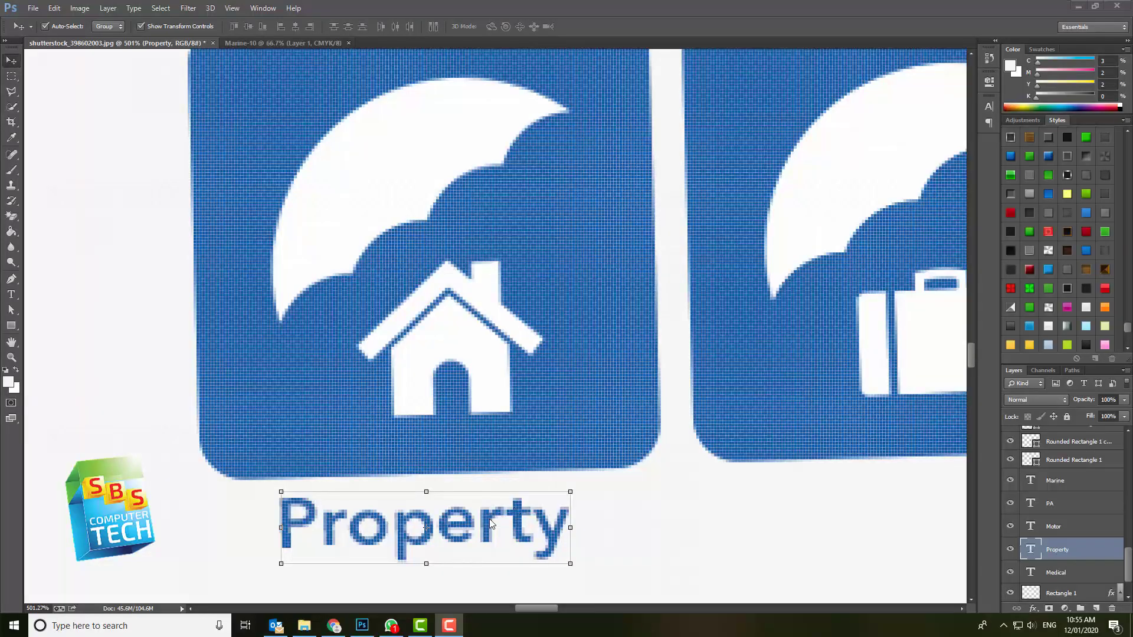
Duplicate the Property label and position the copy beneath the suitcase tile.
{"action": "right_click", "coordinate": [1066, 553]}
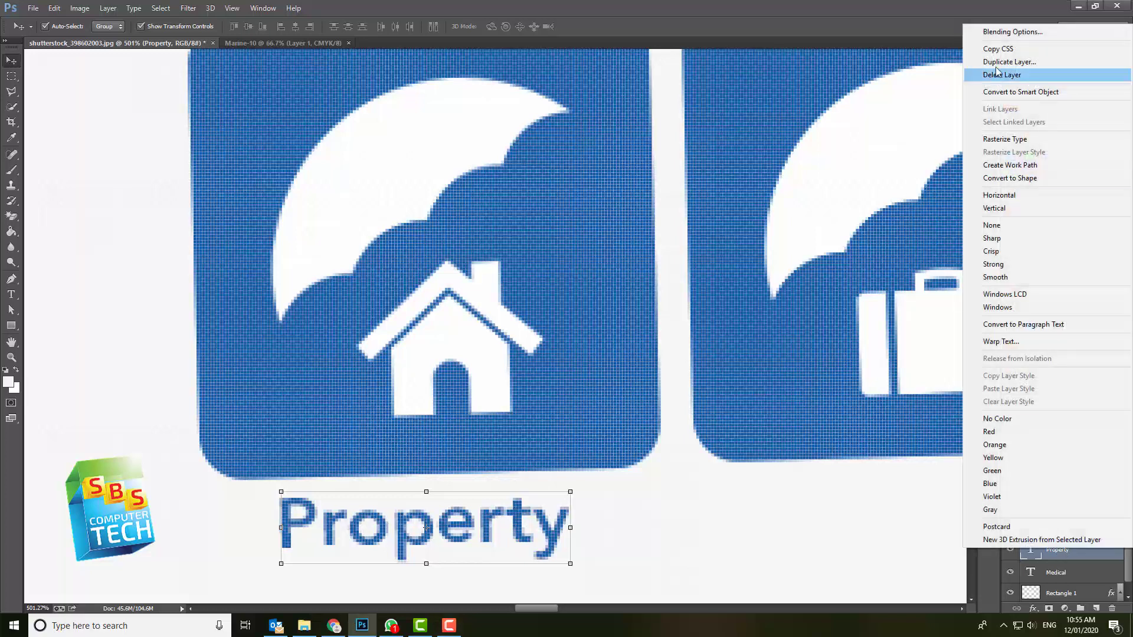
{"action": "left_click", "coordinate": [1015, 75]}
{"action": "left_click", "coordinate": [669, 194]}
{"action": "left_click_drag", "start_coordinate": [495, 526], "coordinate": [804, 477]}
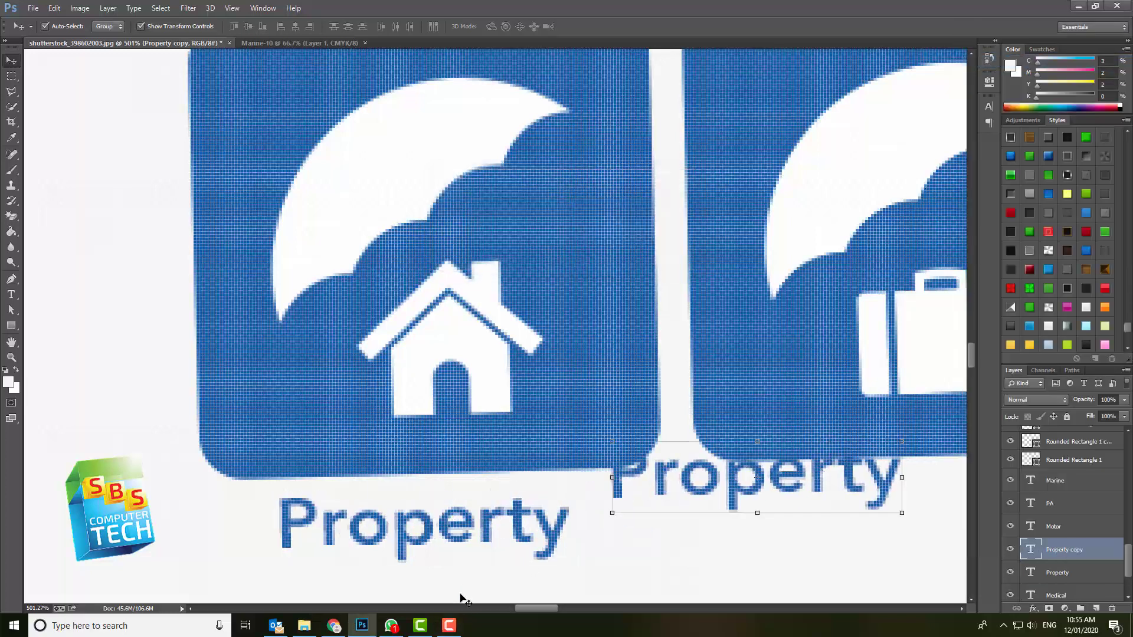
{"action": "left_click_drag", "start_coordinate": [528, 608], "coordinate": [548, 610]}
{"action": "left_click_drag", "start_coordinate": [423, 478], "coordinate": [577, 517]}
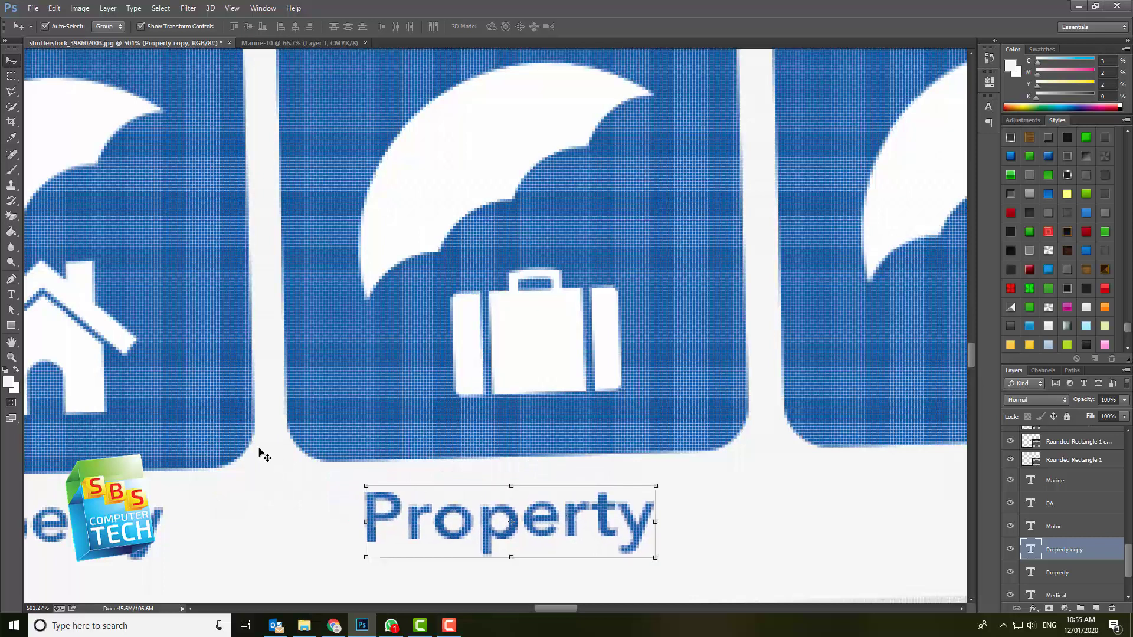
{"action": "key", "text": "Up"}
{"action": "key", "text": "Up"}
{"action": "key", "text": "Up"}
{"action": "key", "text": "Up"}
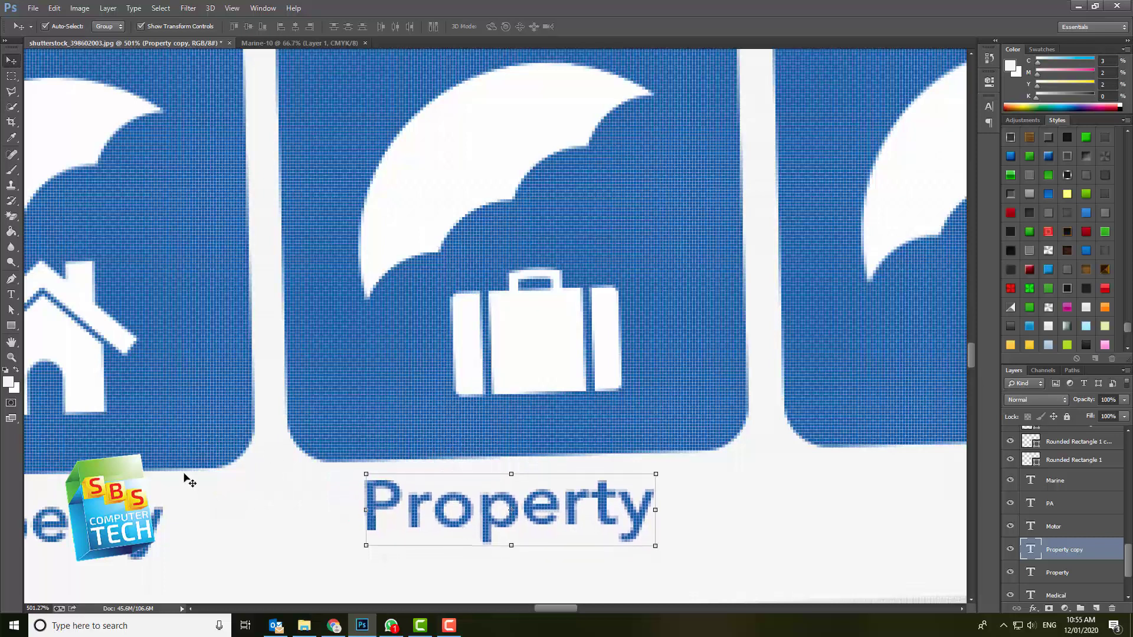
Retype the suitcase-tile caption as 'Travel' and nudge it left to centre it.
{"action": "left_click", "coordinate": [12, 294]}
{"action": "left_click", "coordinate": [511, 519]}
{"action": "double_click", "coordinate": [503, 515]}
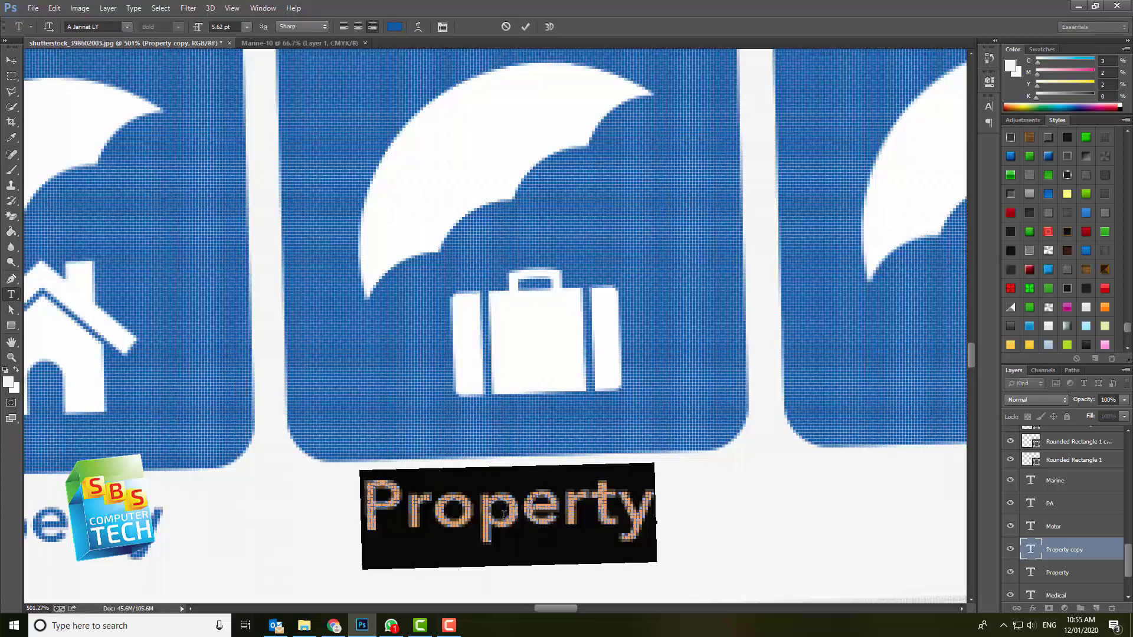
{"action": "type", "text": "Travel"}
{"action": "left_click", "coordinate": [11, 61]}
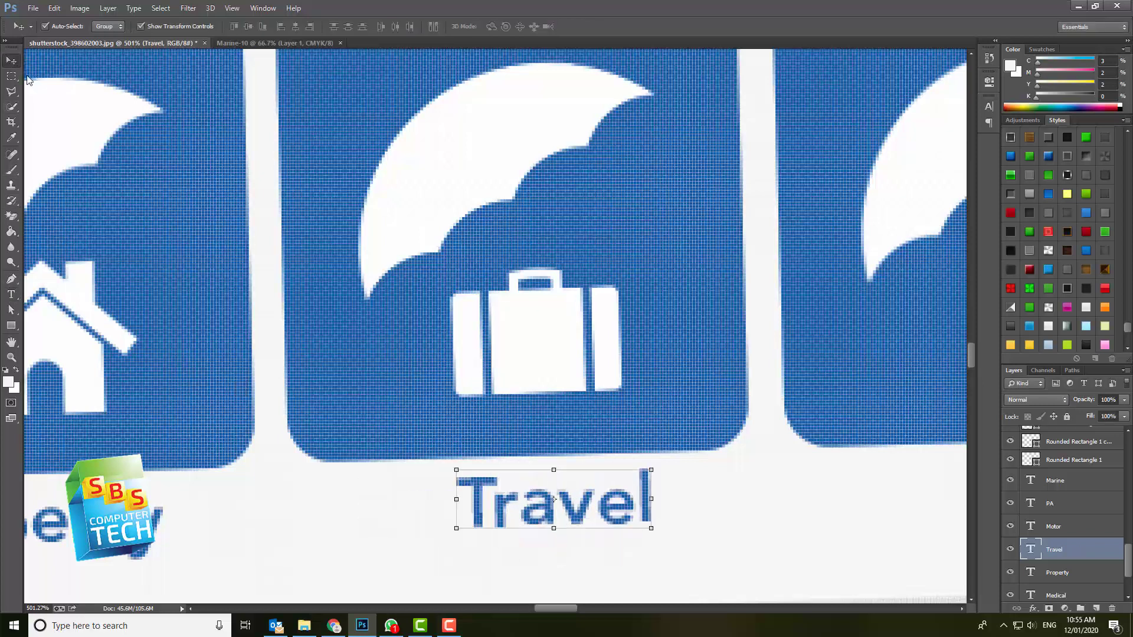
{"action": "key", "text": "Left"}
{"action": "key", "text": "Left"}
{"action": "key", "text": "Left"}
{"action": "key", "text": "Left"}
{"action": "key", "text": "Left"}
{"action": "key", "text": "Left"}
{"action": "key", "text": "Left"}
{"action": "key", "text": "Left"}
{"action": "key", "text": "Left"}
{"action": "key", "text": "Left"}
{"action": "key", "text": "Left"}
{"action": "key", "text": "Left"}
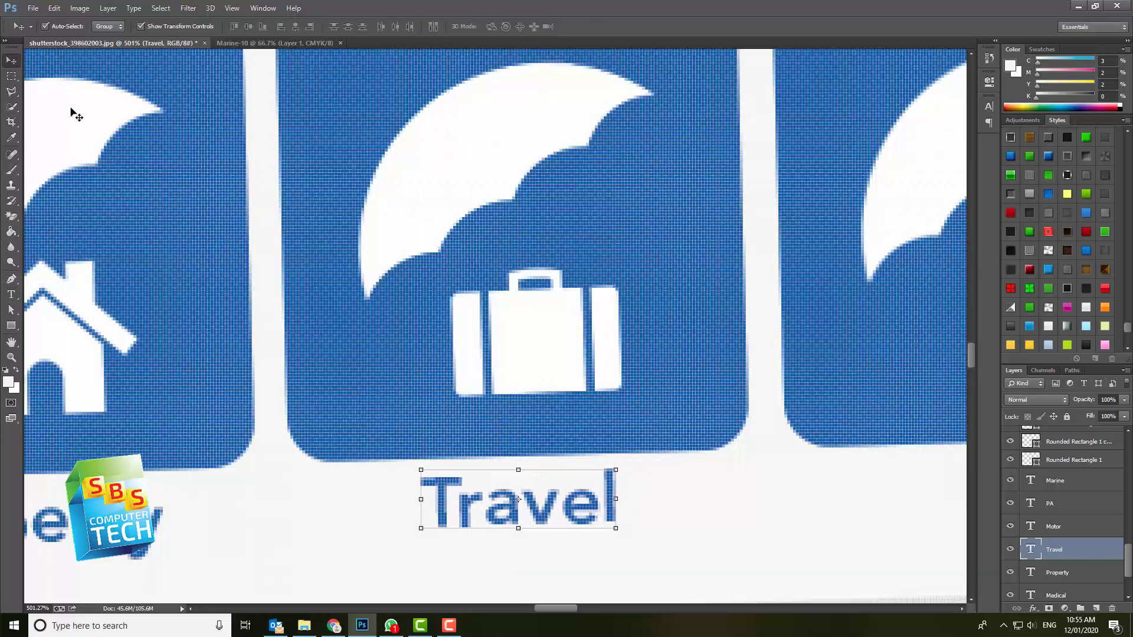
{"action": "left_click_drag", "start_coordinate": [551, 607], "coordinate": [575, 608]}
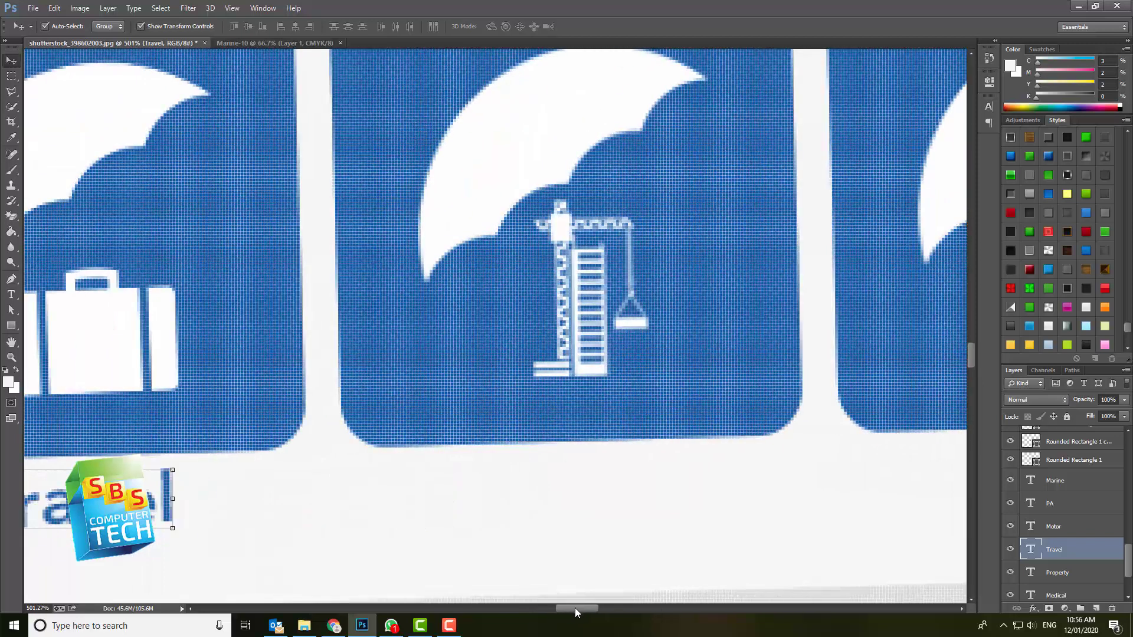
Duplicate the Travel label, move it under the crane tile and start retyping it as Engineering.
{"action": "right_click", "coordinate": [1109, 548]}
{"action": "left_click", "coordinate": [1022, 69]}
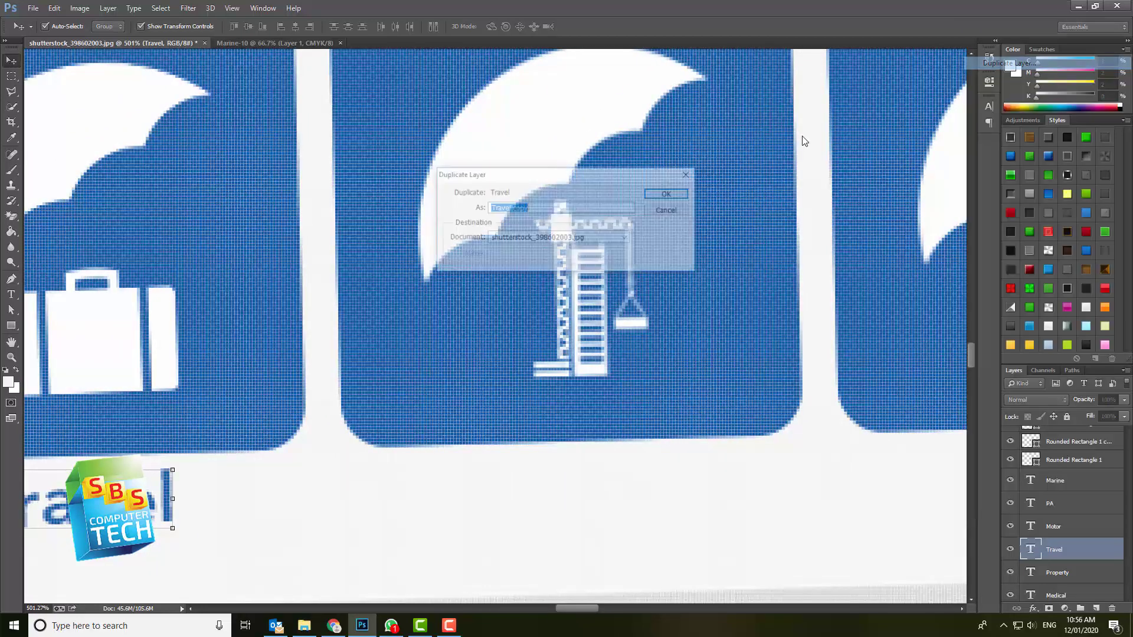
{"action": "left_click", "coordinate": [651, 198]}
{"action": "left_click_drag", "start_coordinate": [143, 495], "coordinate": [624, 495]}
{"action": "key", "text": "t"}
{"action": "double_click", "coordinate": [538, 487]}
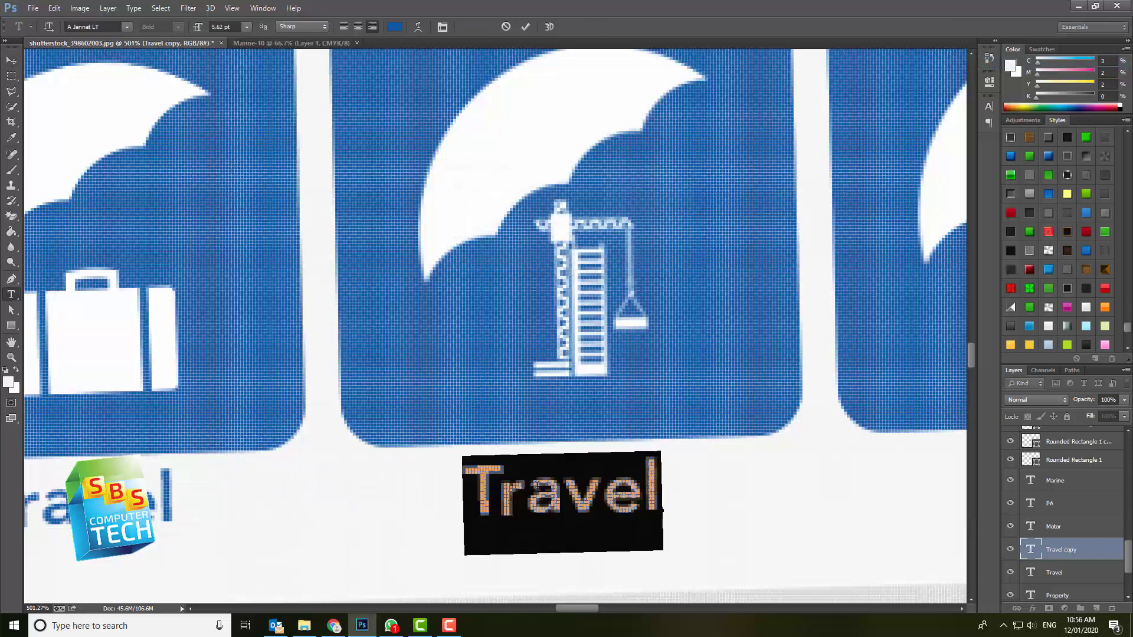
{"action": "type", "text": "engine"}
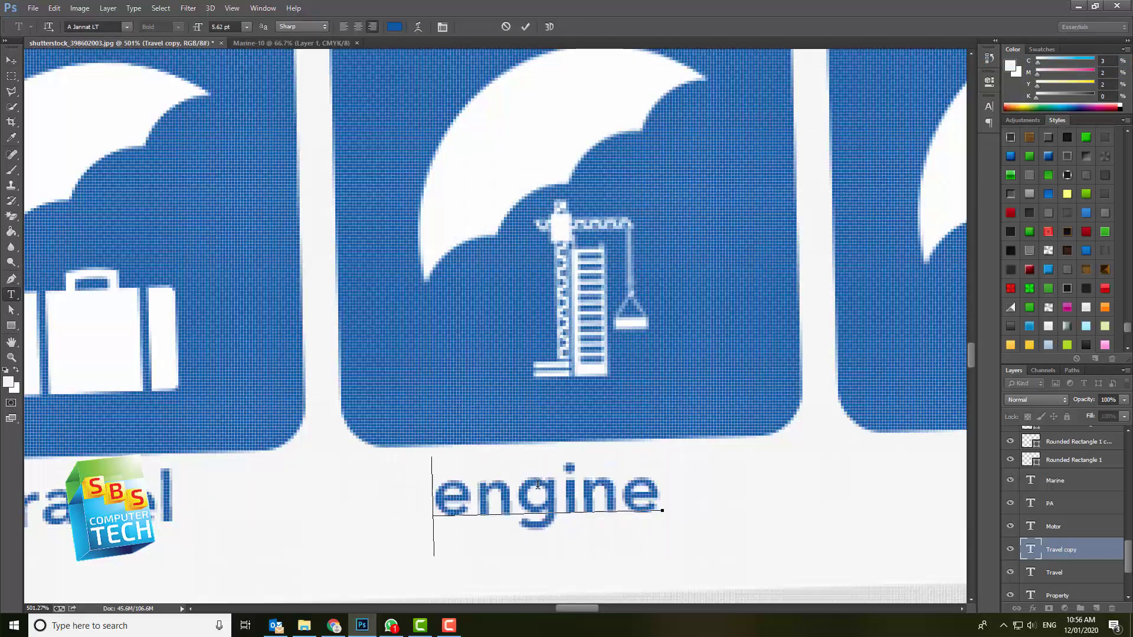
{"action": "key", "text": "BackSpace"}
{"action": "key", "text": "BackSpace"}
{"action": "key", "text": "BackSpace"}
{"action": "key", "text": "BackSpace"}
{"action": "key", "text": "BackSpace"}
{"action": "key", "text": "BackSpace"}
{"action": "type", "text": "Engine"}
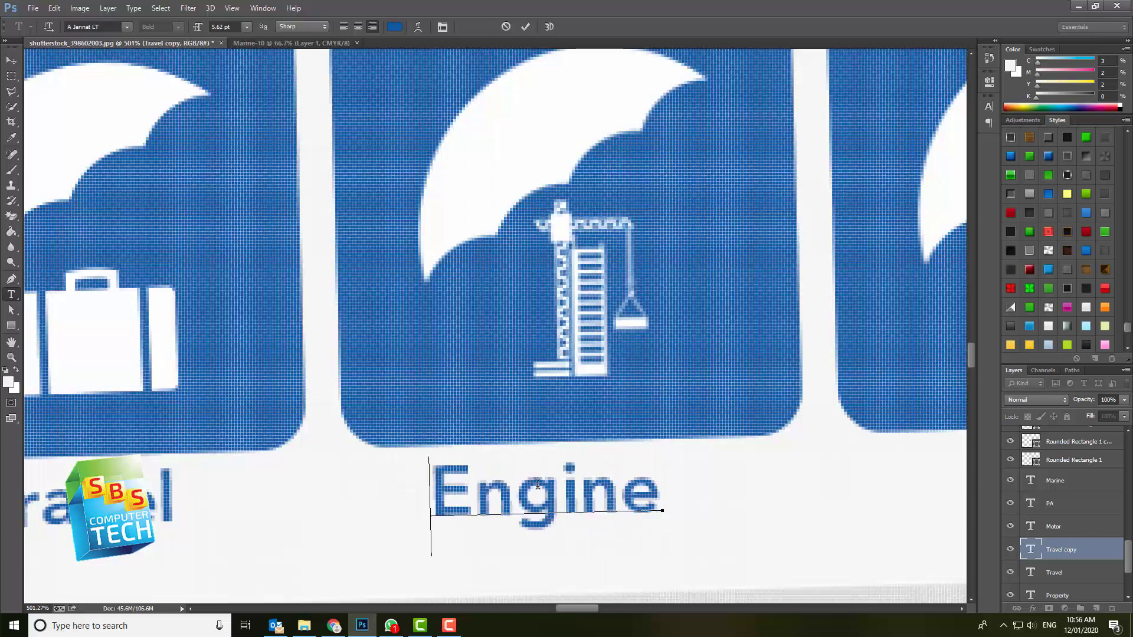
{"action": "type", "text": "ring"}
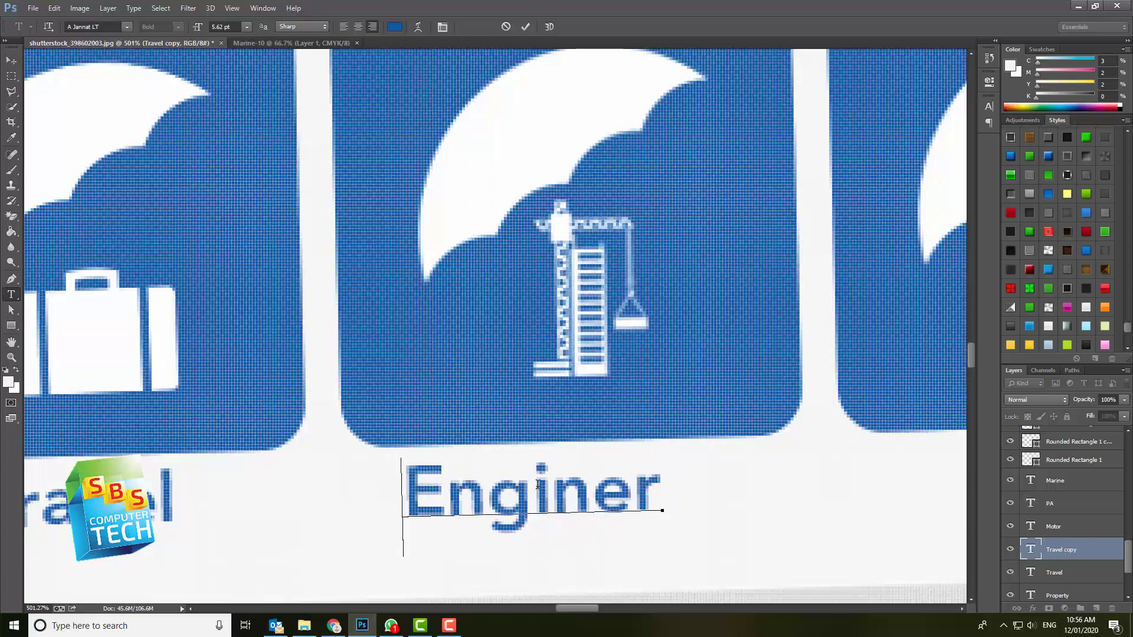
Insert the missing 'e' to spell 'Engineering', commit it and centre it under the crane tile.
{"action": "key", "text": "Home"}
{"action": "key", "text": "End"}
{"action": "key", "text": "Left"}
{"action": "key", "text": "Left"}
{"action": "key", "text": "Left"}
{"action": "key", "text": "Left"}
{"action": "key", "text": "Left"}
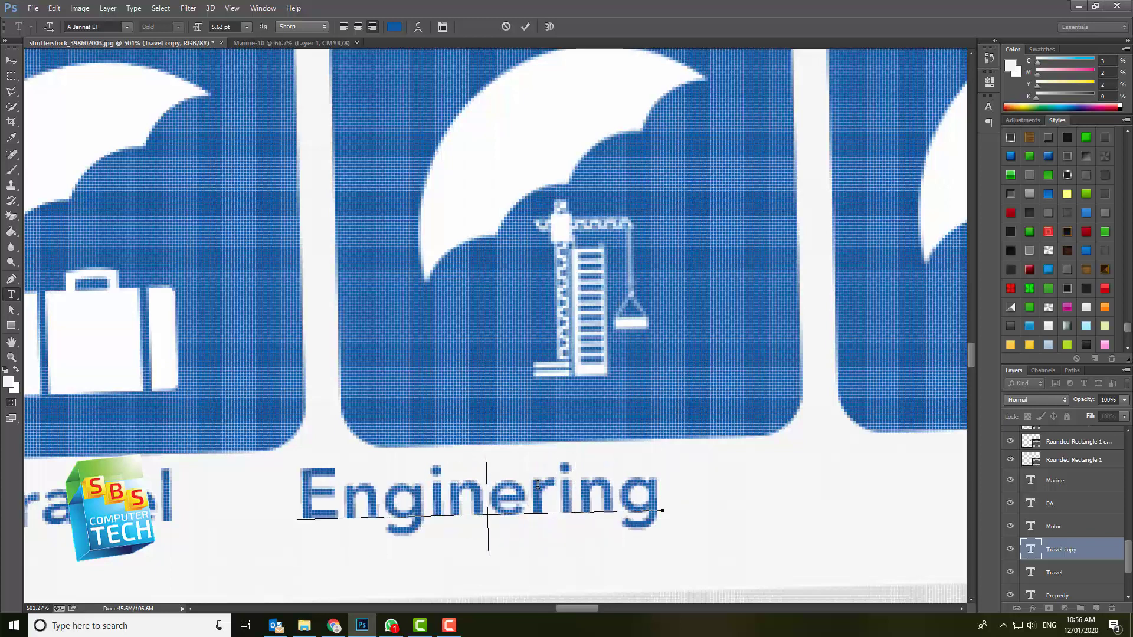
{"action": "type", "text": "e"}
{"action": "left_click", "coordinate": [11, 59]}
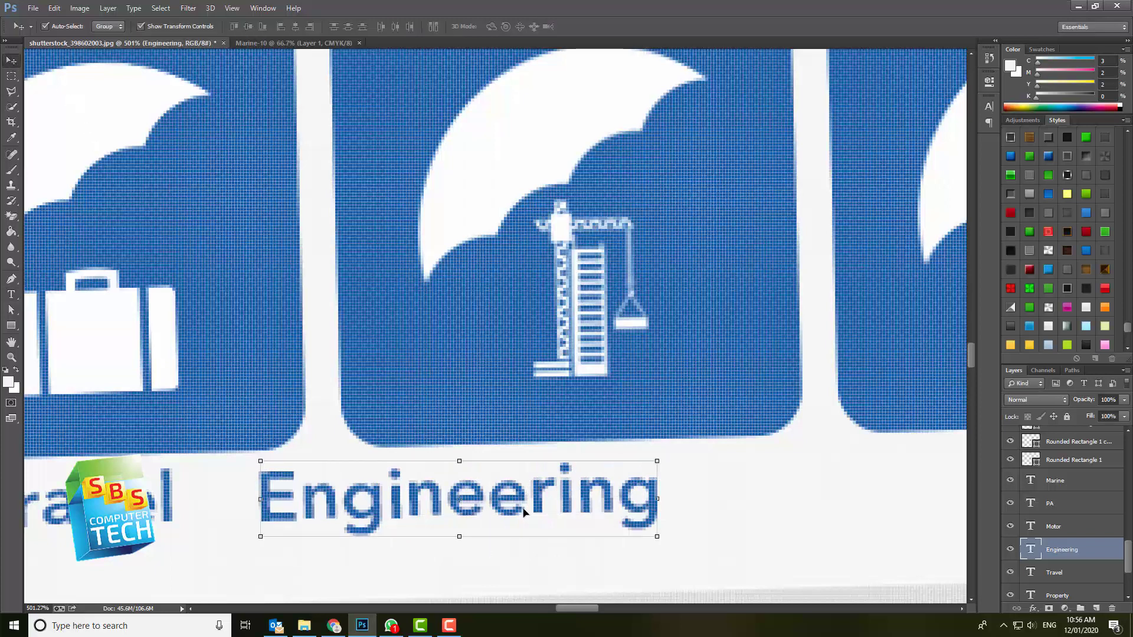
{"action": "left_click_drag", "start_coordinate": [549, 493], "coordinate": [655, 489]}
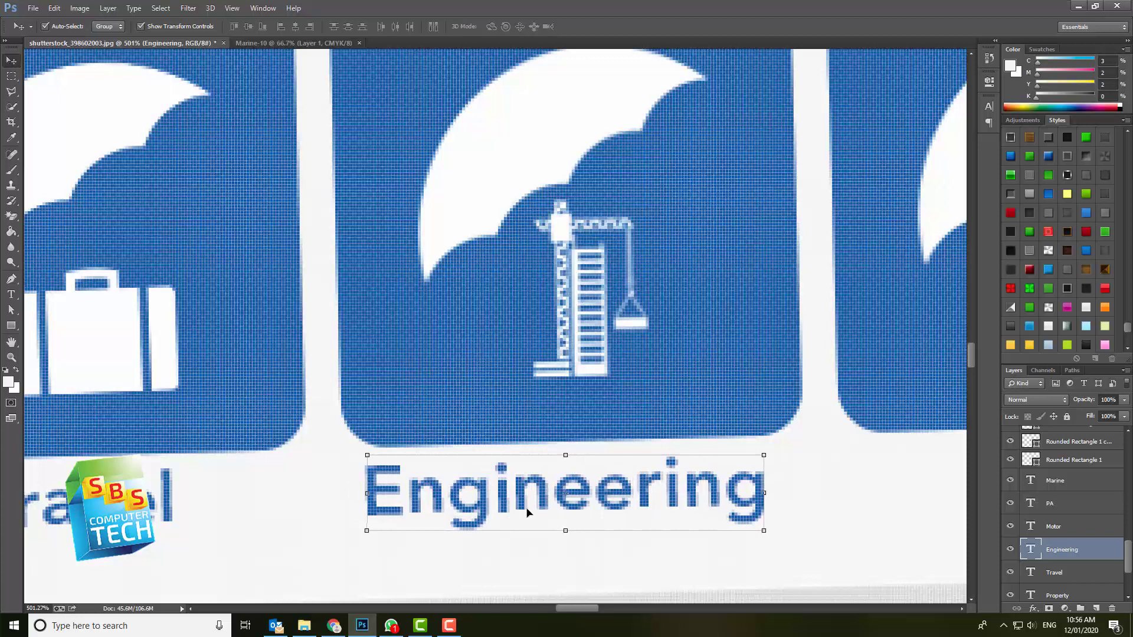
Undo an accidental resize of the Engineering label and cancel a slight rotation.
{"action": "left_click_drag", "start_coordinate": [366, 455], "coordinate": [357, 450]}
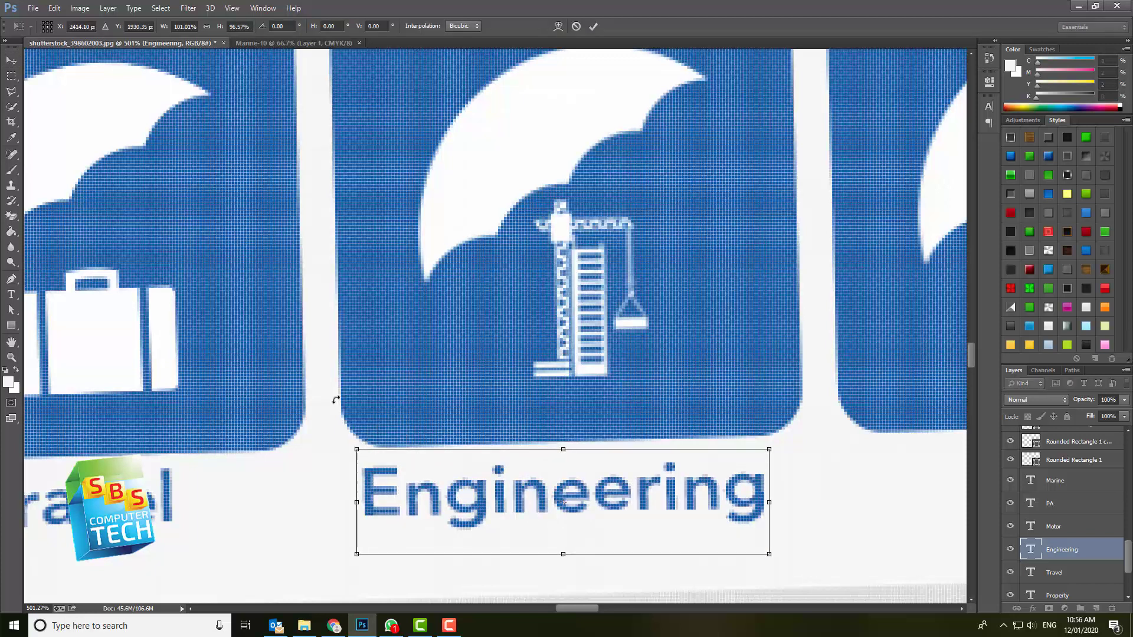
{"action": "left_click", "coordinate": [54, 7]}
{"action": "left_click", "coordinate": [68, 22]}
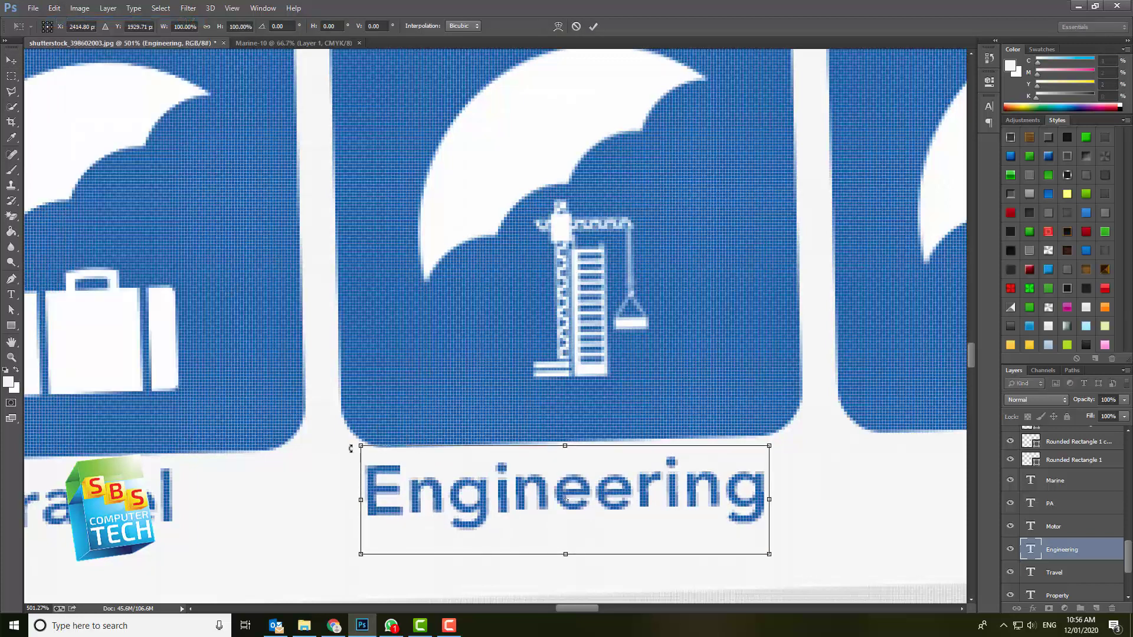
{"action": "left_click_drag", "start_coordinate": [350, 448], "coordinate": [347, 449]}
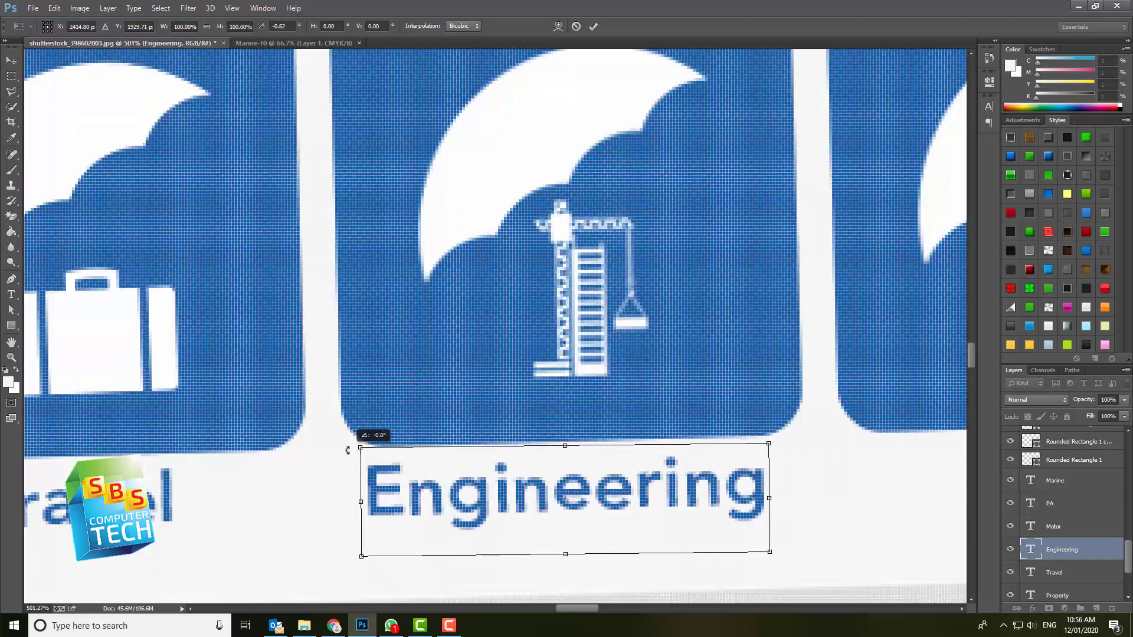
{"action": "key", "text": "Escape"}
Bring up the Open file dialog, browse it, and close it without opening anything.
{"action": "left_click", "coordinate": [33, 7]}
{"action": "left_click", "coordinate": [36, 31]}
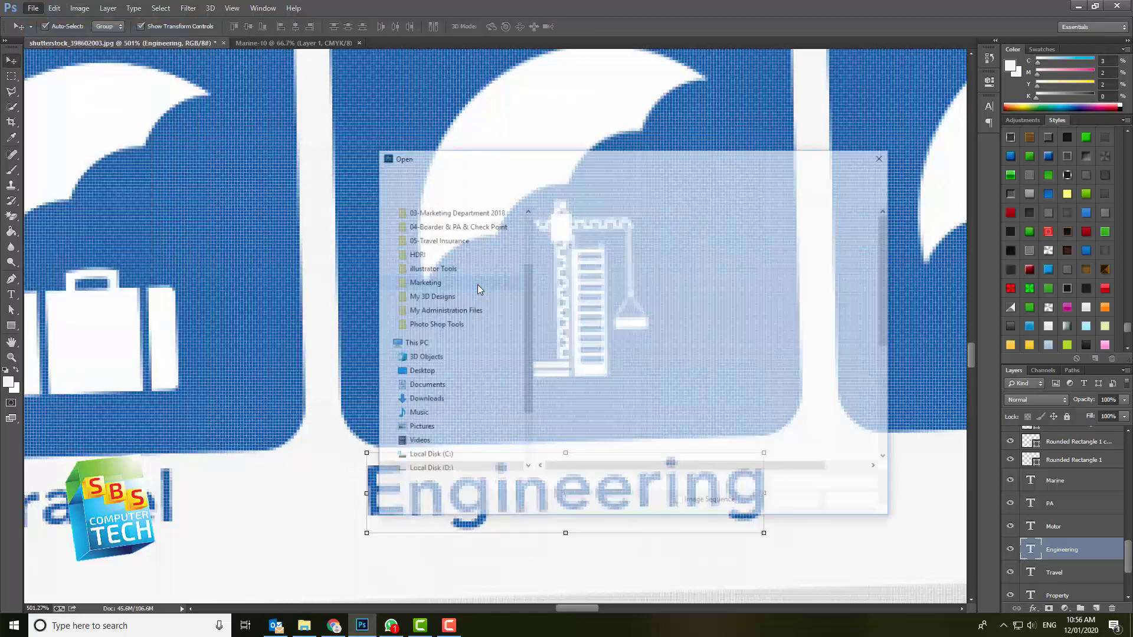
{"action": "scroll", "coordinate": [752, 325], "scroll_direction": "down", "scroll_amount": 5}
{"action": "scroll", "coordinate": [775, 379], "scroll_direction": "up", "scroll_amount": 2}
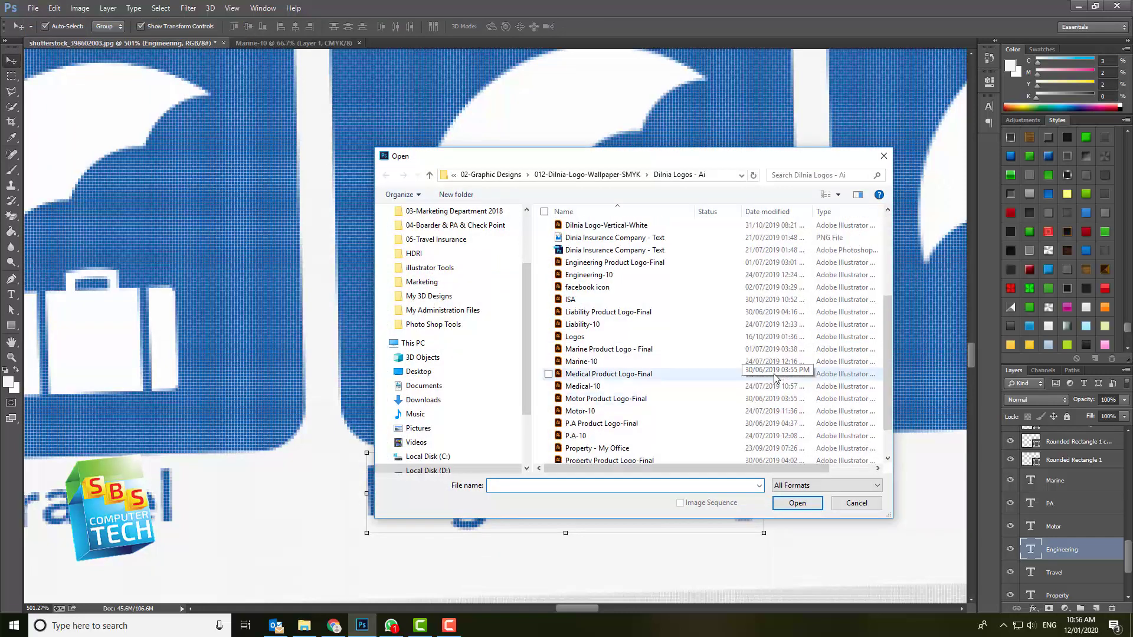
{"action": "key", "text": "Escape"}
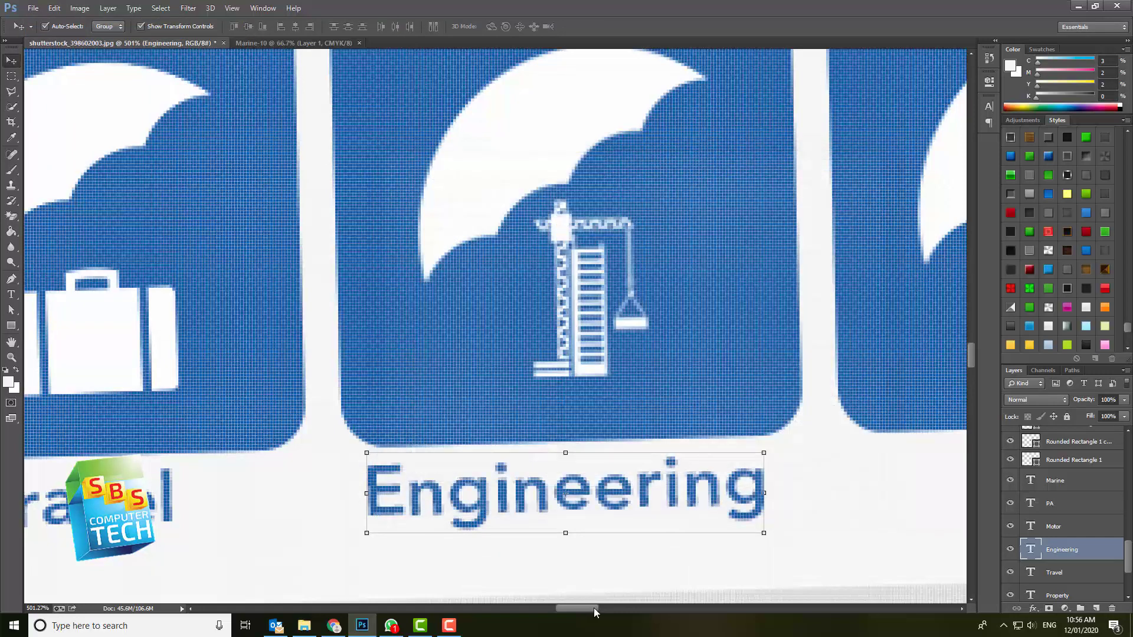
Duplicate the Engineering label, retype it as 'Liability' and centre it beneath the ring-umbrella tile.
{"action": "left_click_drag", "start_coordinate": [593, 608], "coordinate": [610, 608]}
{"action": "right_click", "coordinate": [1085, 547]}
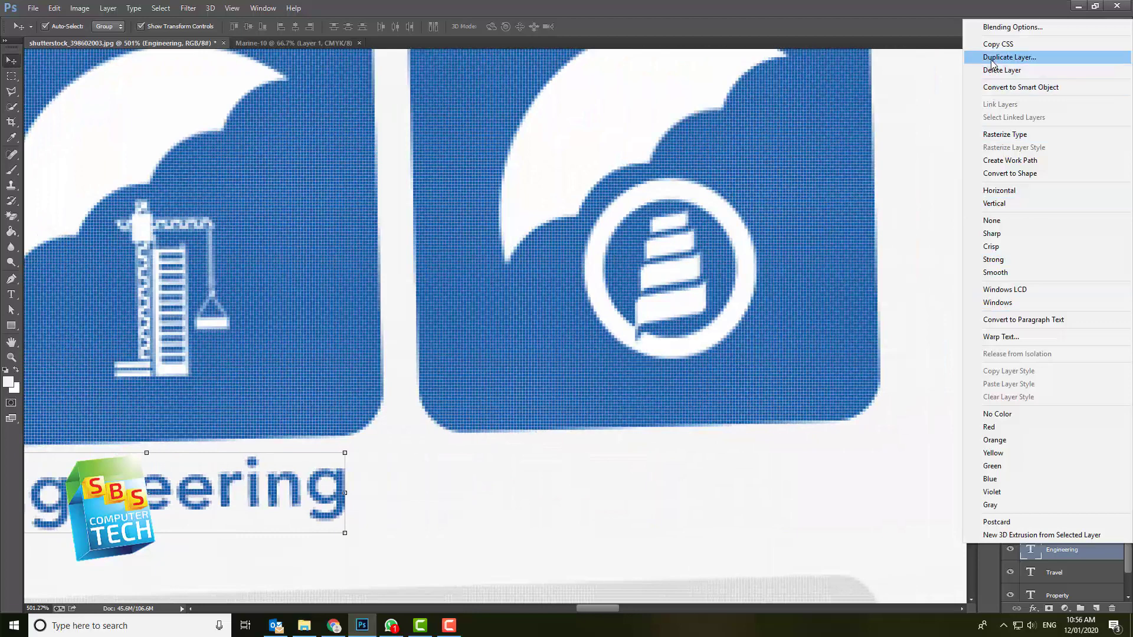
{"action": "left_click", "coordinate": [1009, 57]}
{"action": "left_click", "coordinate": [667, 192]}
{"action": "left_click_drag", "start_coordinate": [301, 472], "coordinate": [789, 467]}
{"action": "key", "text": "t"}
{"action": "double_click", "coordinate": [564, 475]}
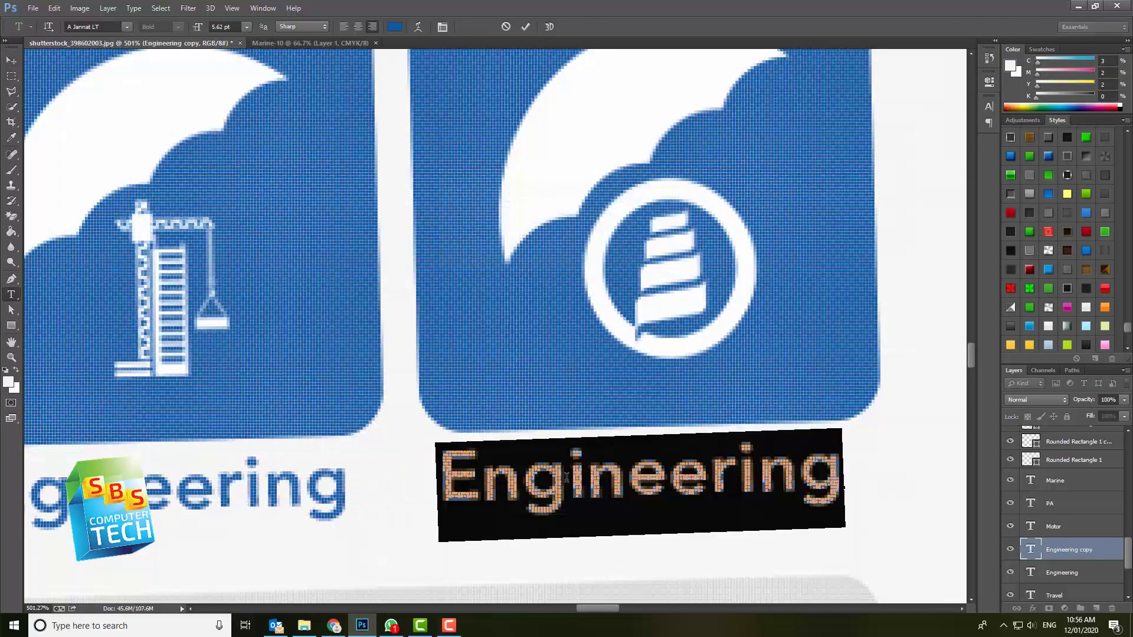
{"action": "type", "text": "Liability"}
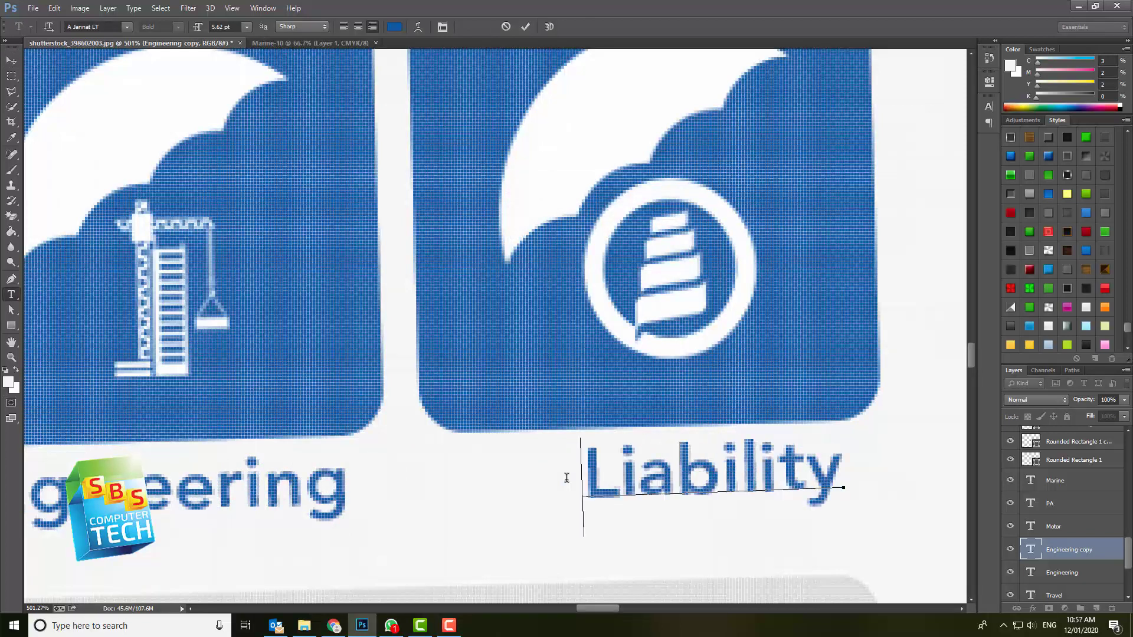
{"action": "left_click", "coordinate": [11, 60]}
{"action": "key", "text": "shift+Left"}
{"action": "key", "text": "shift+Left"}
{"action": "key", "text": "shift+Left"}
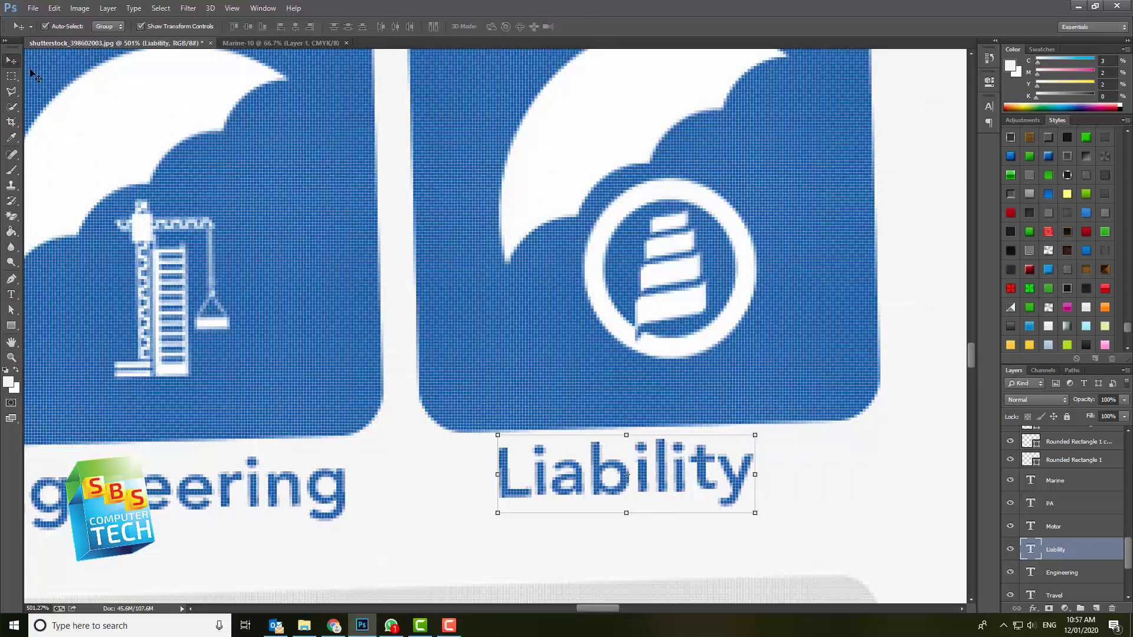
{"action": "key", "text": "Right"}
{"action": "key", "text": "Right"}
{"action": "key", "text": "Right"}
{"action": "key", "text": "Right"}
{"action": "key", "text": "Right"}
{"action": "key", "text": "Right"}
{"action": "key", "text": "Right"}
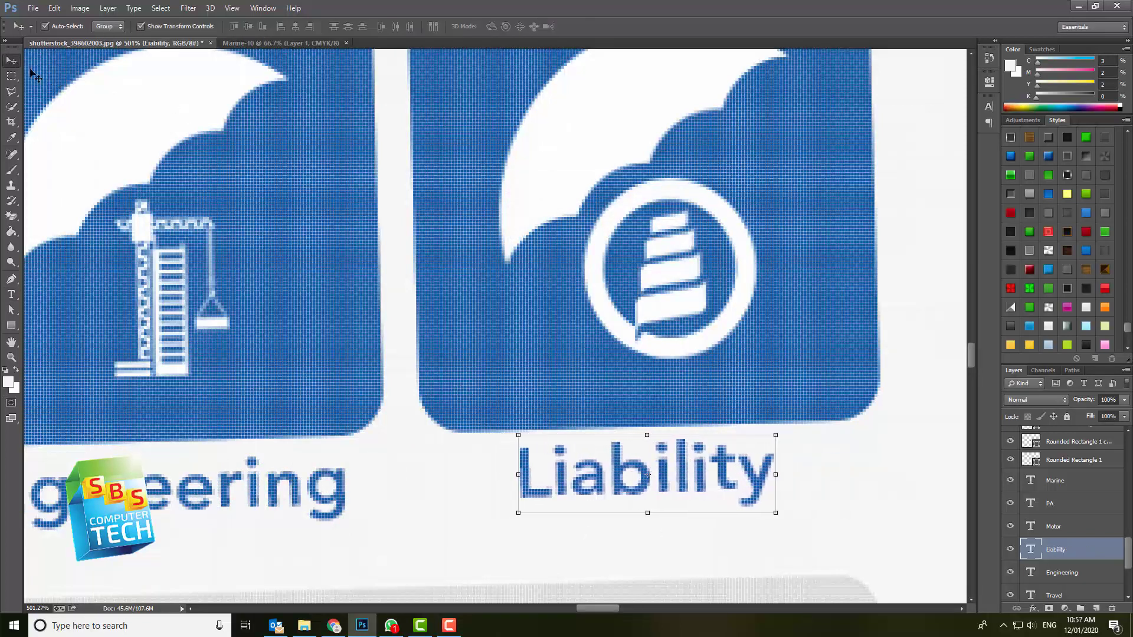
{"action": "left_click", "coordinate": [865, 500]}
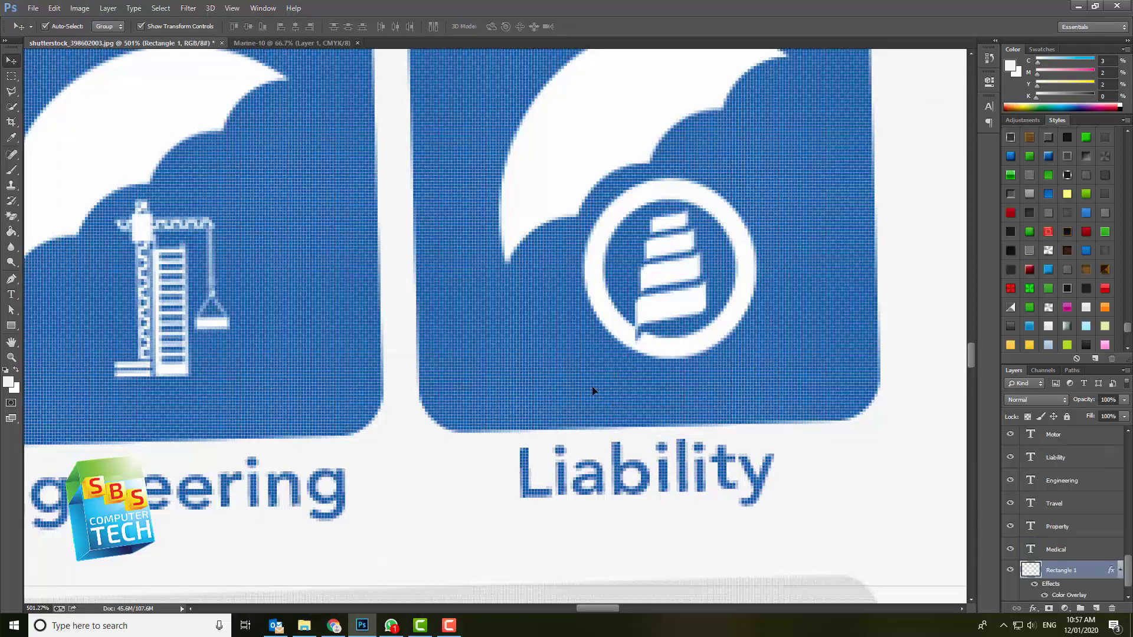
Zoom out to view the whole tablet mockup, then zoom back in slightly on the icon grid.
{"action": "scroll", "coordinate": [593, 362], "scroll_direction": "down", "scroll_amount": 2}
{"action": "scroll", "coordinate": [593, 363], "scroll_direction": "down", "scroll_amount": 6}
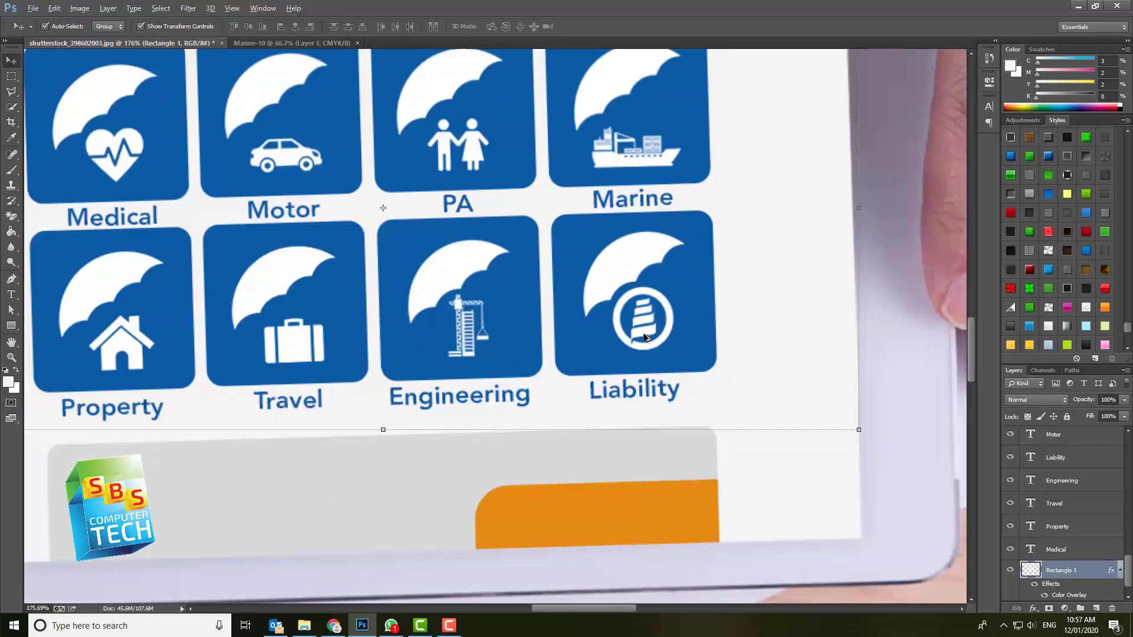
{"action": "scroll", "coordinate": [627, 376], "scroll_direction": "down", "scroll_amount": 2}
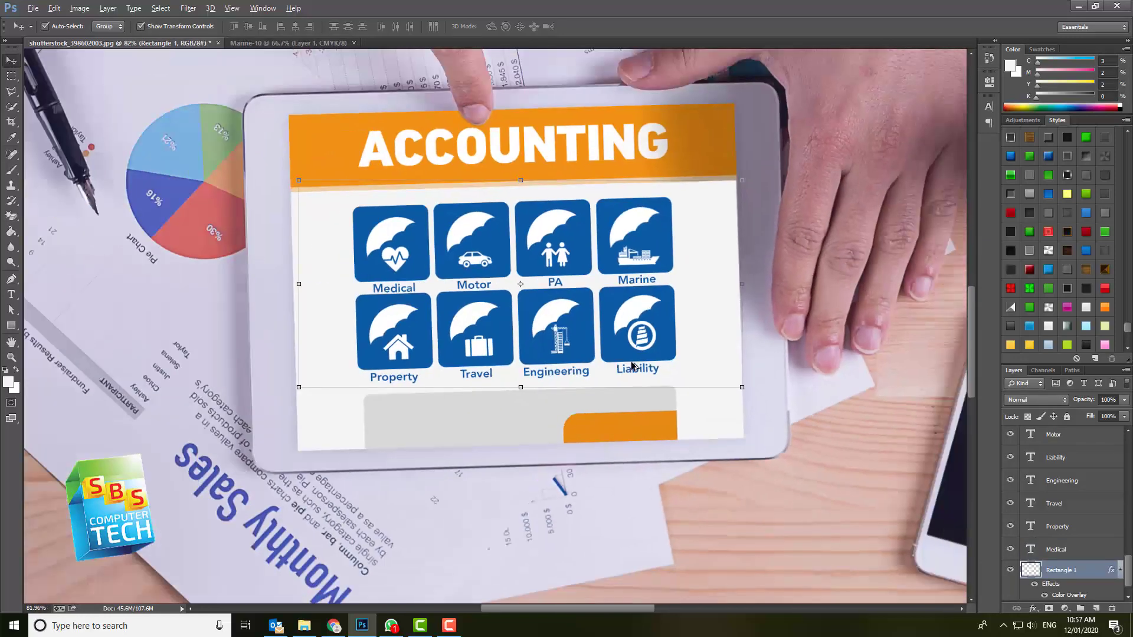
{"action": "scroll", "coordinate": [506, 89], "scroll_direction": "up", "scroll_amount": 2}
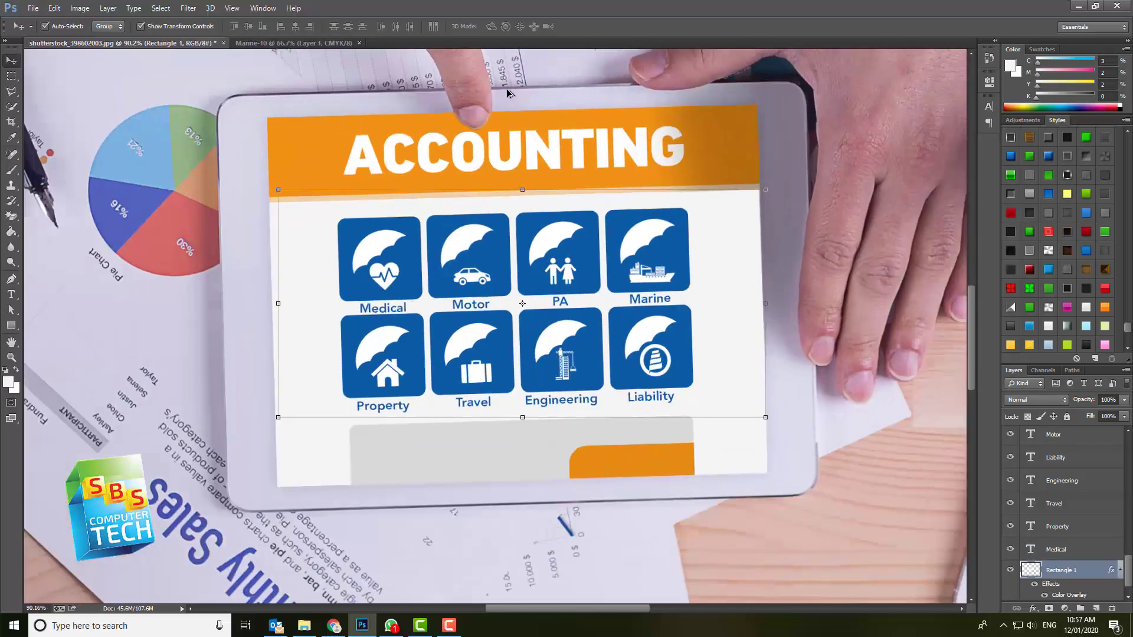
{"action": "scroll", "coordinate": [511, 87], "scroll_direction": "up", "scroll_amount": 1}
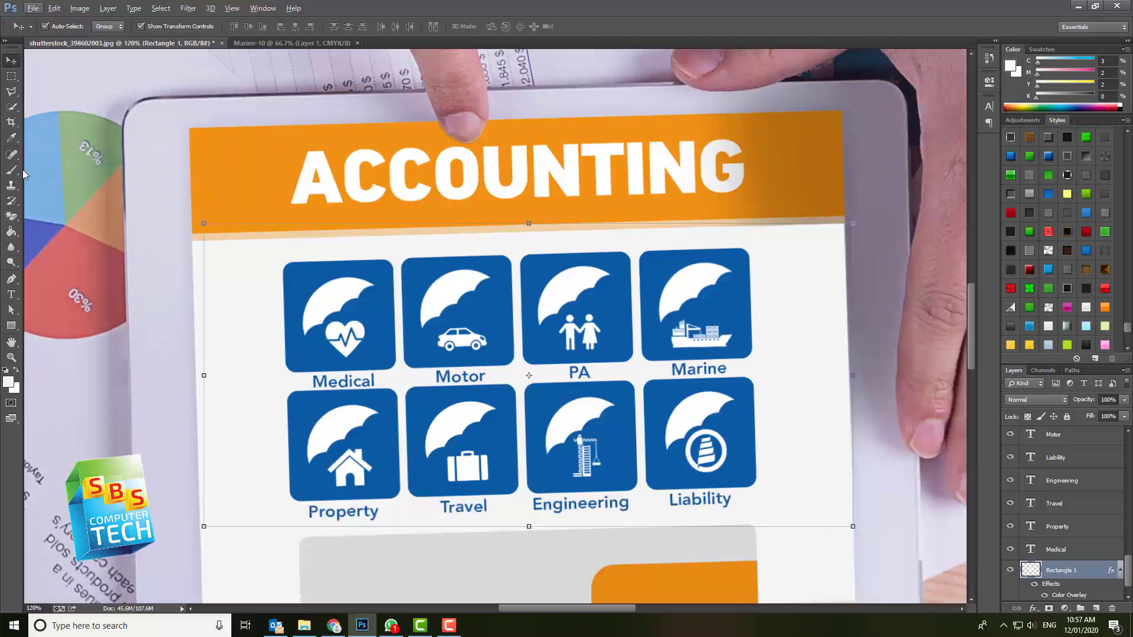